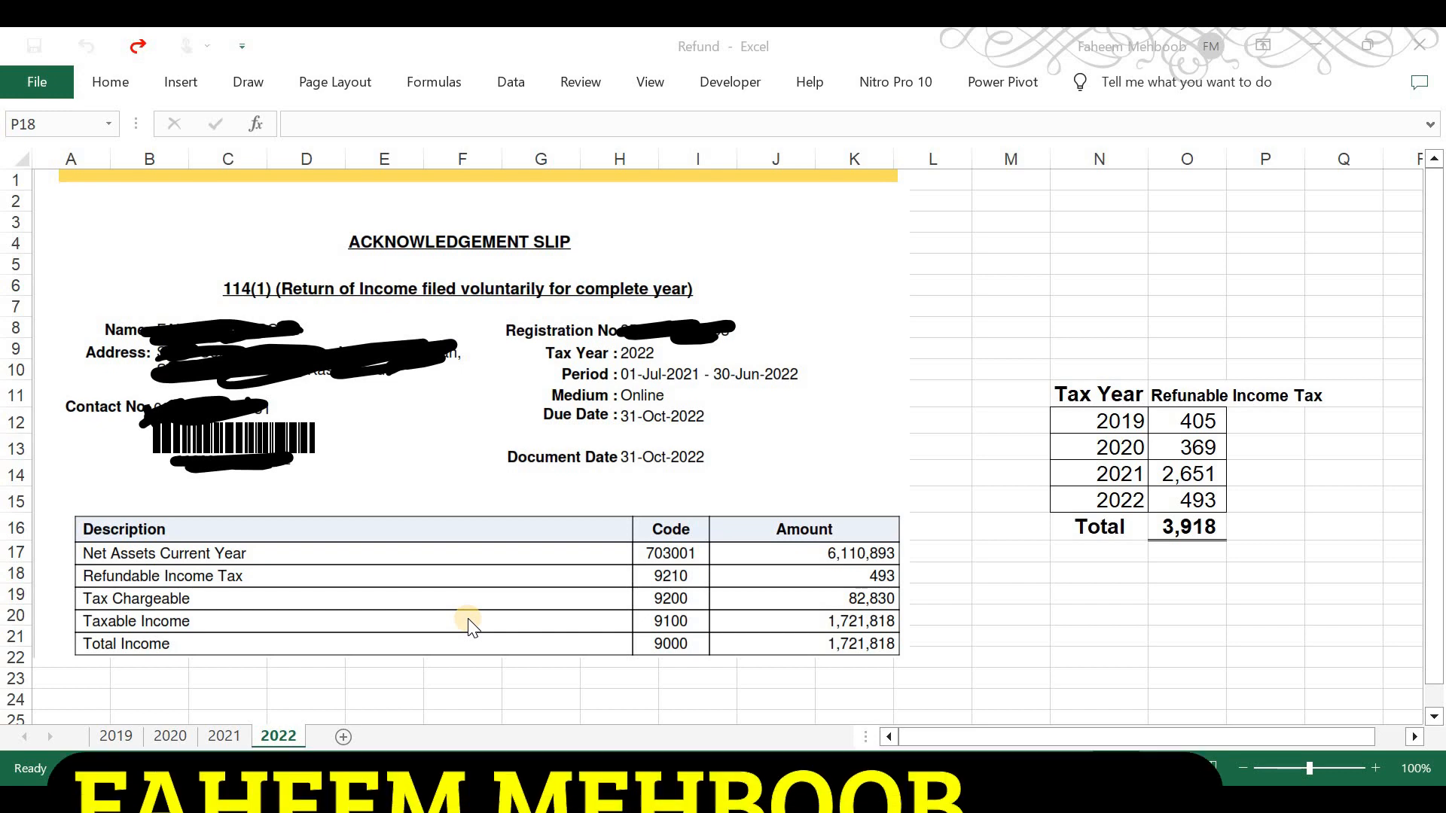
- Switch to the IRIS return in the browser and examine the refund adjustment and withholding tax rows in the Computations section
{"action": "key", "text": "alt+Tab"}
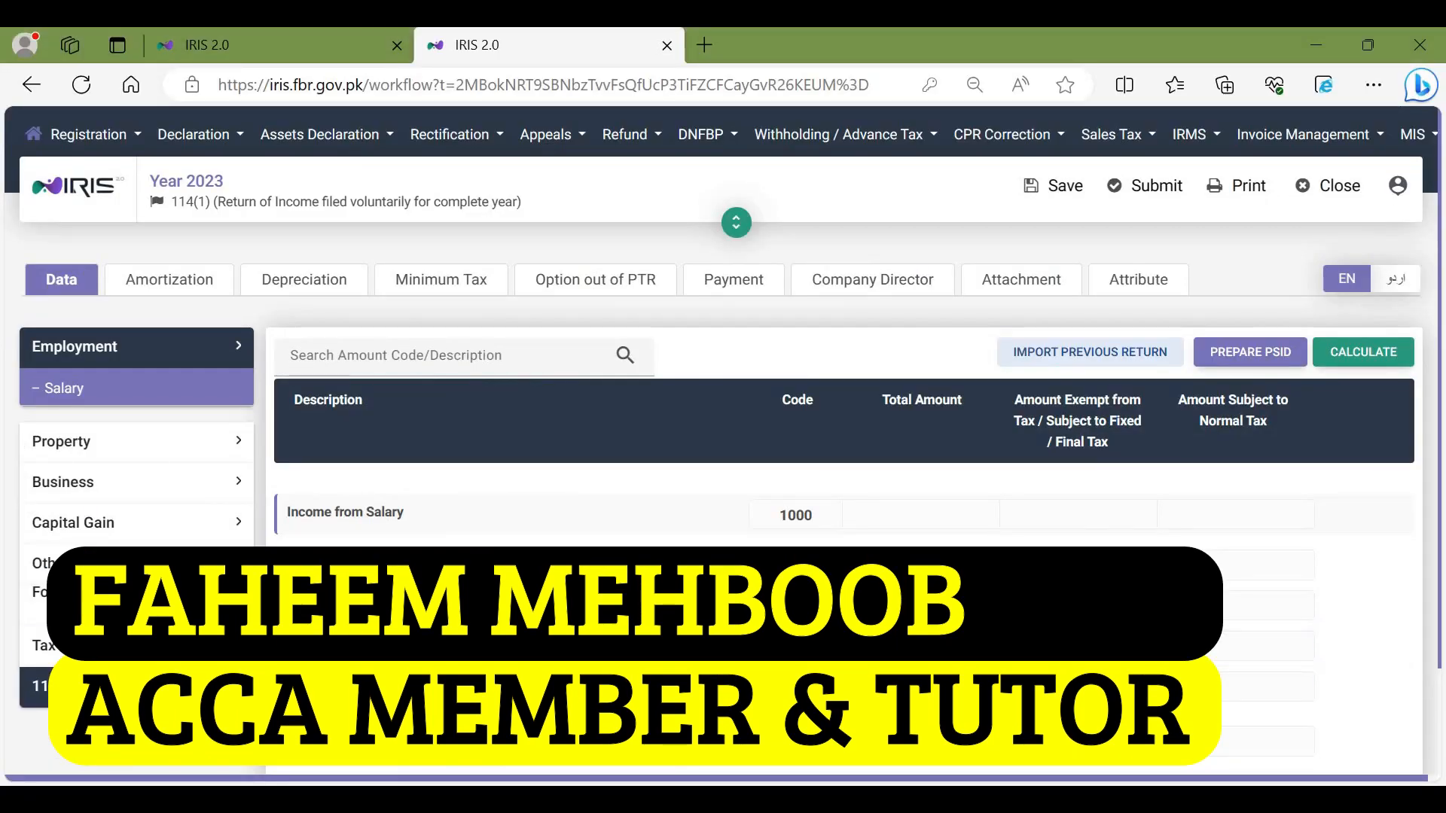
{"action": "left_click", "coordinate": [136, 647]}
{"action": "scroll", "coordinate": [137, 649], "scroll_direction": "down", "scroll_amount": 3}
{"action": "left_click", "coordinate": [105, 687]}
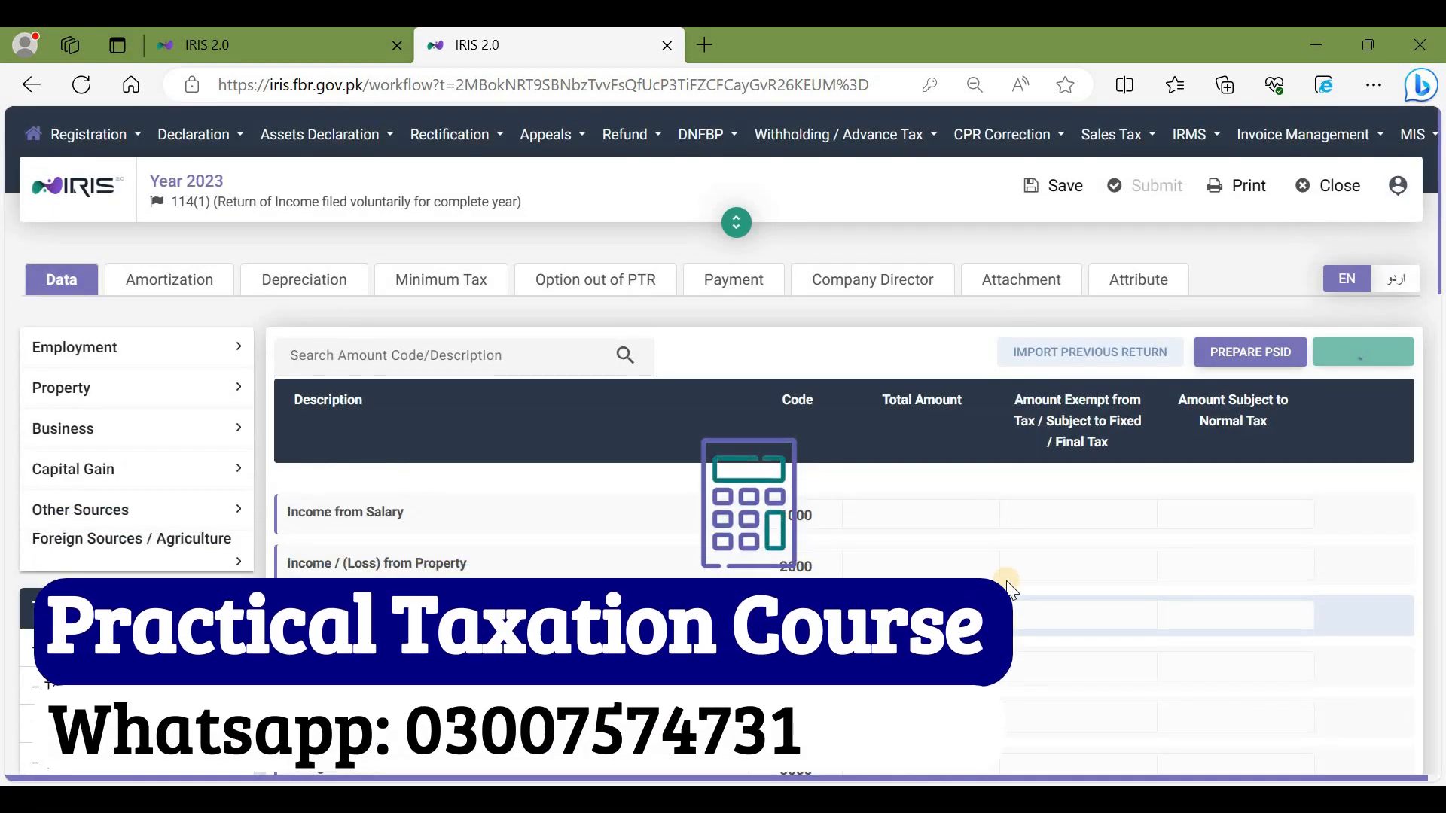
{"action": "scroll", "coordinate": [1011, 587], "scroll_direction": "down", "scroll_amount": 8}
{"action": "scroll", "coordinate": [1011, 592], "scroll_direction": "down", "scroll_amount": 6}
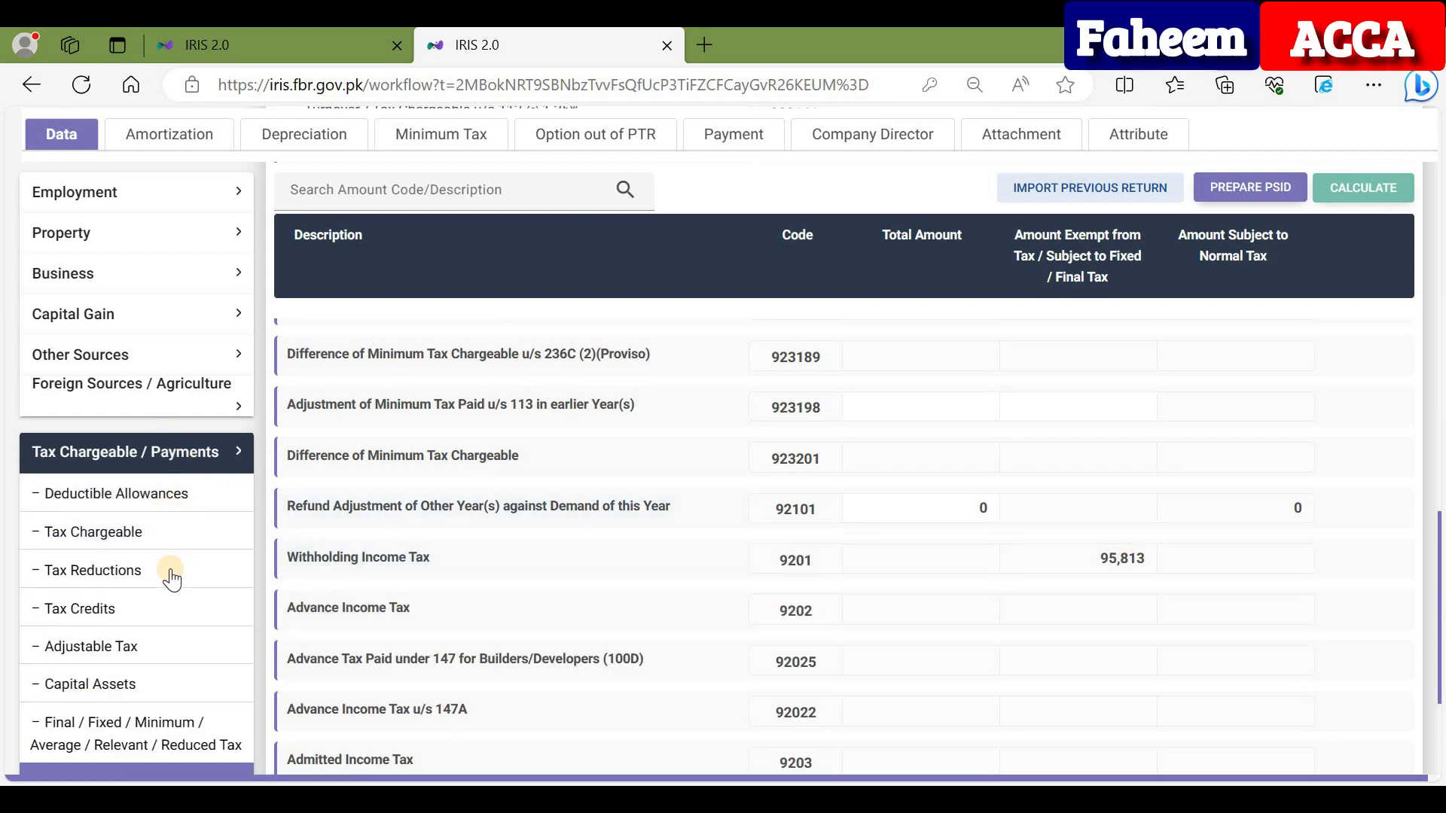
- Clear the receipts and tax deducted amounts for Salary of Employees u/s 149 under Adjustable Tax, and recalculate the return
{"action": "left_click", "coordinate": [159, 648]}
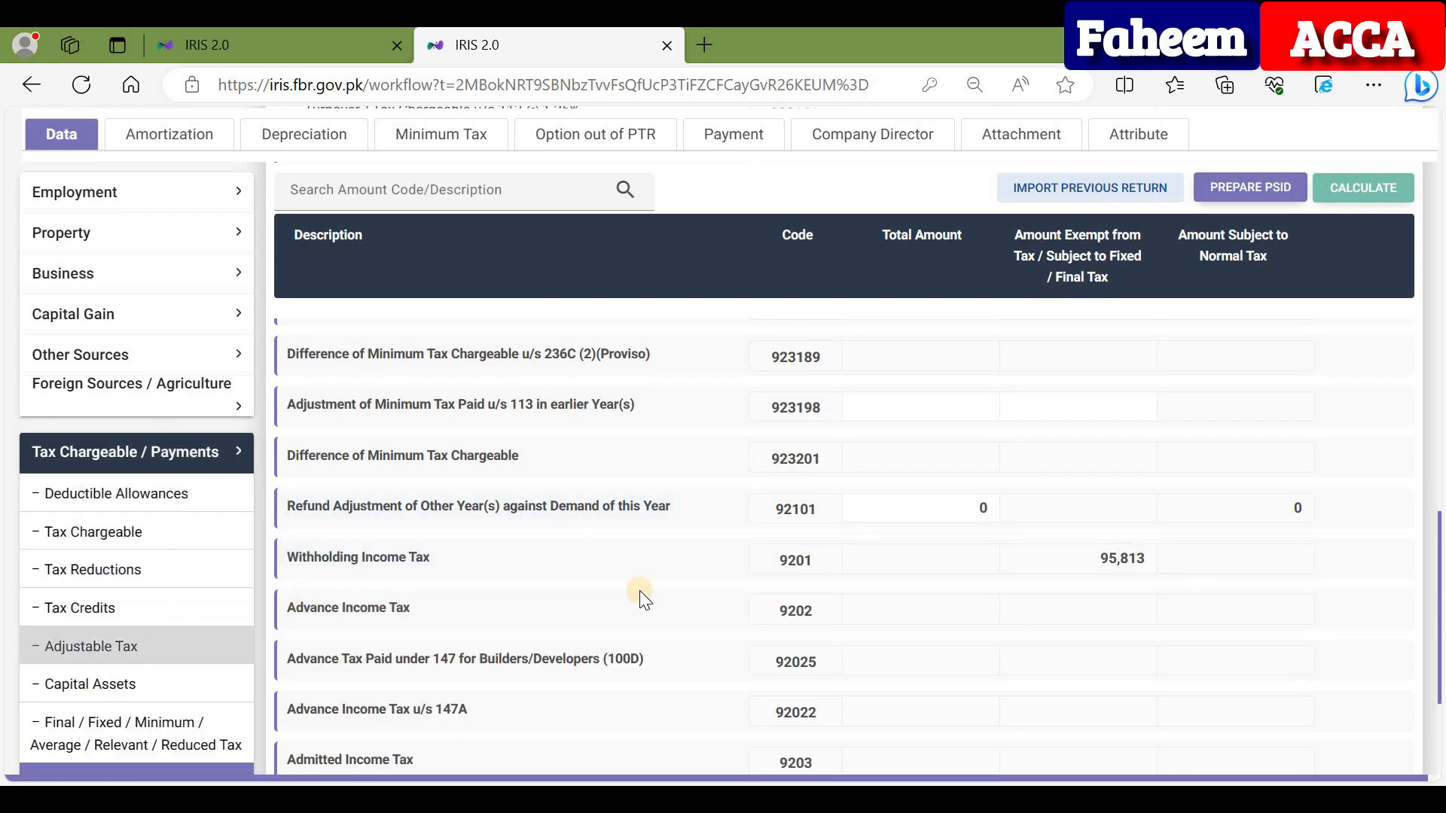
{"action": "scroll", "coordinate": [946, 623], "scroll_direction": "down", "scroll_amount": 5}
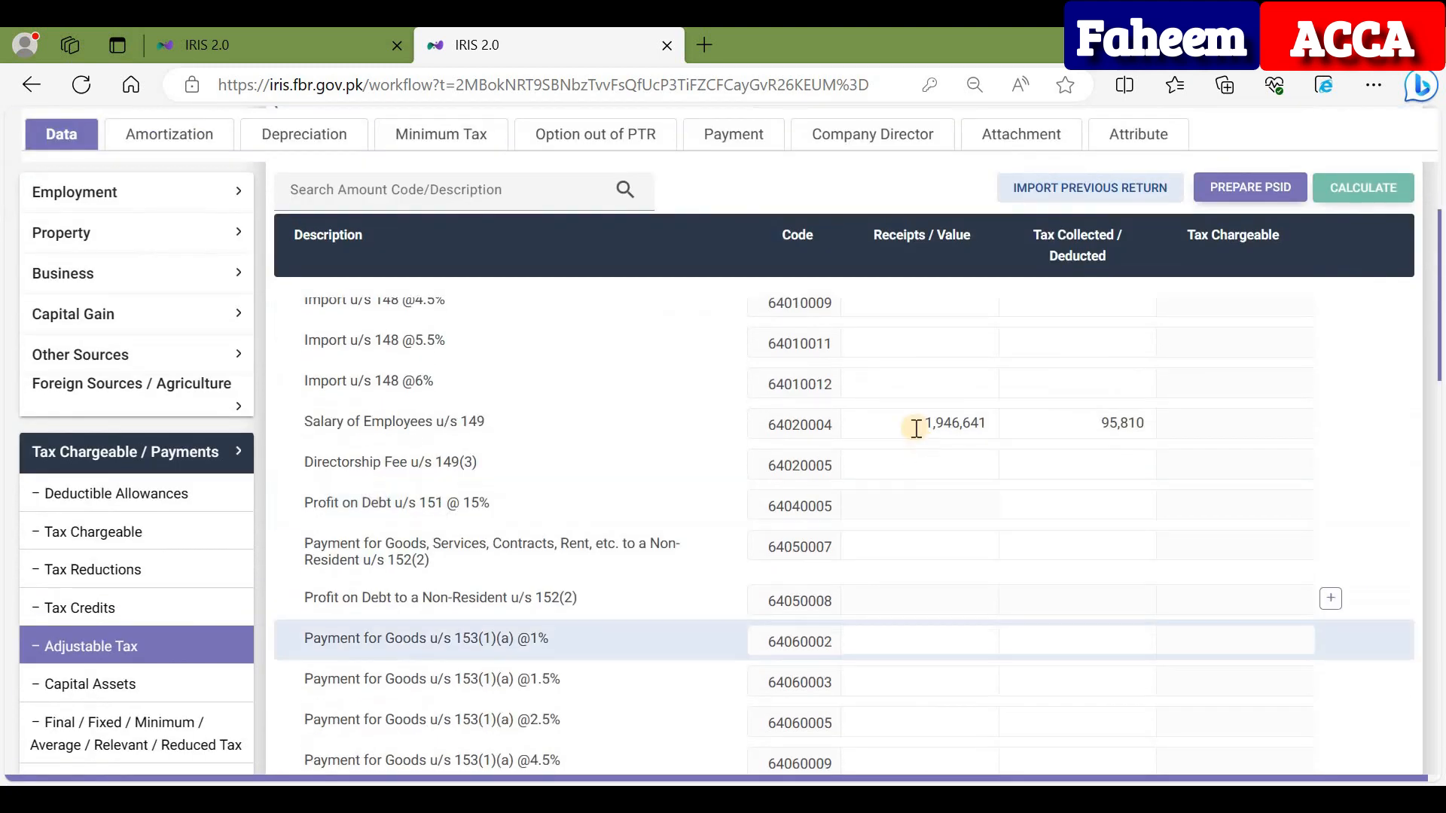
{"action": "double_click", "coordinate": [978, 424]}
{"action": "key", "text": "BackSpace"}
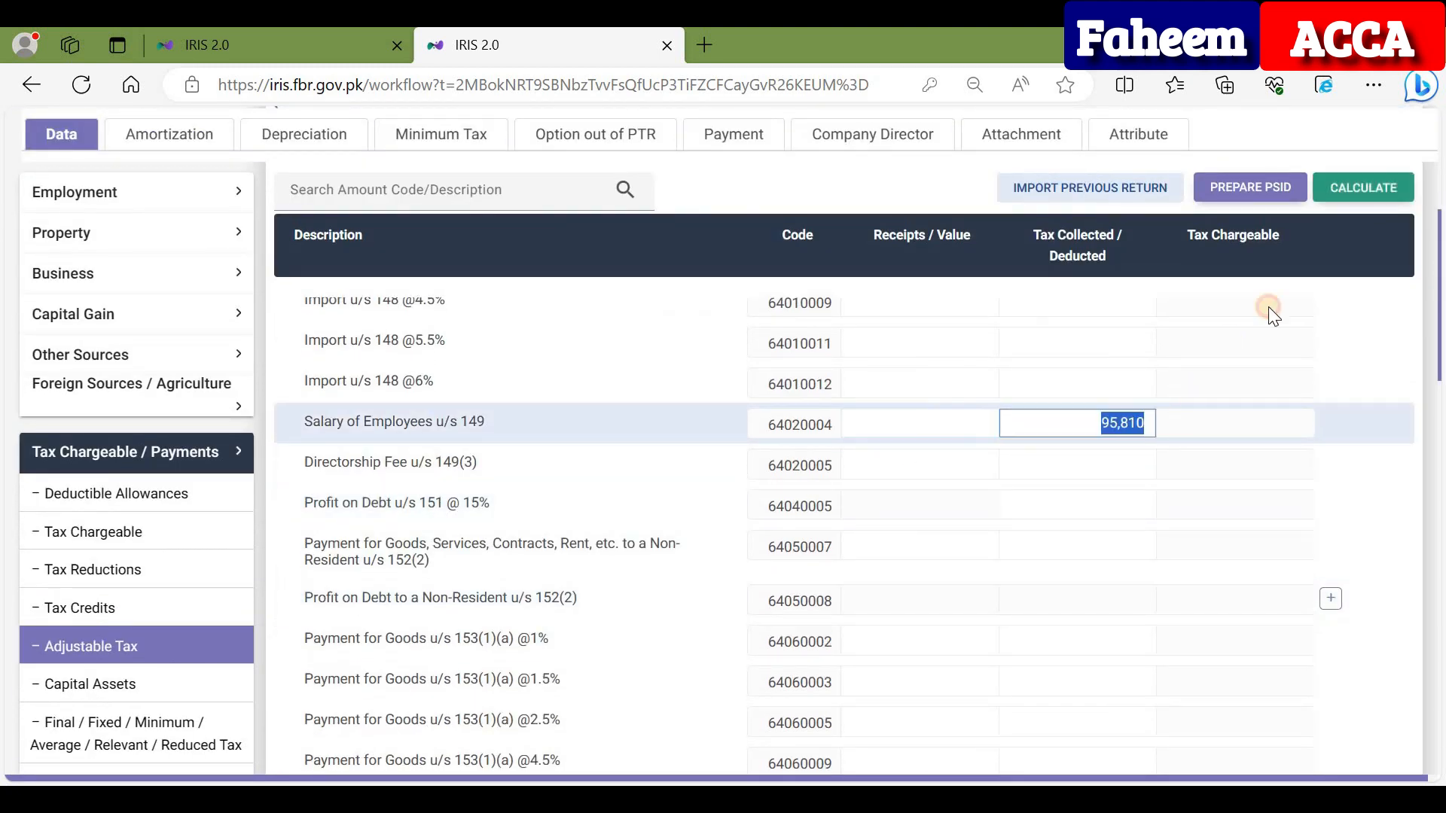
{"action": "key", "text": "Tab"}
{"action": "key", "text": "BackSpace"}
{"action": "left_click", "coordinate": [1355, 188]}
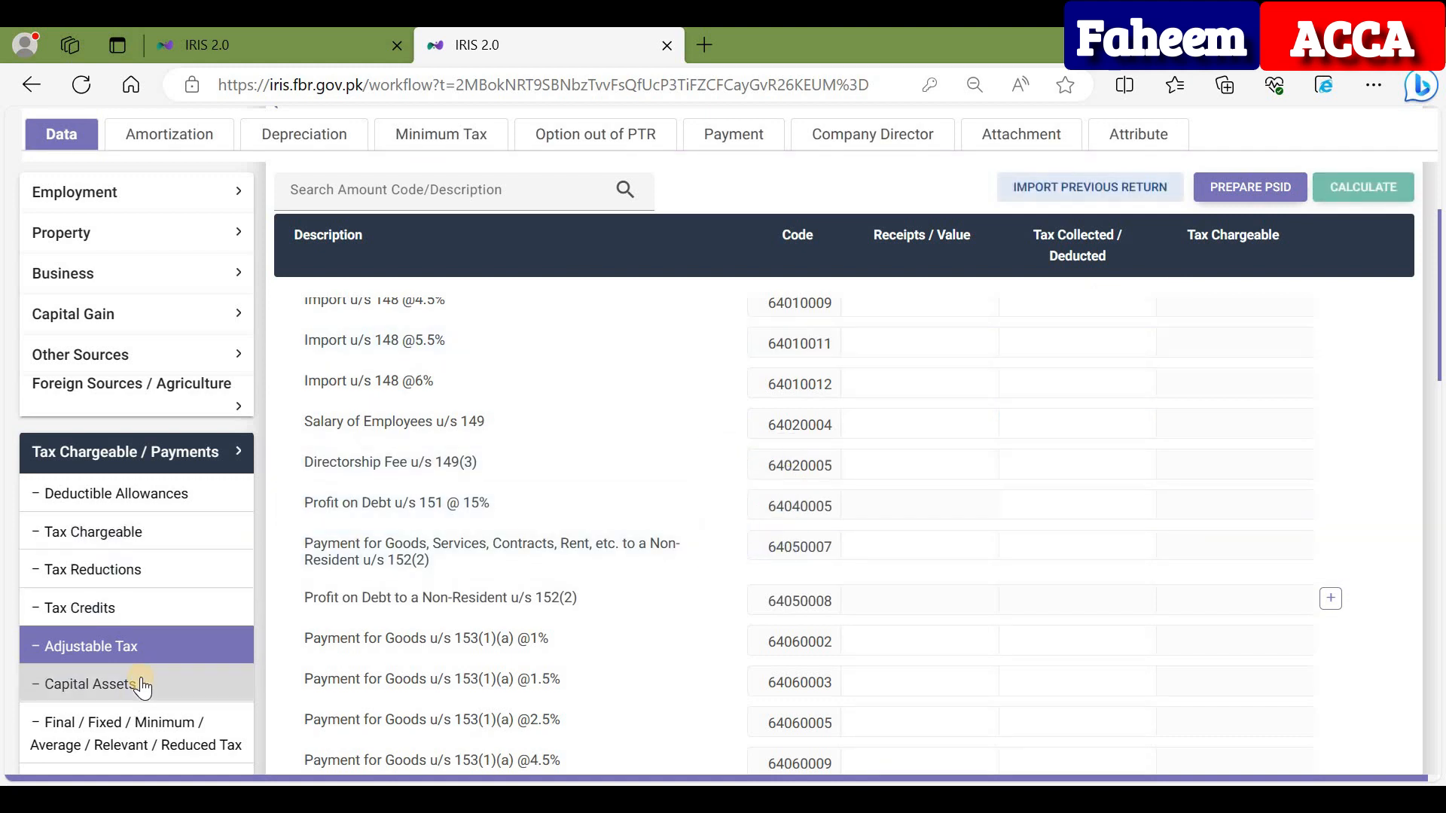
- Examine the Computations section of Tax Chargeable / Payments, down to the refund adjustment and withholding income tax rows
{"action": "scroll", "coordinate": [148, 683], "scroll_direction": "down", "scroll_amount": 3}
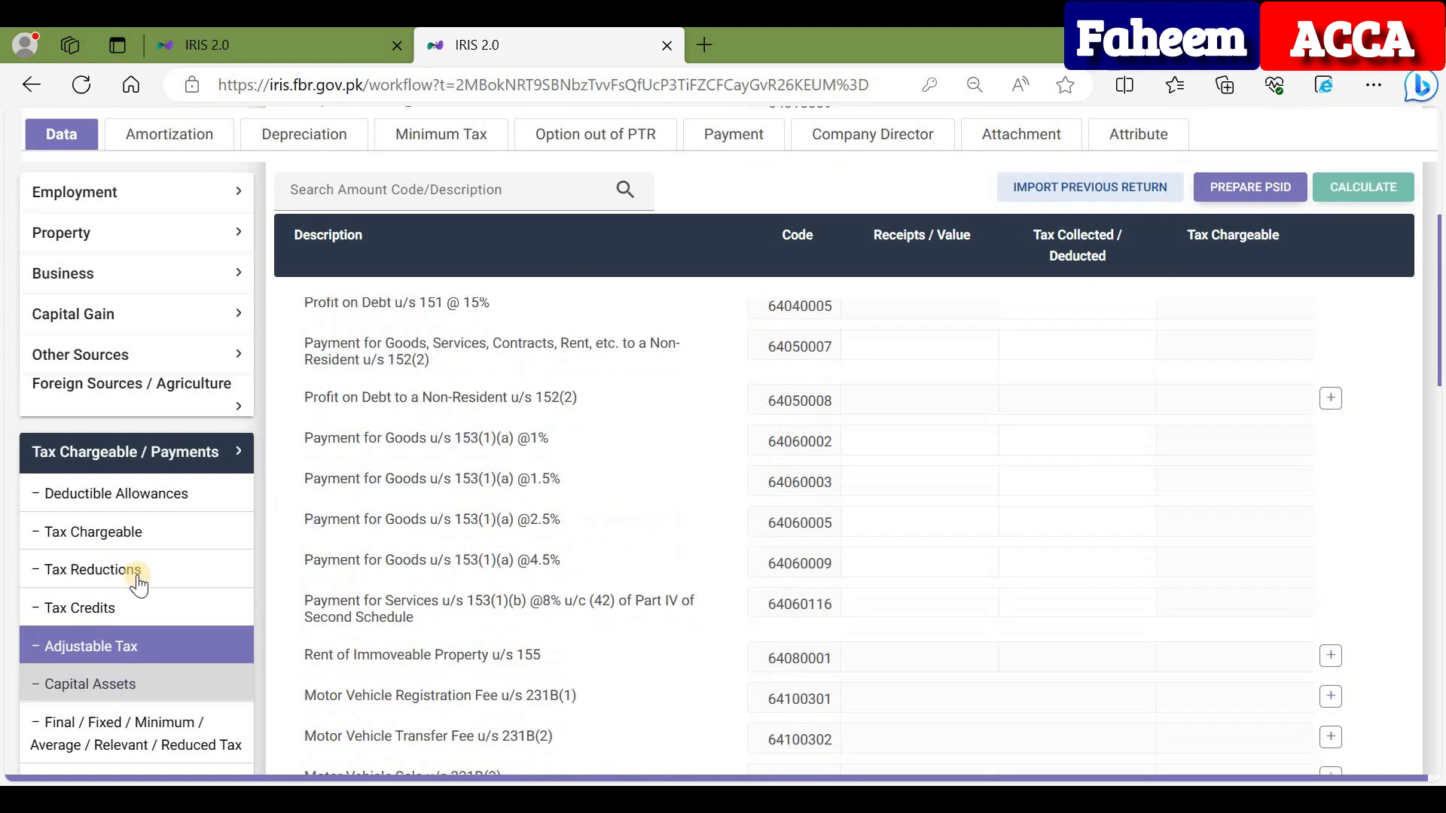
{"action": "left_click", "coordinate": [178, 452]}
{"action": "scroll", "coordinate": [146, 588], "scroll_direction": "down", "scroll_amount": 5}
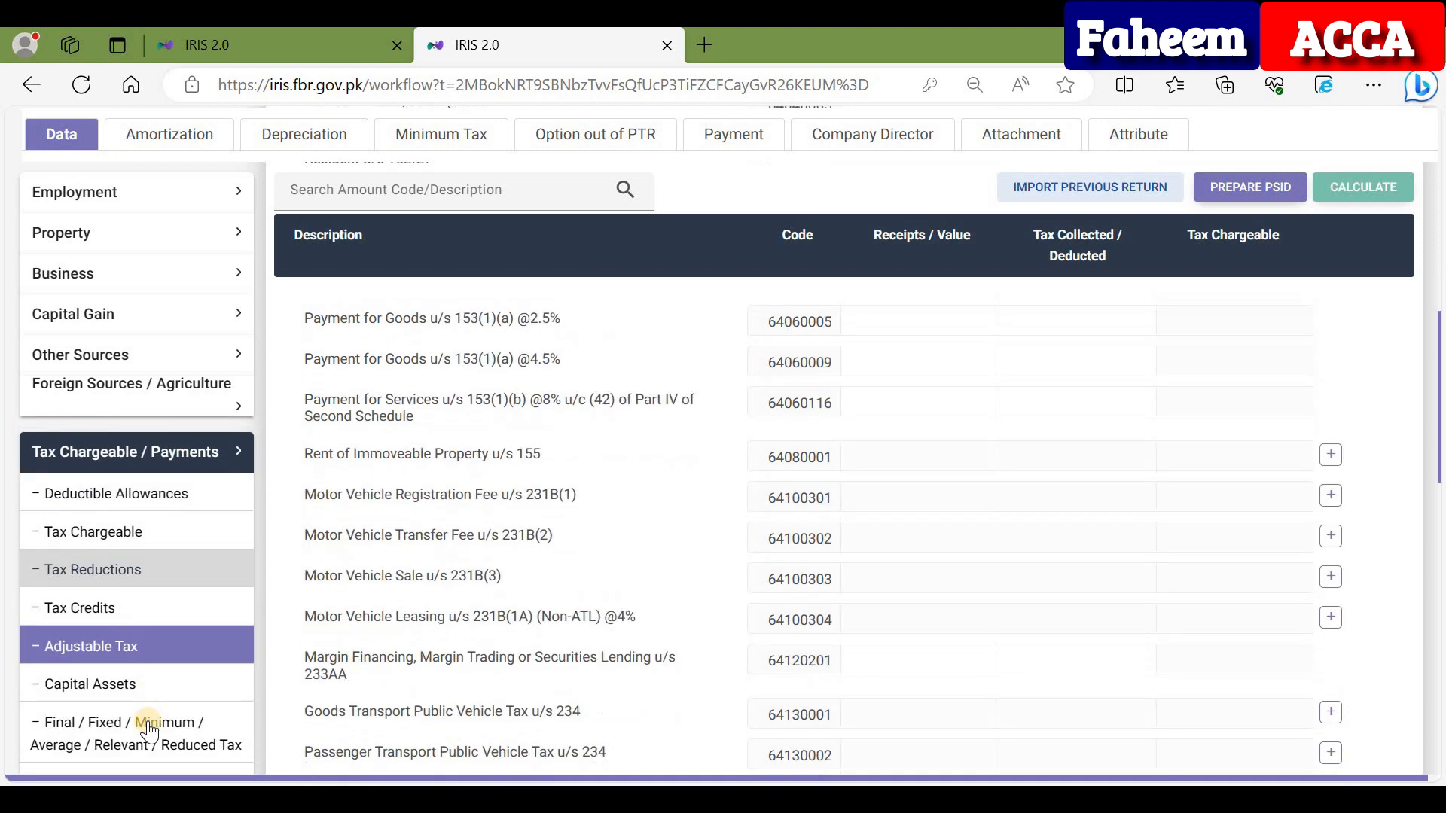
{"action": "scroll", "coordinate": [196, 679], "scroll_direction": "down", "scroll_amount": 4}
{"action": "left_click", "coordinate": [178, 682]}
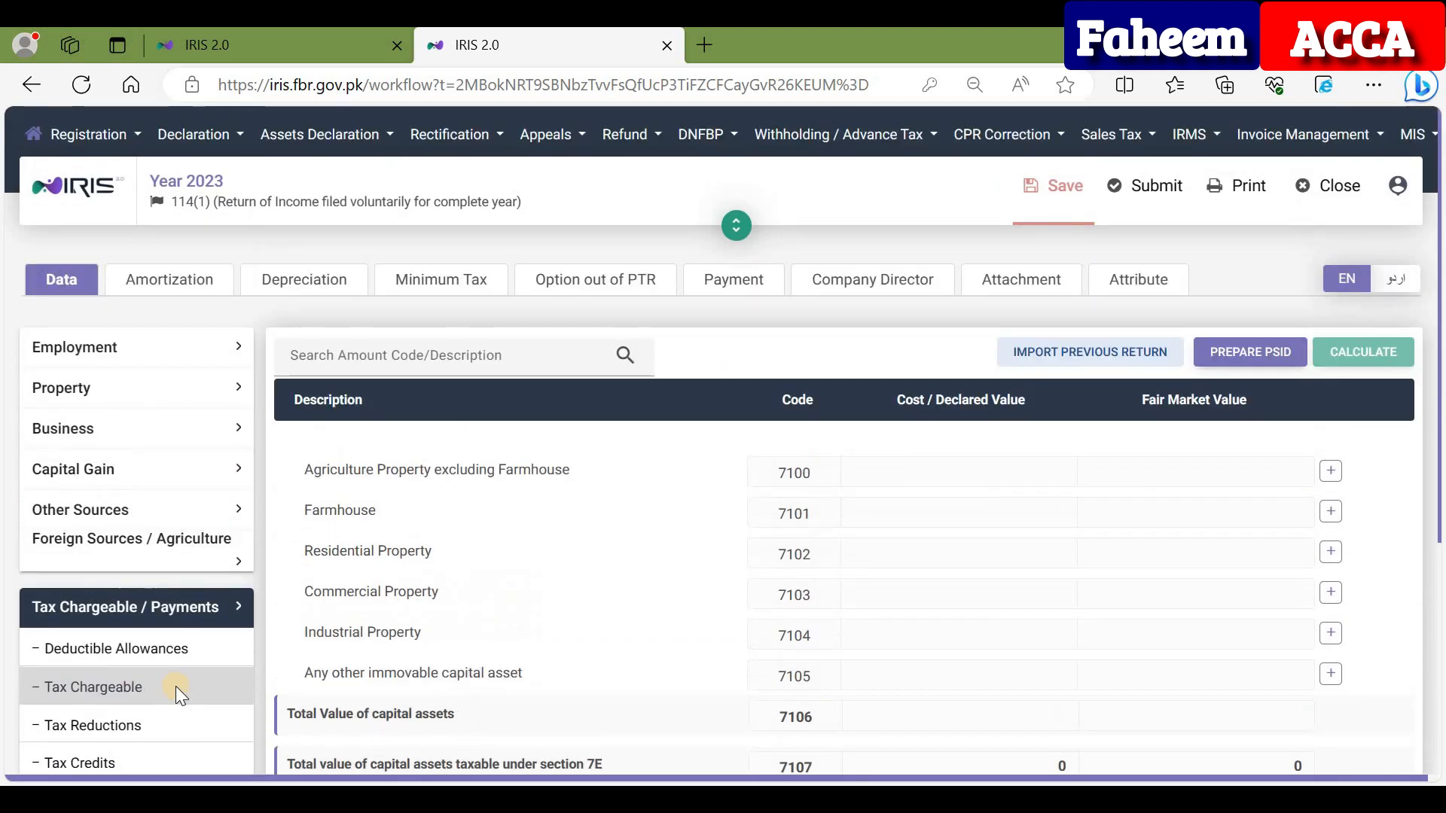
{"action": "scroll", "coordinate": [158, 633], "scroll_direction": "down", "scroll_amount": 4}
{"action": "left_click", "coordinate": [143, 584]}
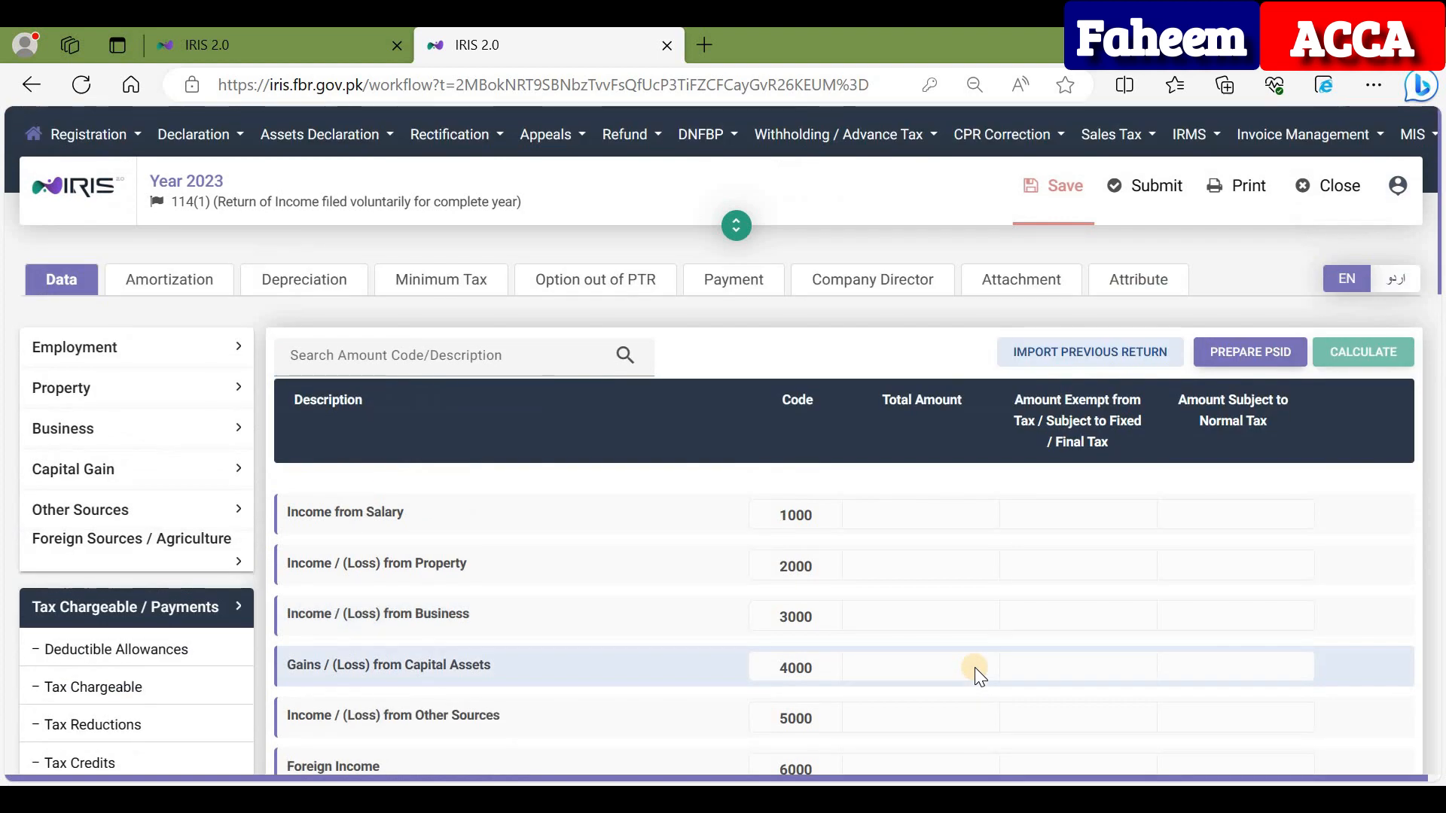
{"action": "scroll", "coordinate": [974, 667], "scroll_direction": "down", "scroll_amount": 2}
{"action": "scroll", "coordinate": [974, 667], "scroll_direction": "down", "scroll_amount": 10}
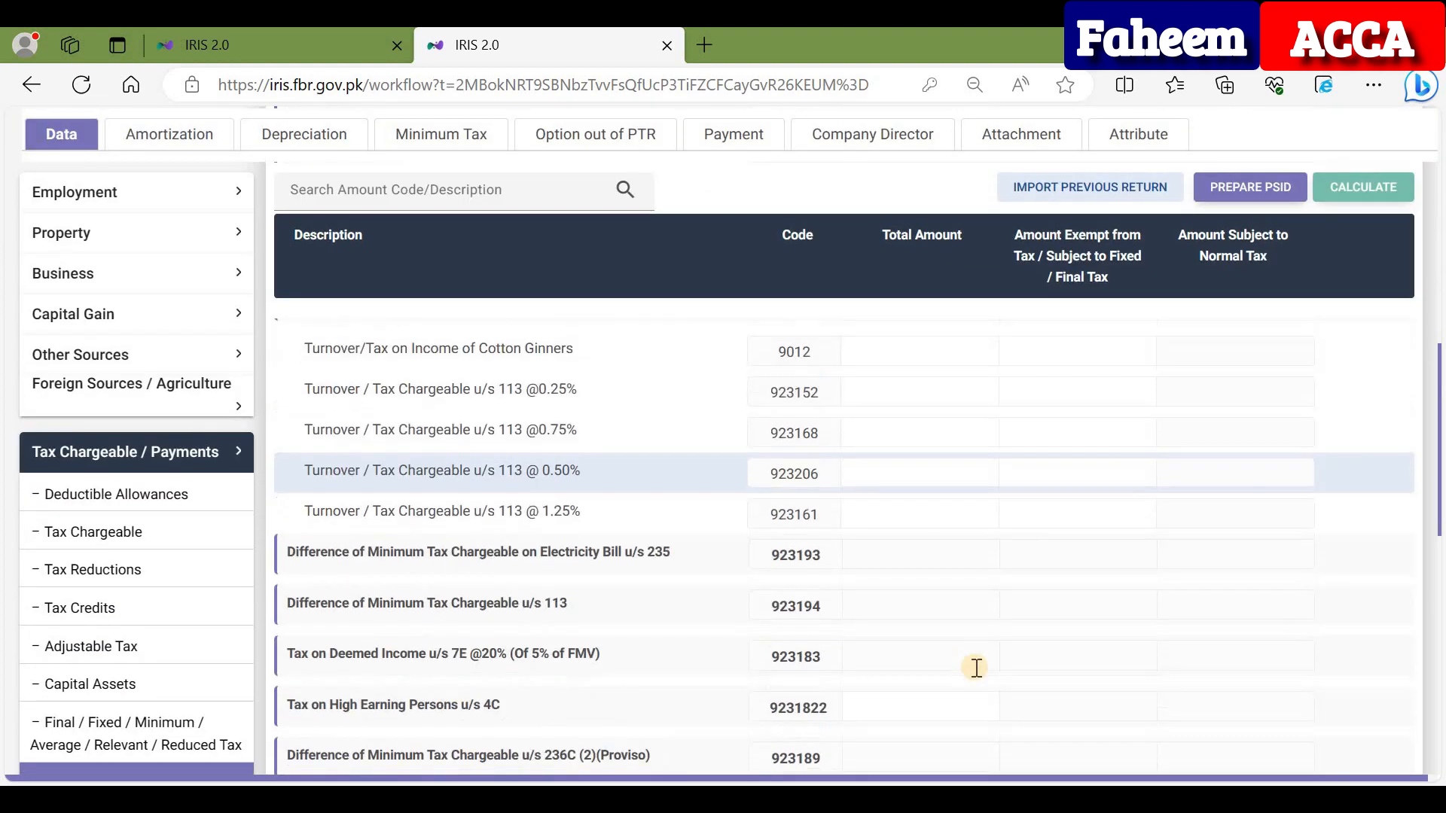
{"action": "scroll", "coordinate": [949, 602], "scroll_direction": "down", "scroll_amount": 3}
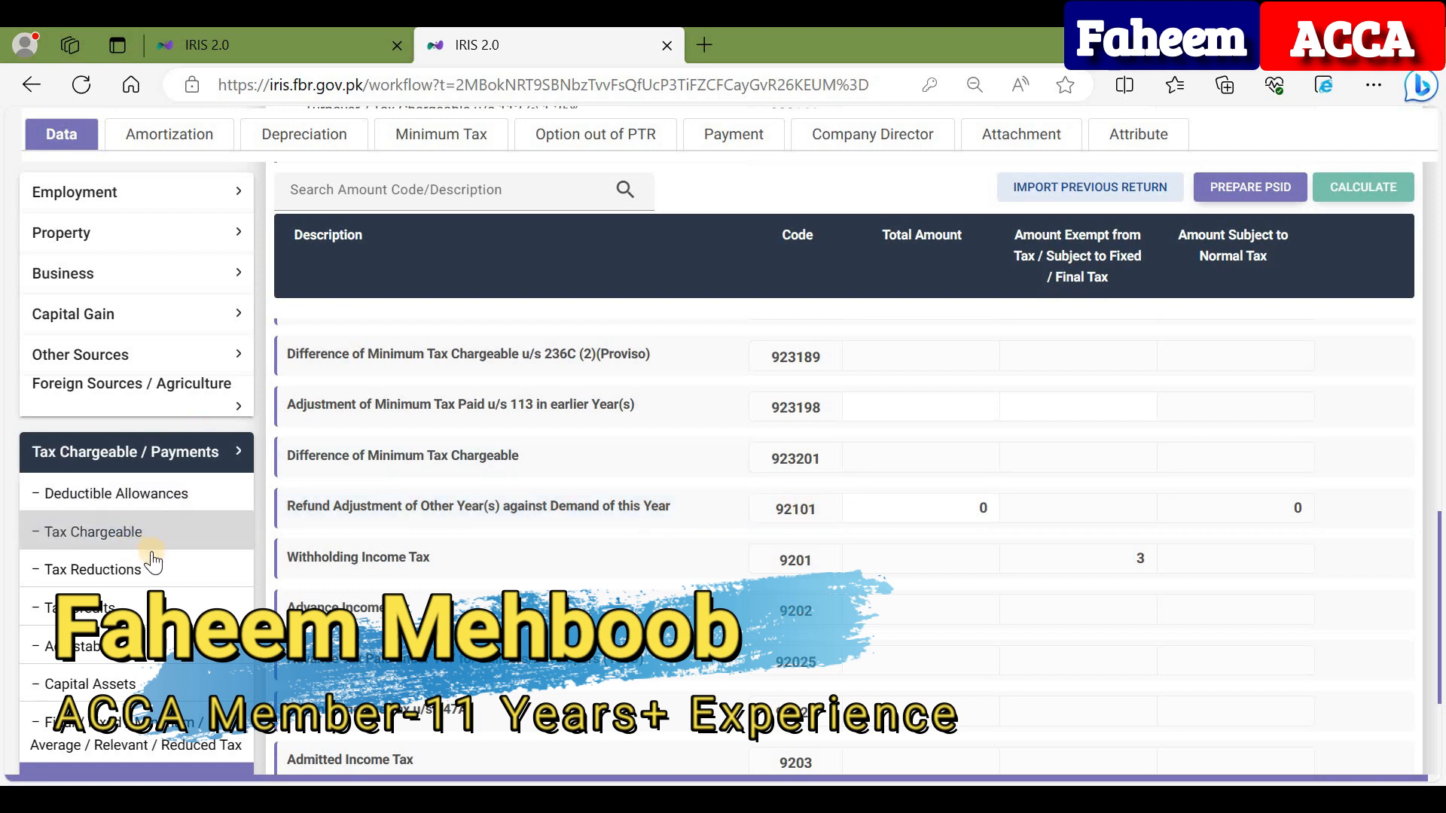
{"action": "scroll", "coordinate": [153, 561], "scroll_direction": "up", "scroll_amount": 3}
- Switch to the Refund workbook in Excel and review the refundable income tax for tax years 2019 to 2022 and its total
{"action": "key", "text": "alt+Tab"}
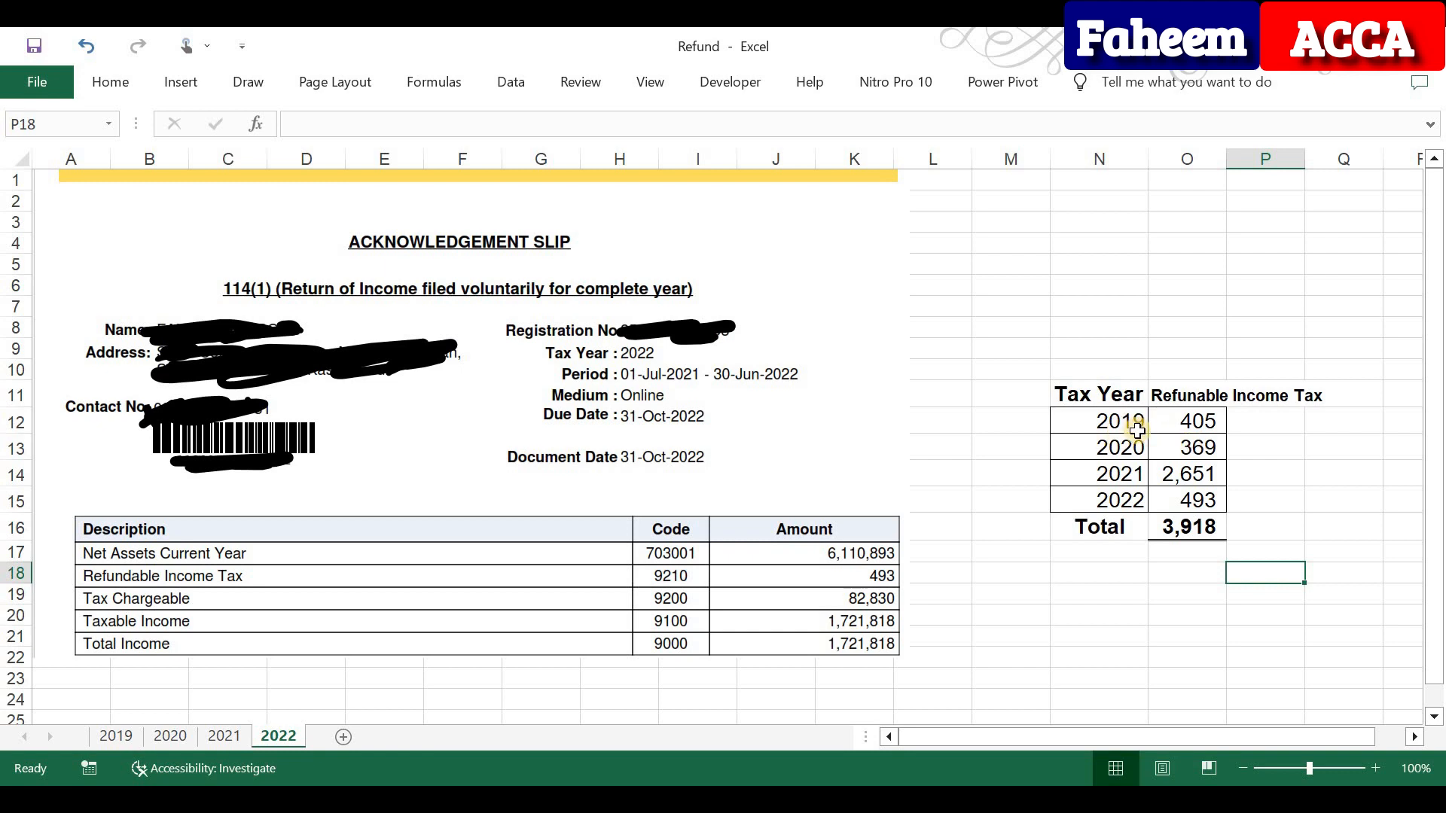
{"action": "left_click", "coordinate": [1198, 425]}
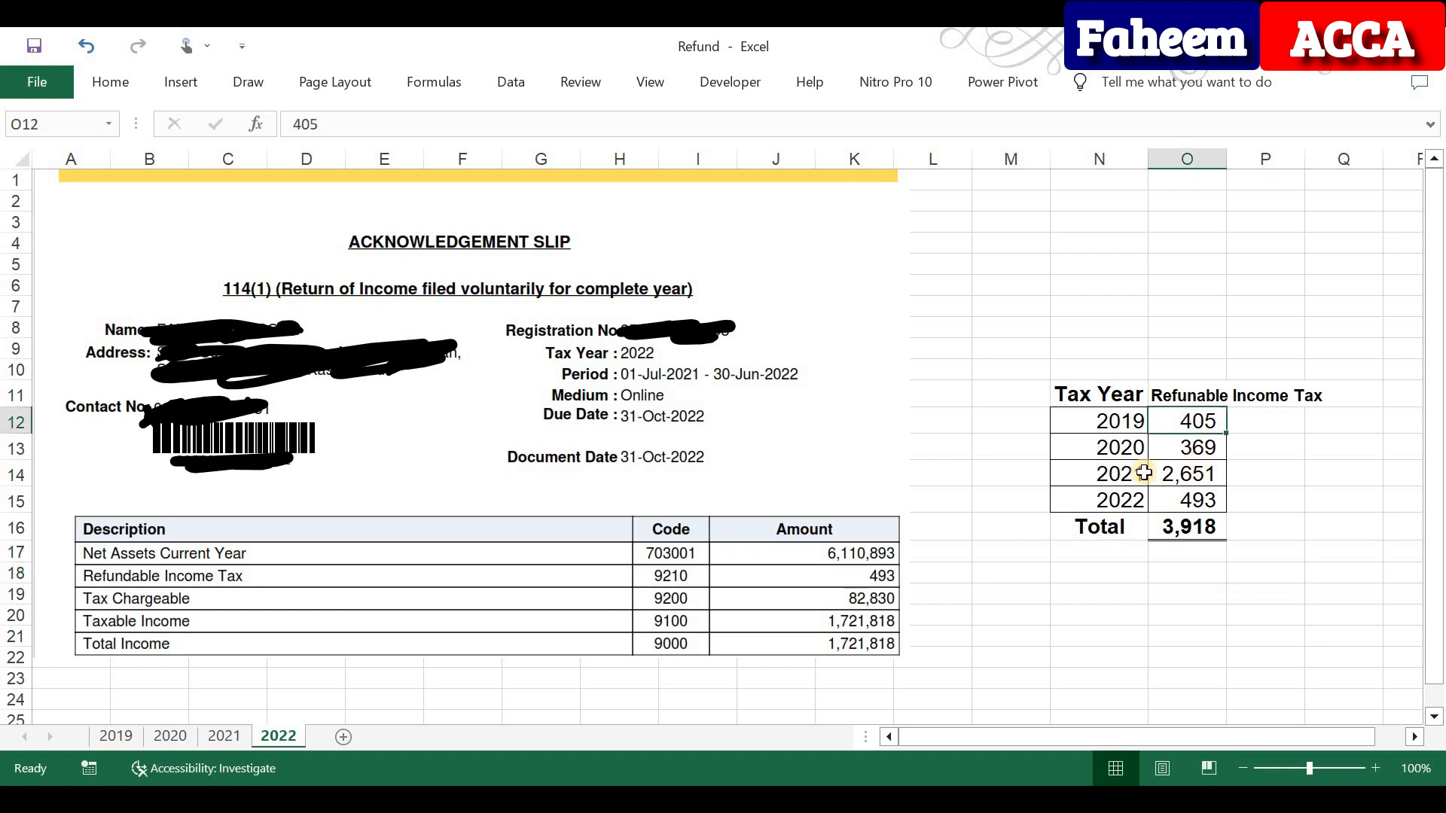
{"action": "left_click", "coordinate": [120, 737]}
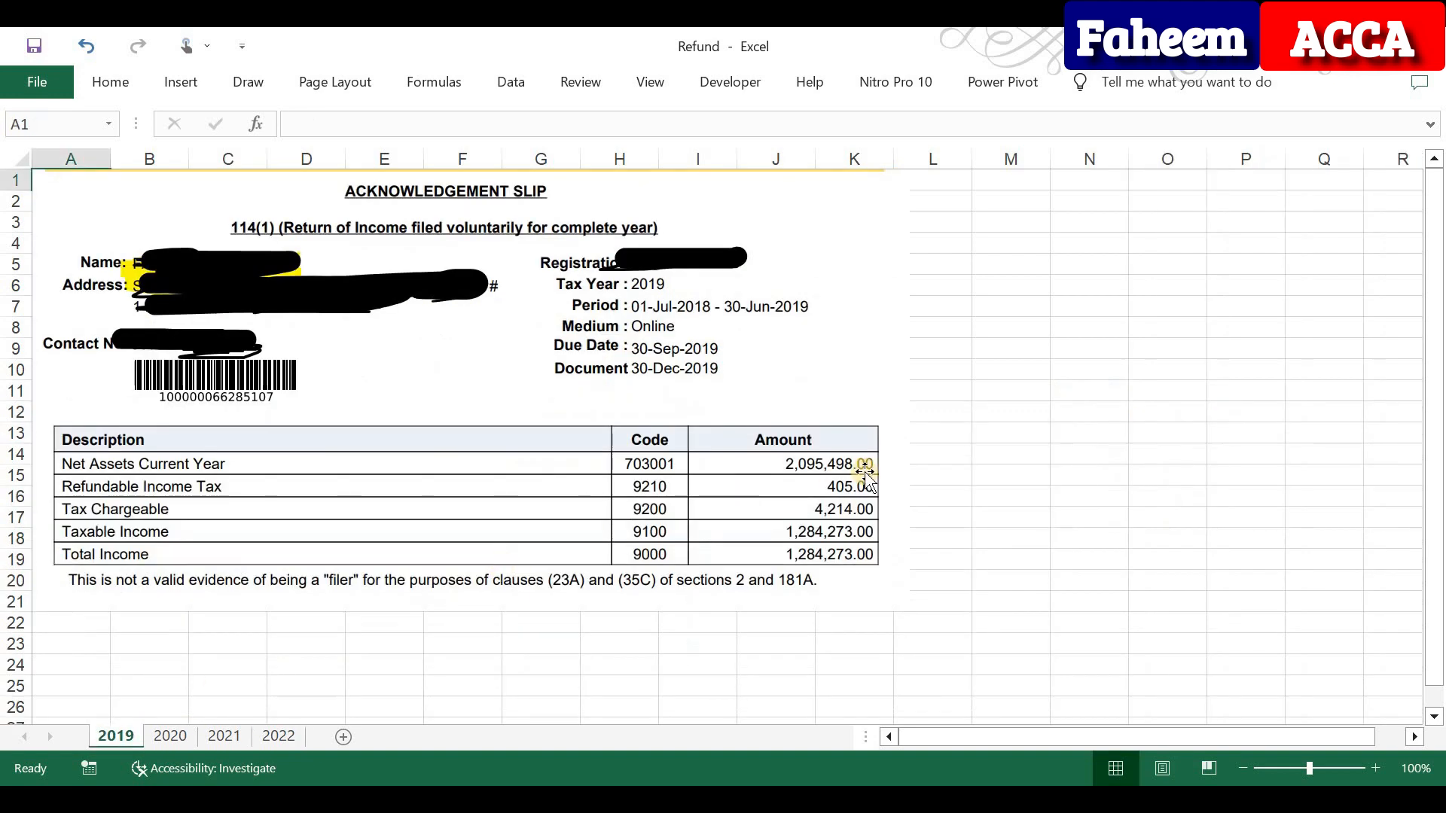
{"action": "left_click", "coordinate": [172, 736]}
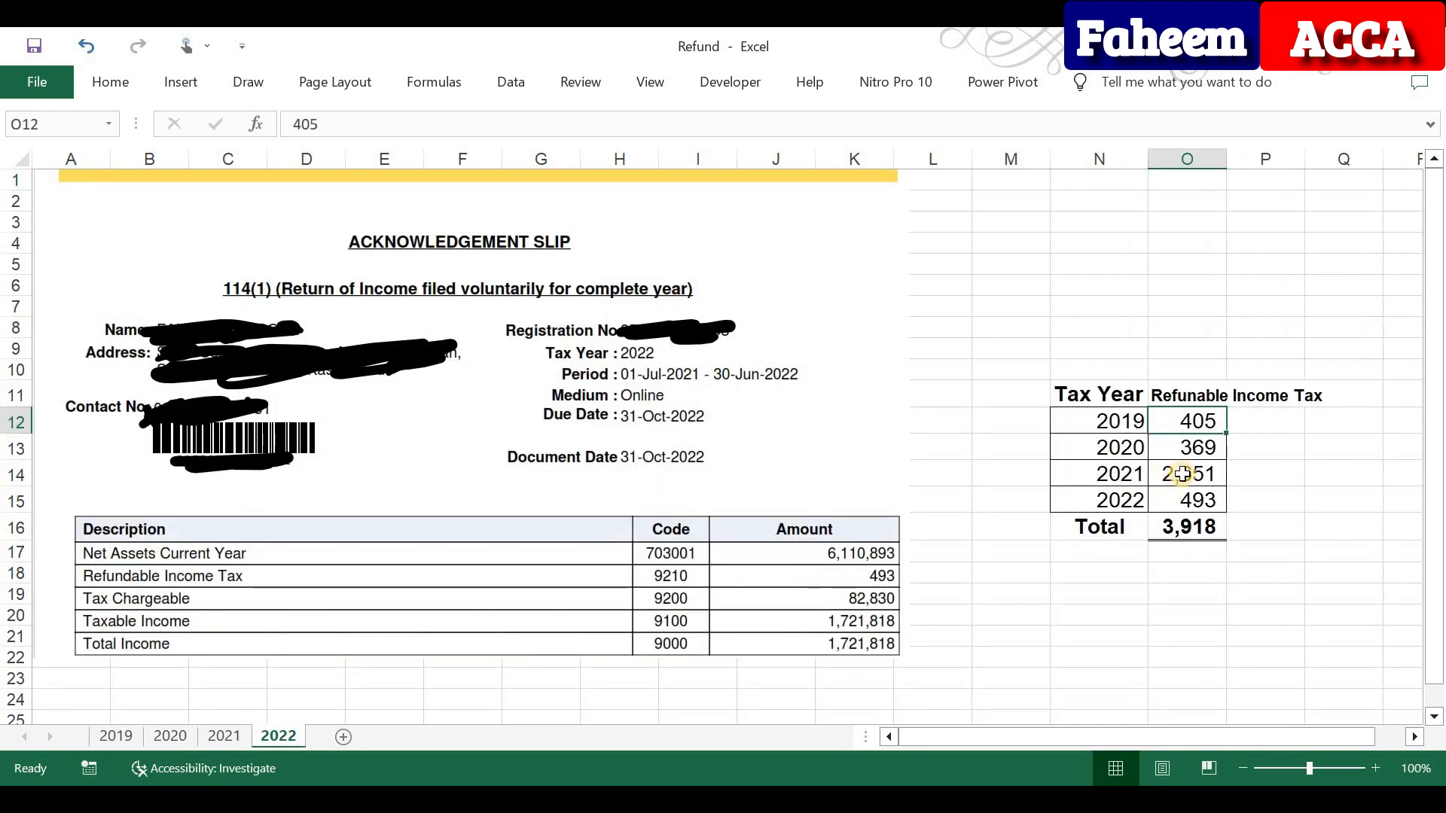
{"action": "left_click", "coordinate": [1187, 474]}
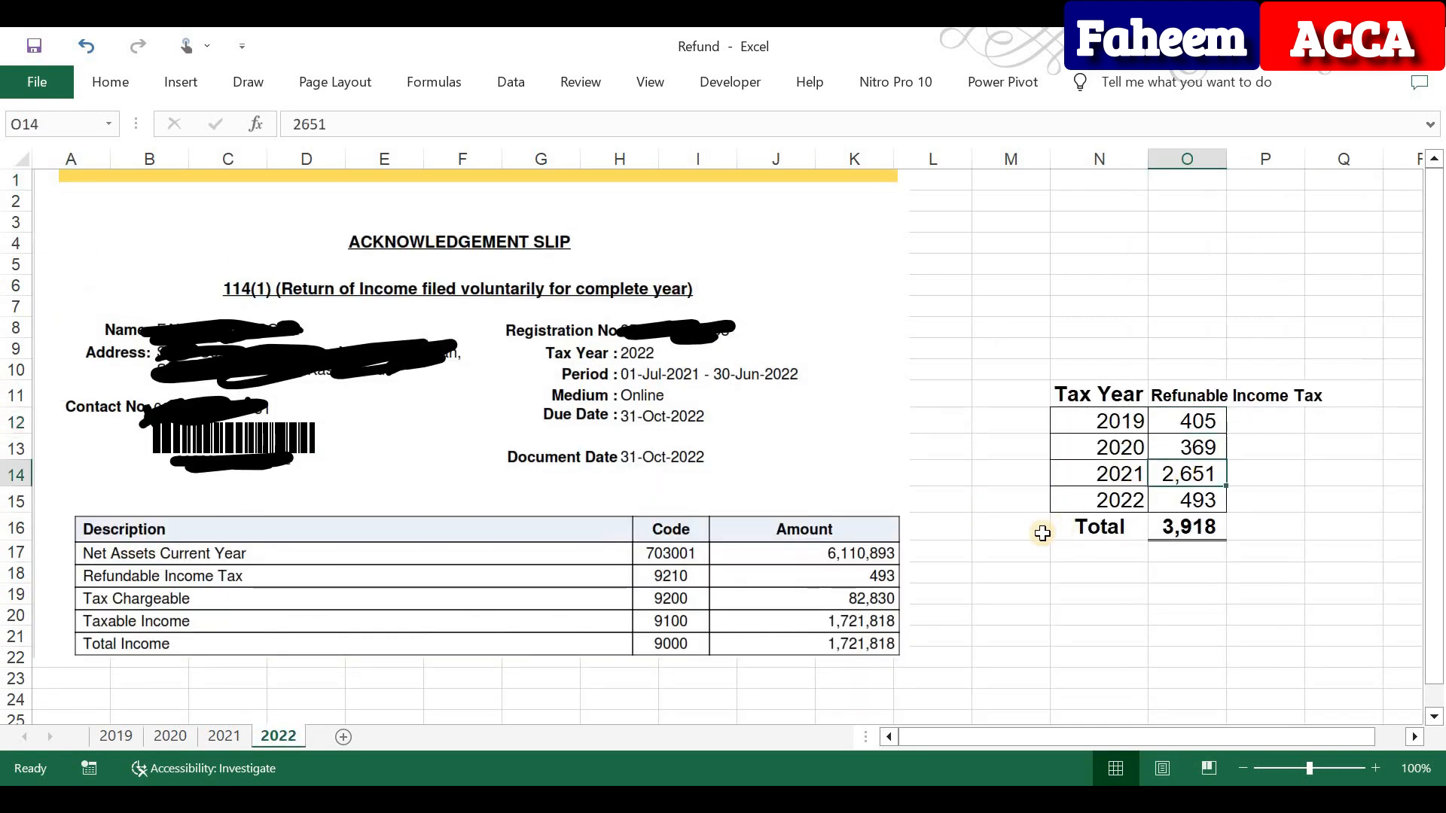
{"action": "left_click", "coordinate": [245, 736]}
{"action": "left_click", "coordinate": [286, 736]}
{"action": "left_click", "coordinate": [1170, 497]}
{"action": "left_click", "coordinate": [1251, 551]}
{"action": "left_click", "coordinate": [1202, 533]}
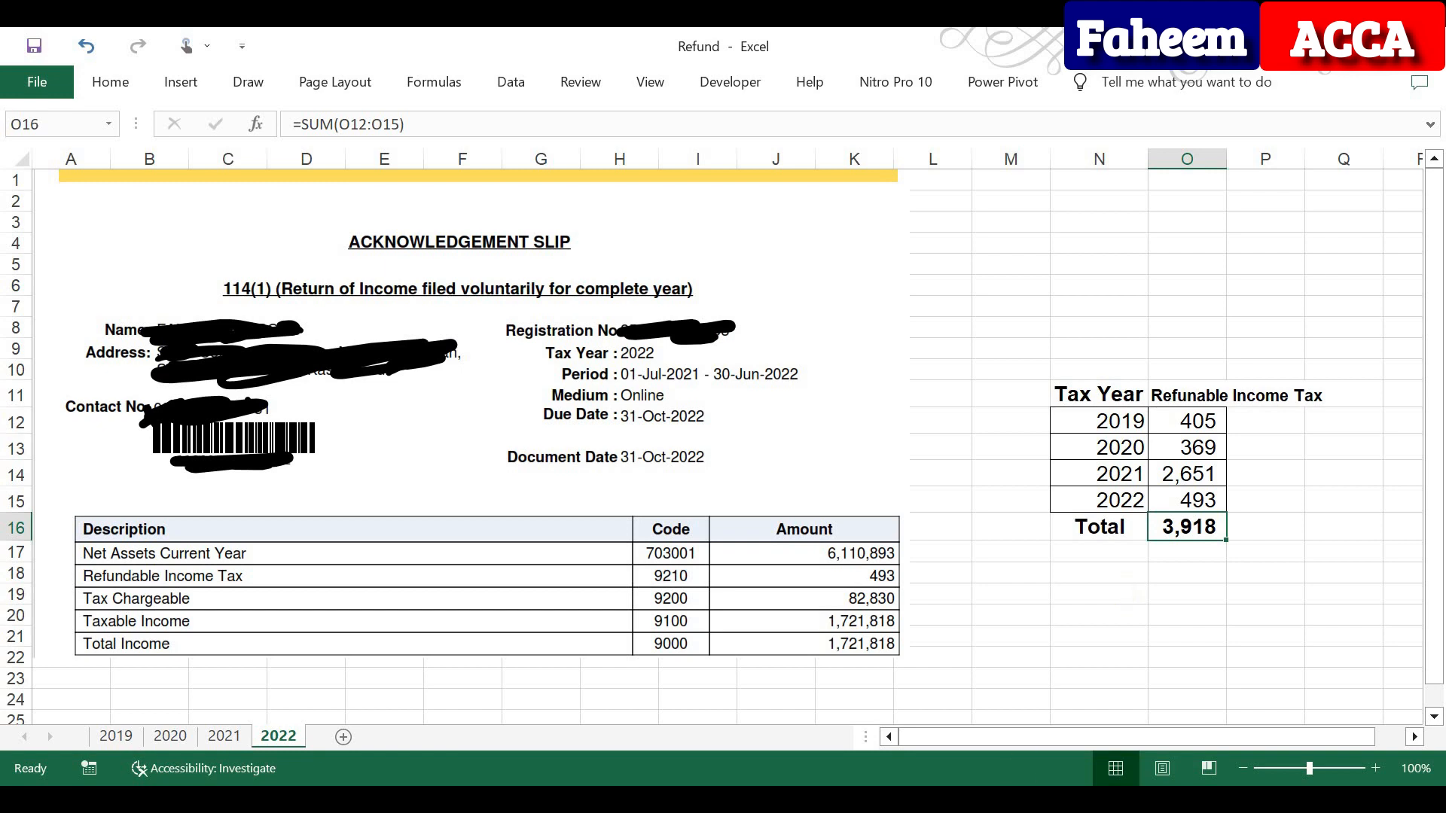
- Try to enter the workbook's total refundable tax of 3,918 as the Refund Adjustment of Other Year(s) in IRIS and recalculate
{"action": "key", "text": "alt+Tab"}
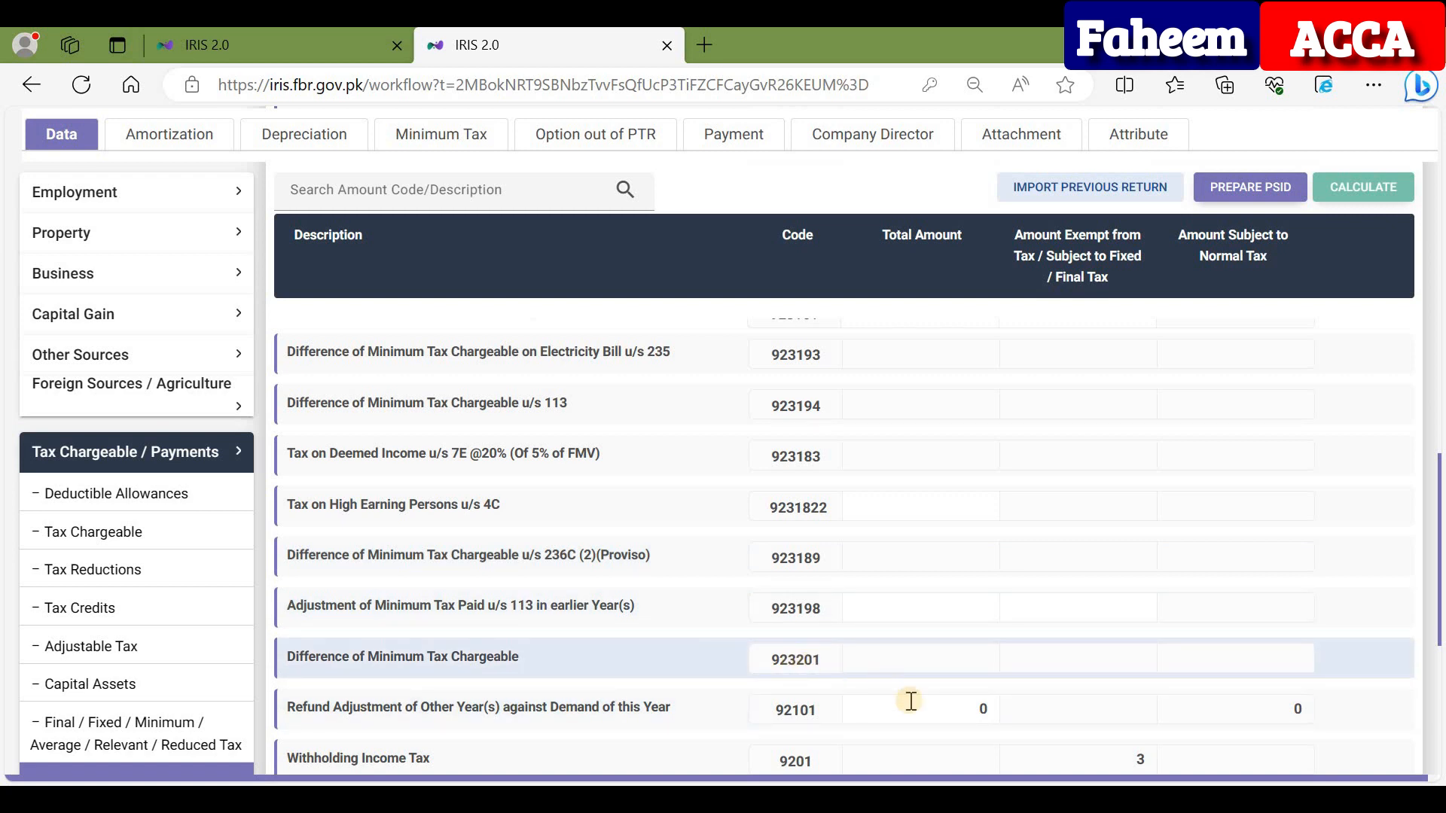
{"action": "left_click", "coordinate": [1015, 708]}
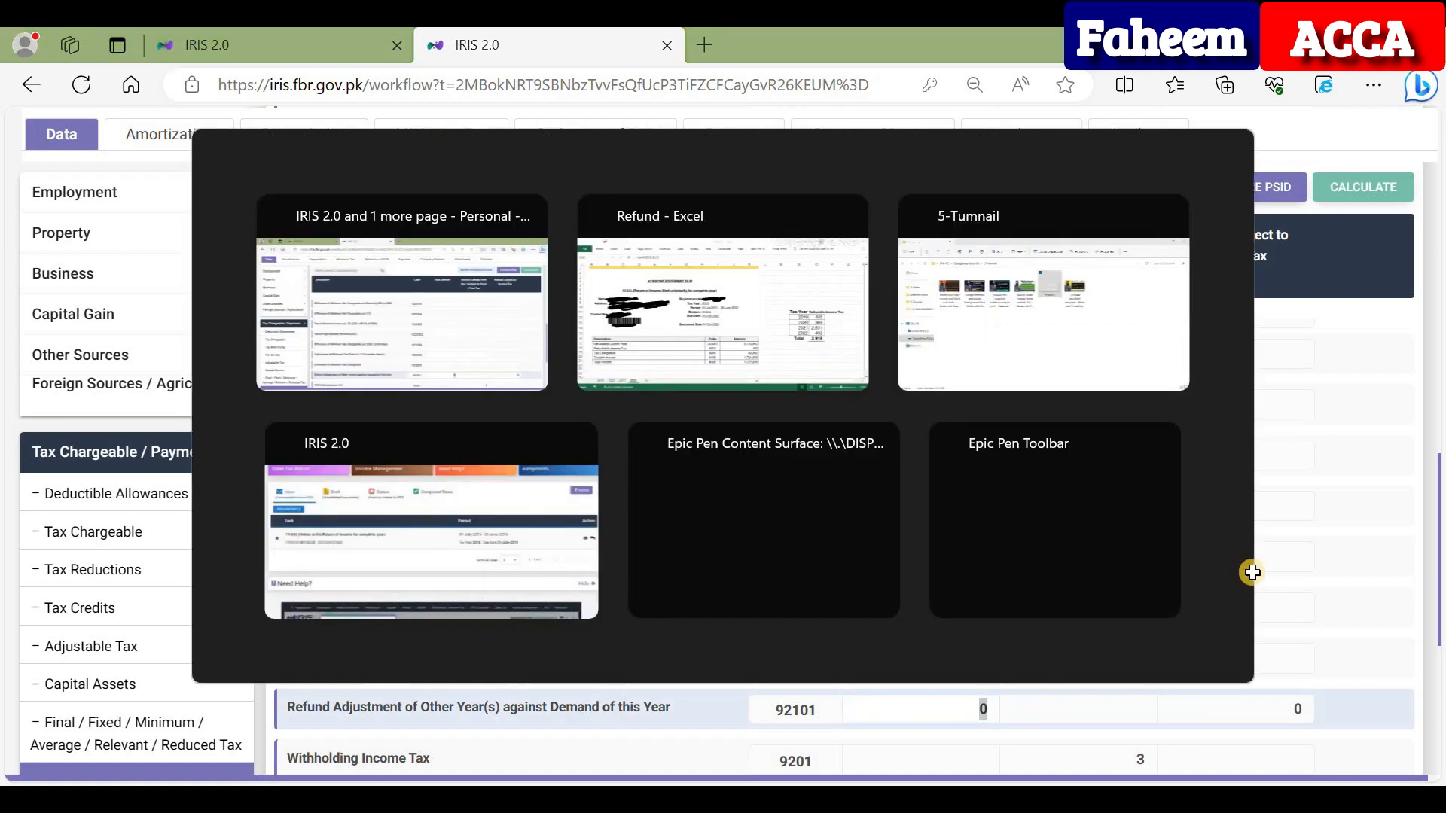
{"action": "key", "text": "alt+Tab"}
{"action": "key", "text": "ctrl+c"}
{"action": "key", "text": "alt+Tab"}
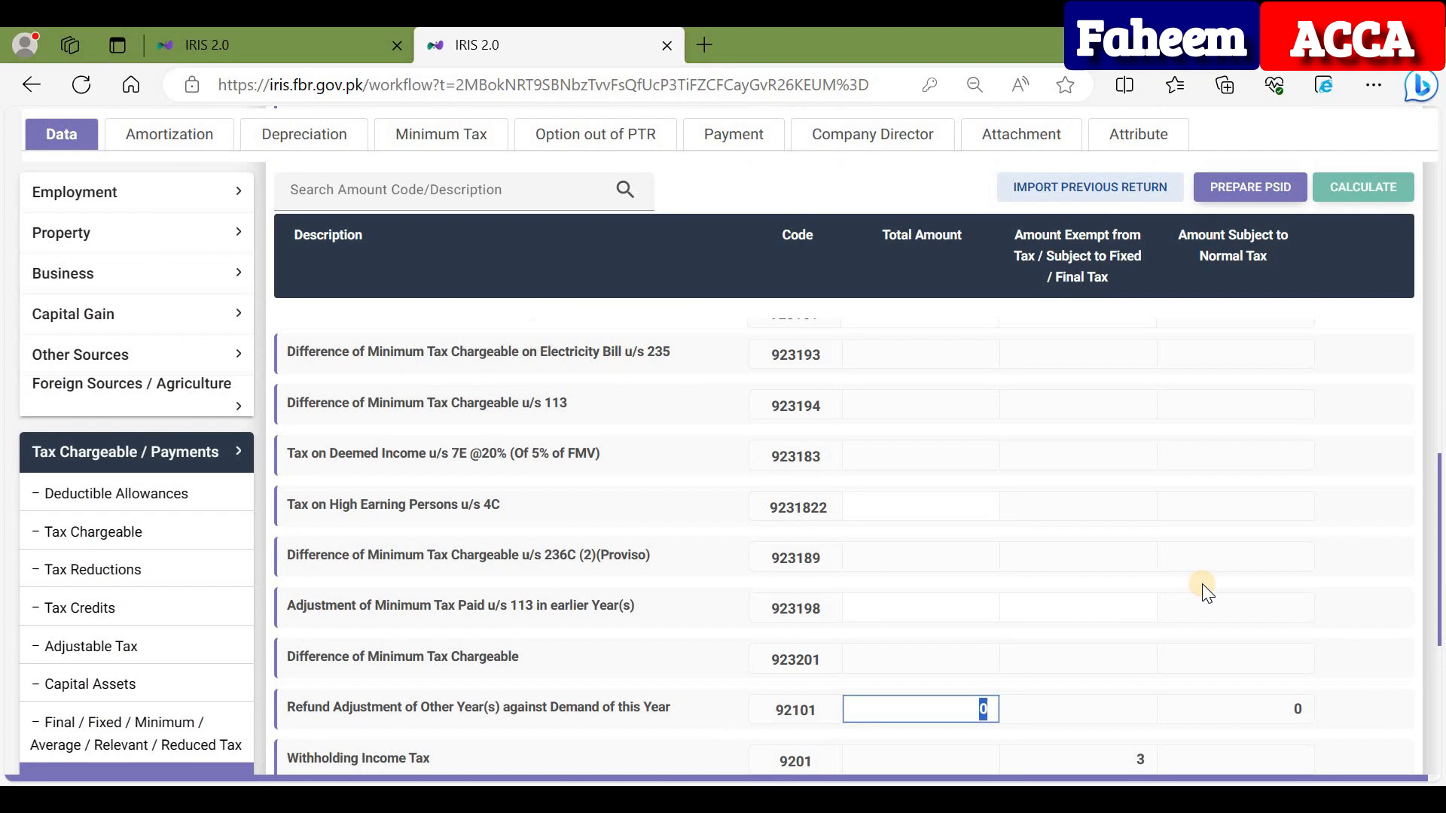
{"action": "key", "text": "ctrl+v"}
{"action": "left_click", "coordinate": [1377, 335]}
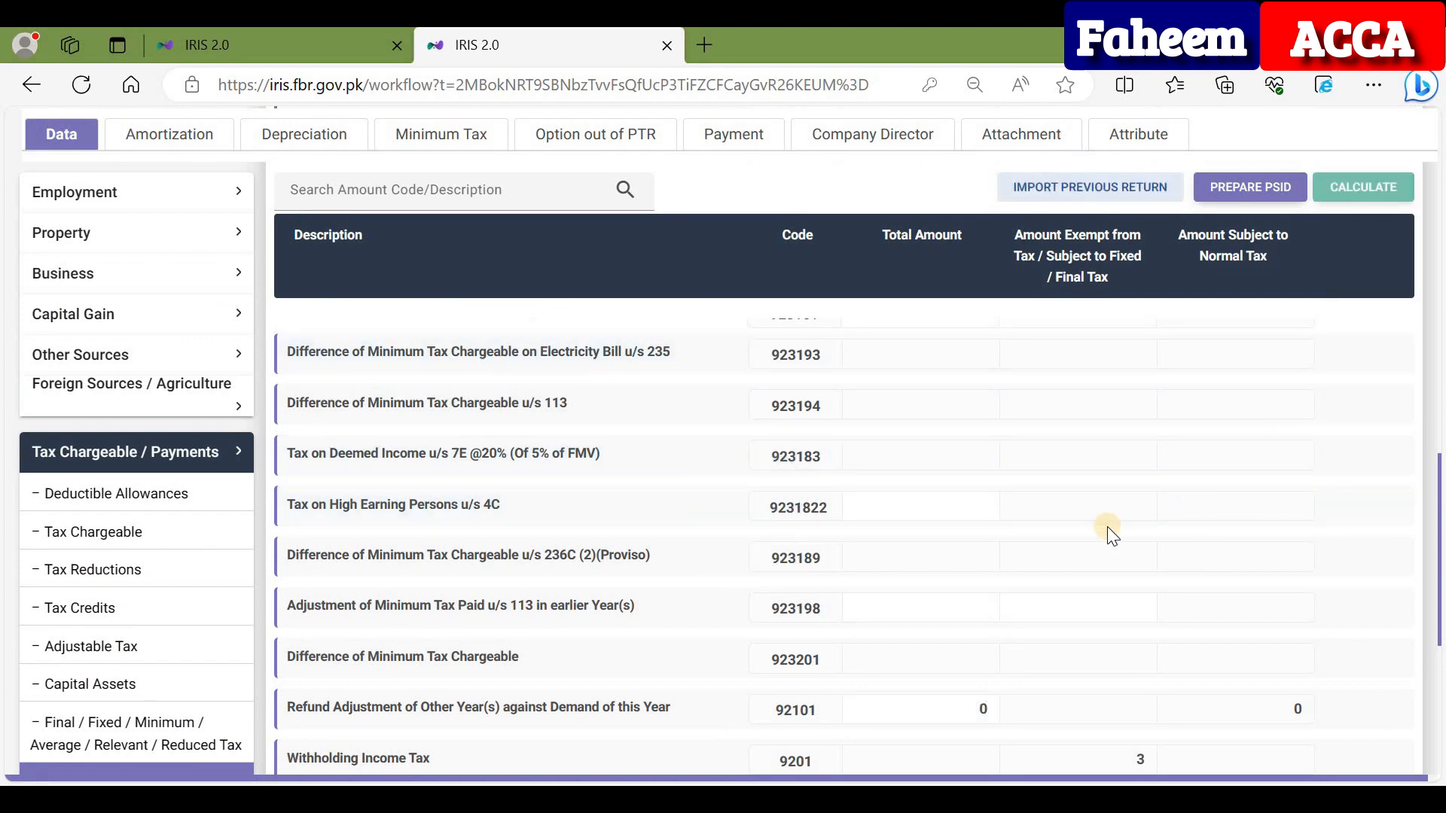
- Clear the receipts and tax collected amounts for persons remitting abroad u/s 236Y under Adjustable Tax, and recalculate the return
{"action": "scroll", "coordinate": [1122, 530], "scroll_direction": "down", "scroll_amount": 3}
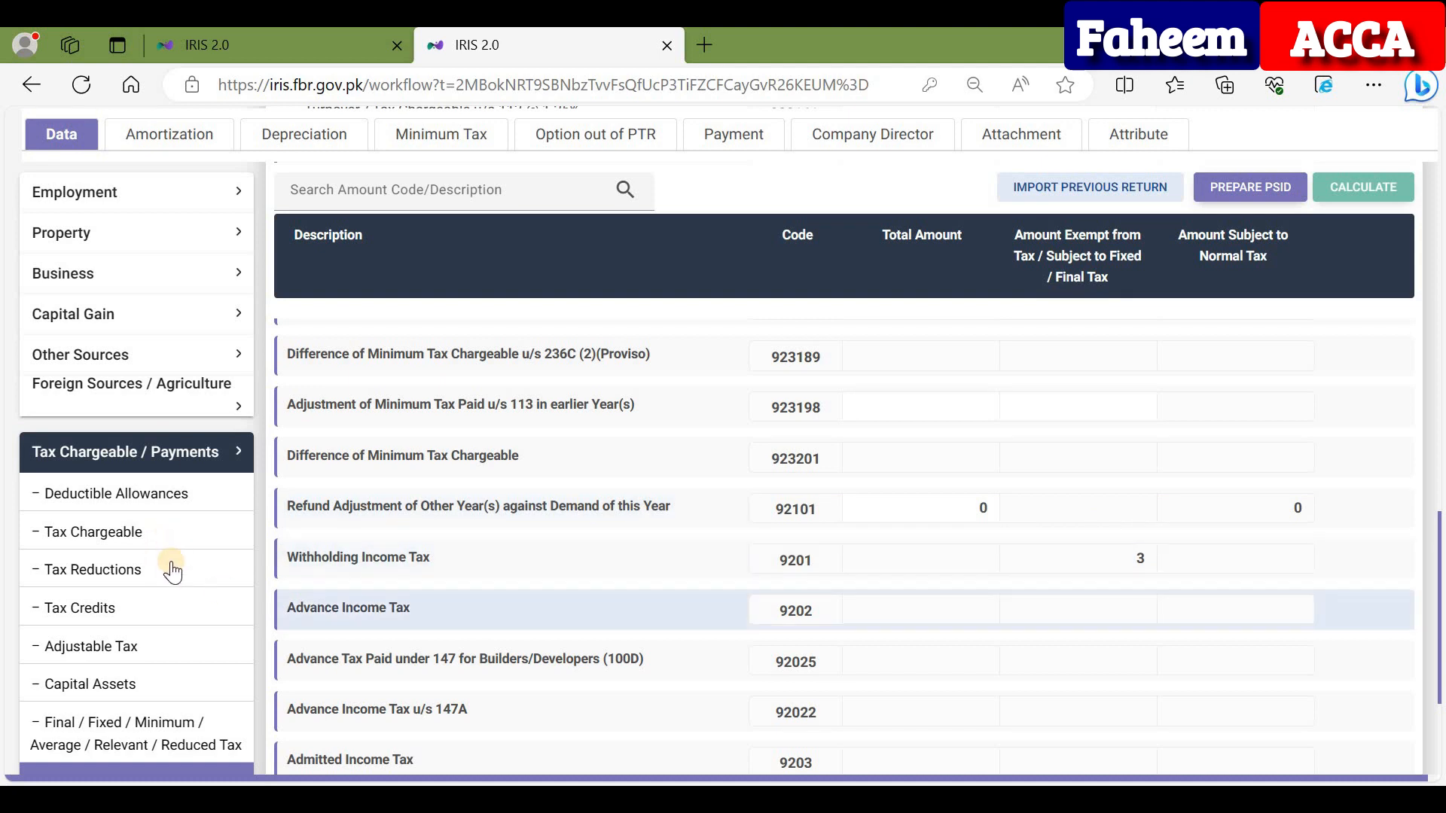
{"action": "left_click", "coordinate": [160, 634]}
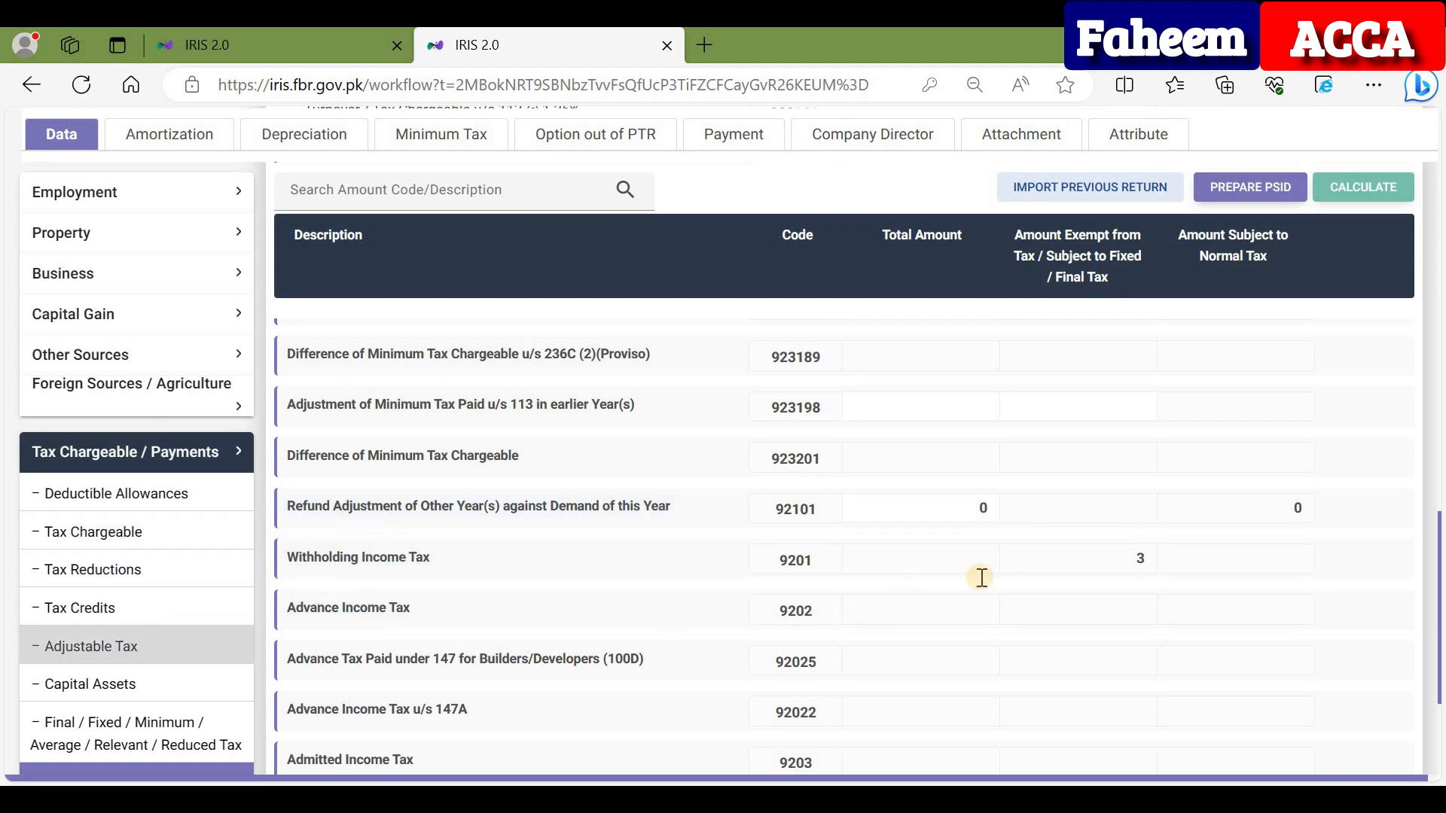
{"action": "scroll", "coordinate": [956, 599], "scroll_direction": "down", "scroll_amount": 10}
{"action": "scroll", "coordinate": [962, 609], "scroll_direction": "down", "scroll_amount": 15}
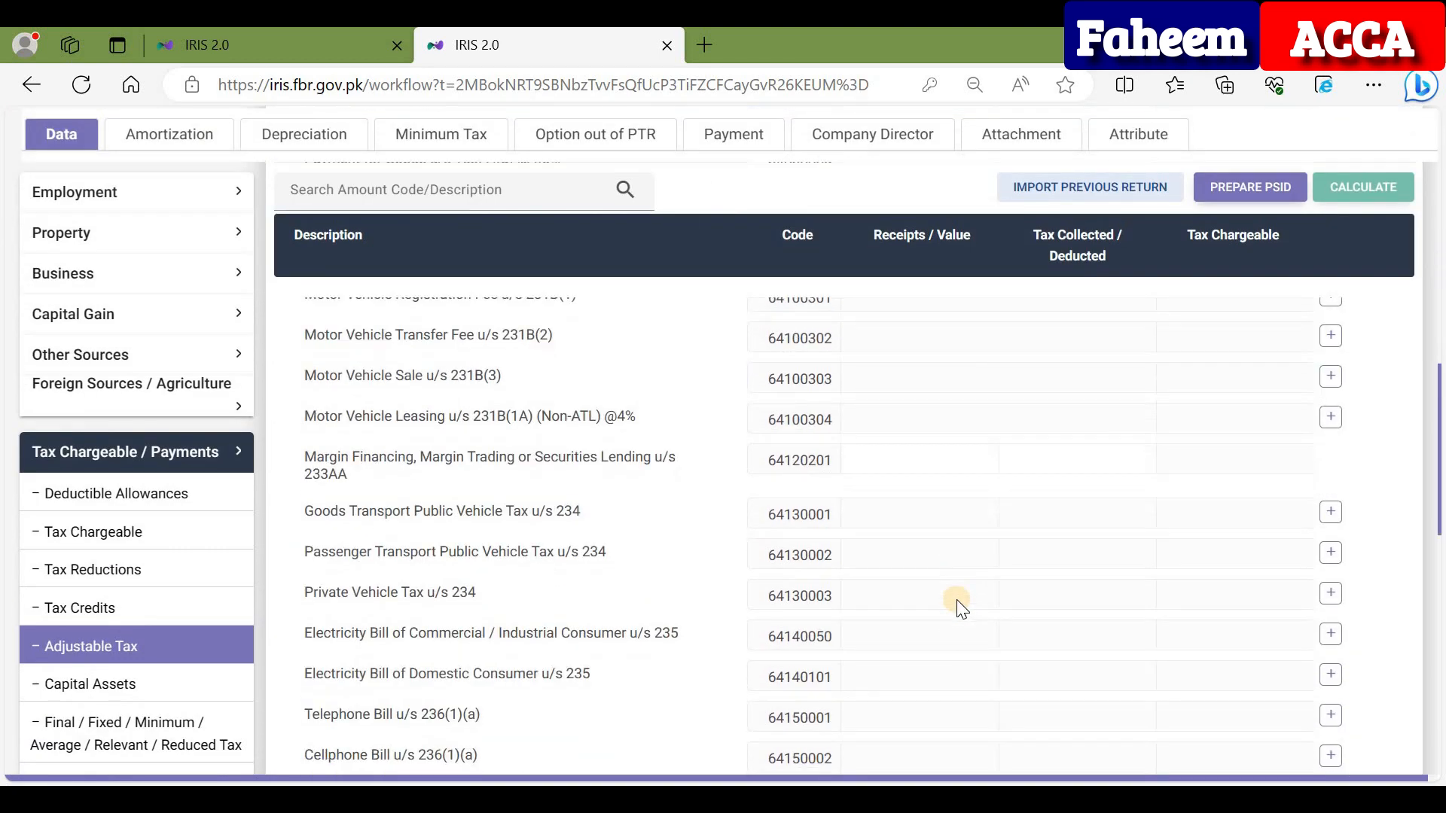
{"action": "left_click", "coordinate": [952, 617]}
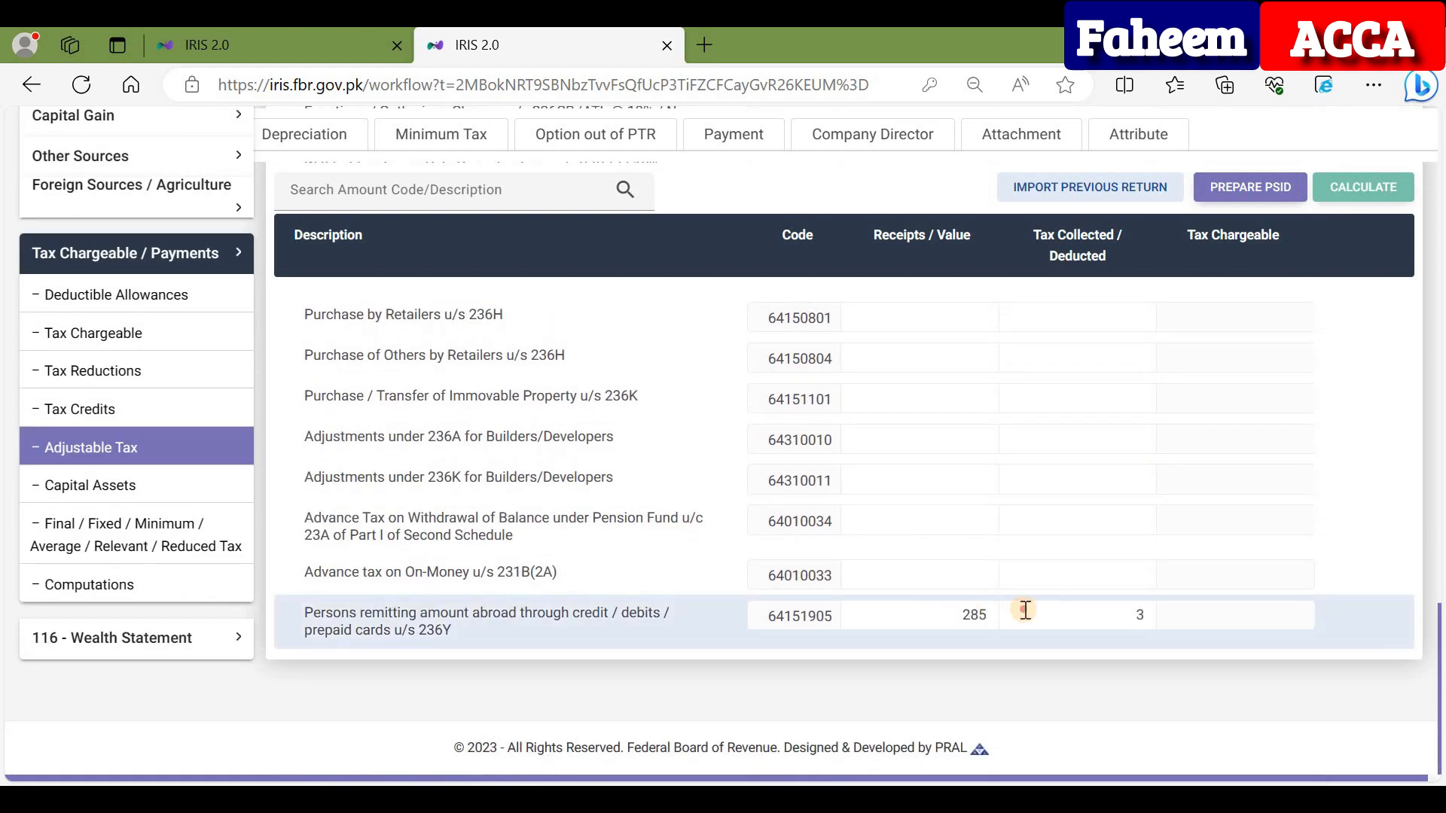
{"action": "key", "text": "BackSpace"}
{"action": "left_click", "coordinate": [1144, 614]}
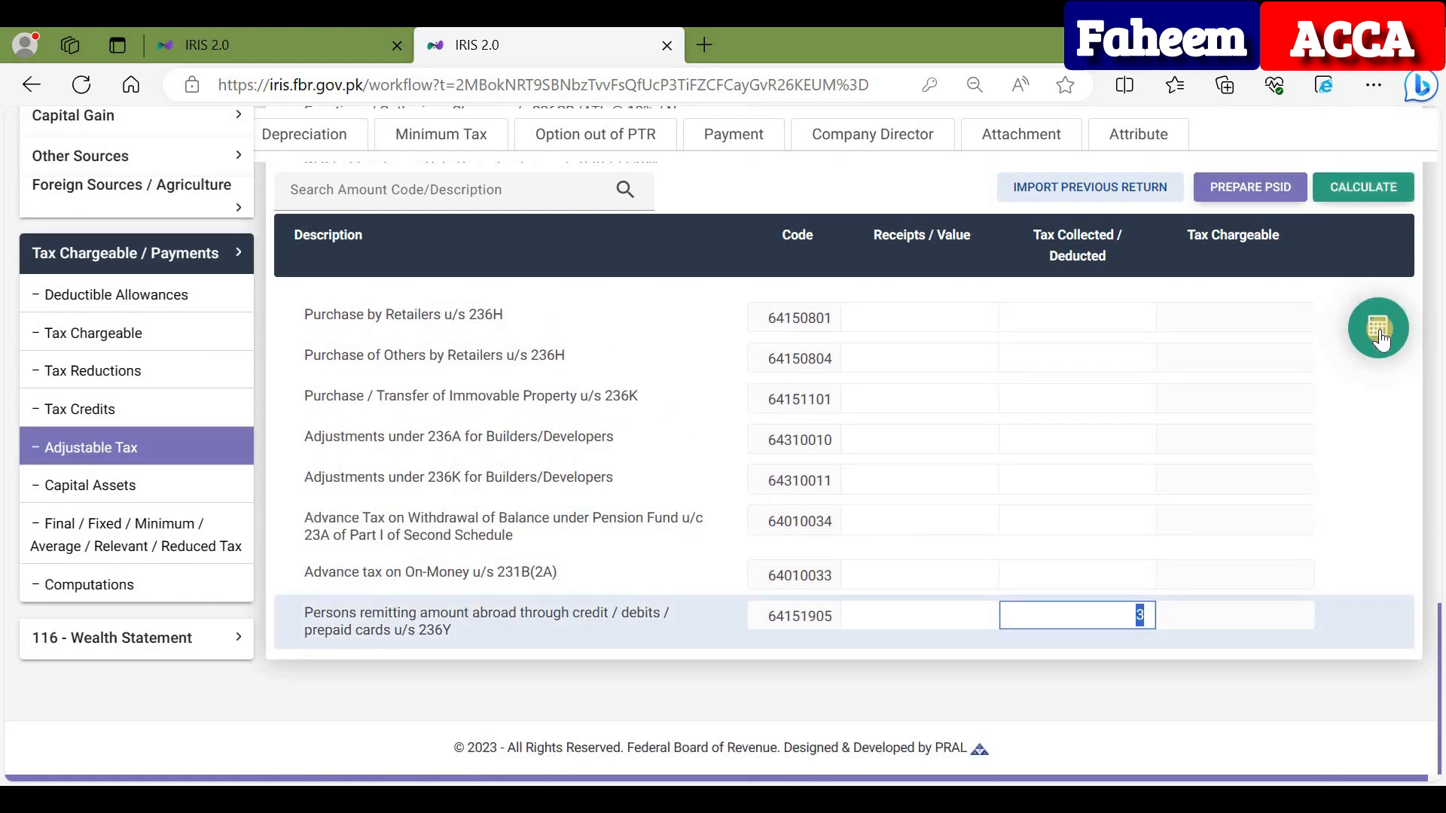
{"action": "key", "text": "BackSpace"}
{"action": "left_click", "coordinate": [1377, 333]}
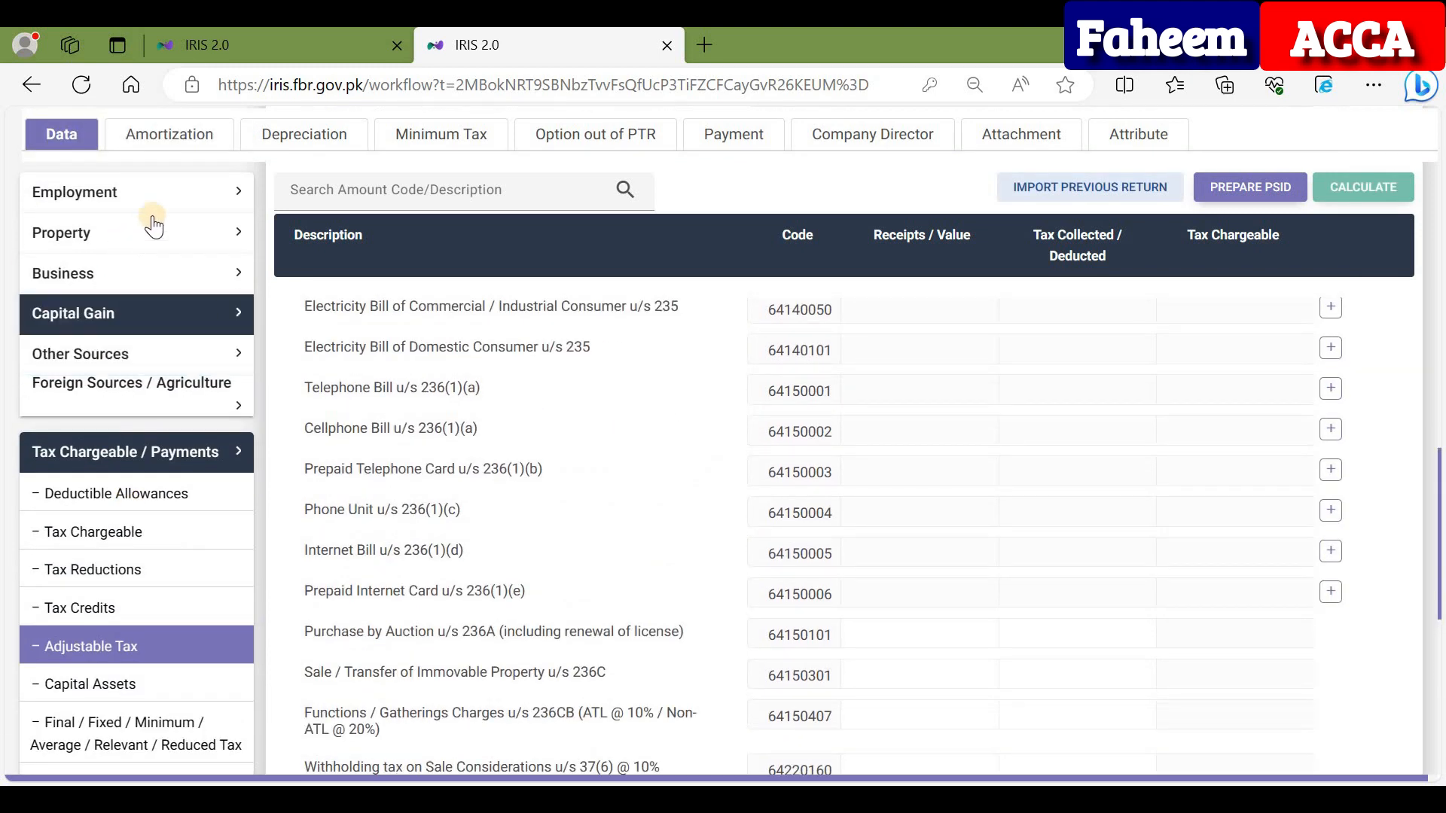
- Set the total amount of Pay, Wages or Other Remuneration under Salary to 700,000 and recalculate the return
{"action": "left_click", "coordinate": [173, 198]}
{"action": "left_click", "coordinate": [103, 237]}
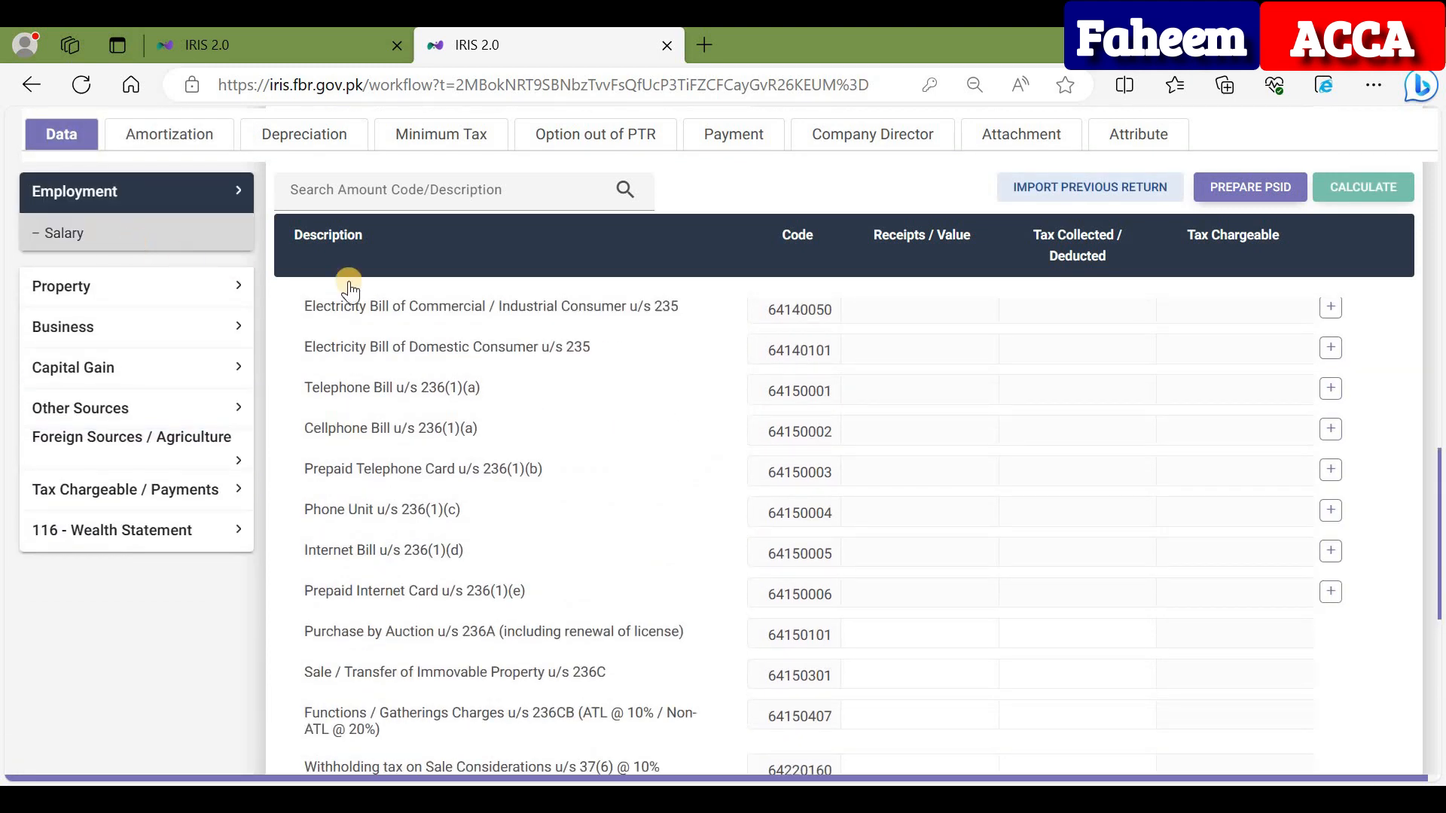
{"action": "left_click", "coordinate": [920, 562]}
{"action": "type", "text": "700,000"}
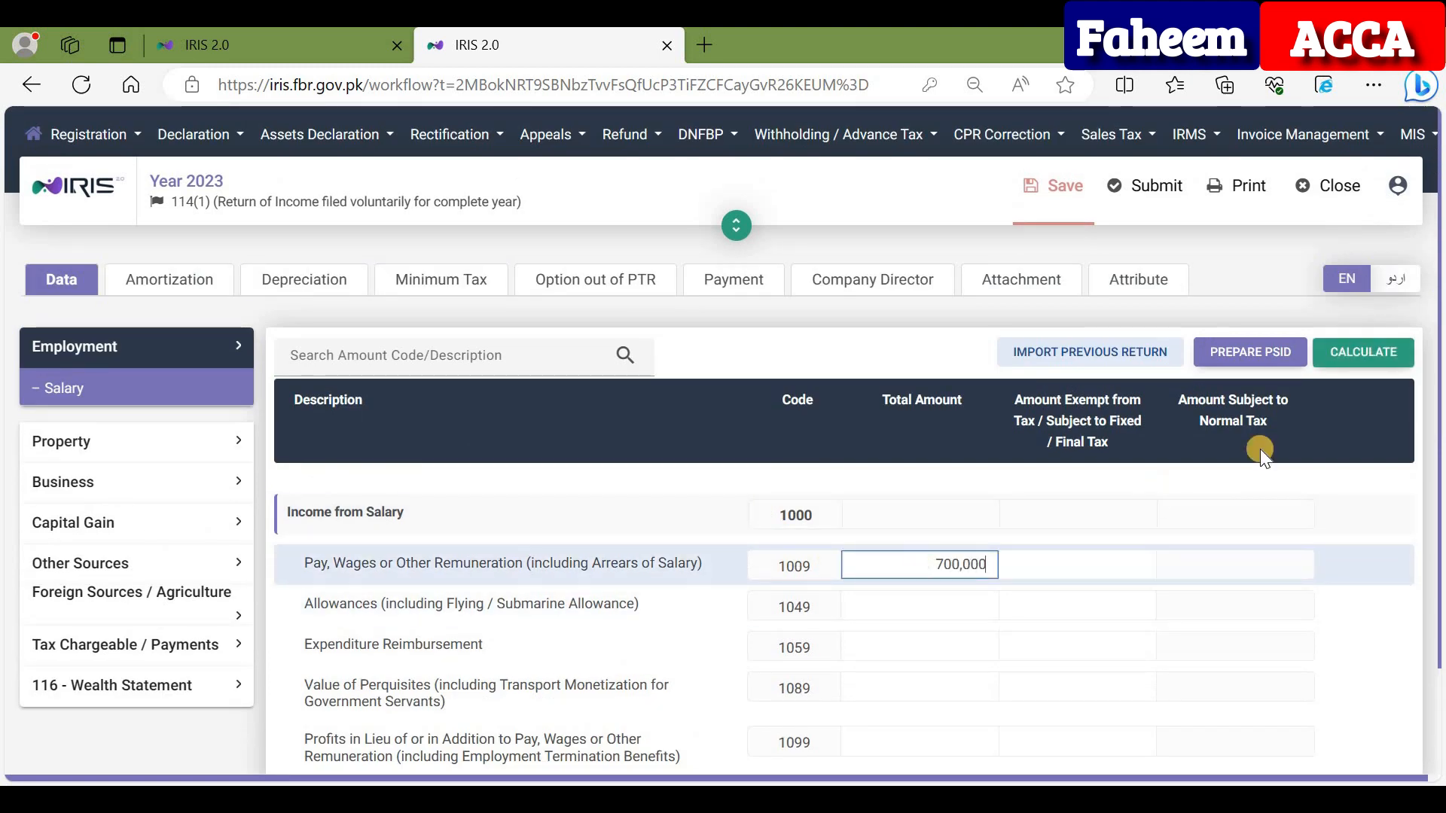
{"action": "left_click", "coordinate": [1365, 353]}
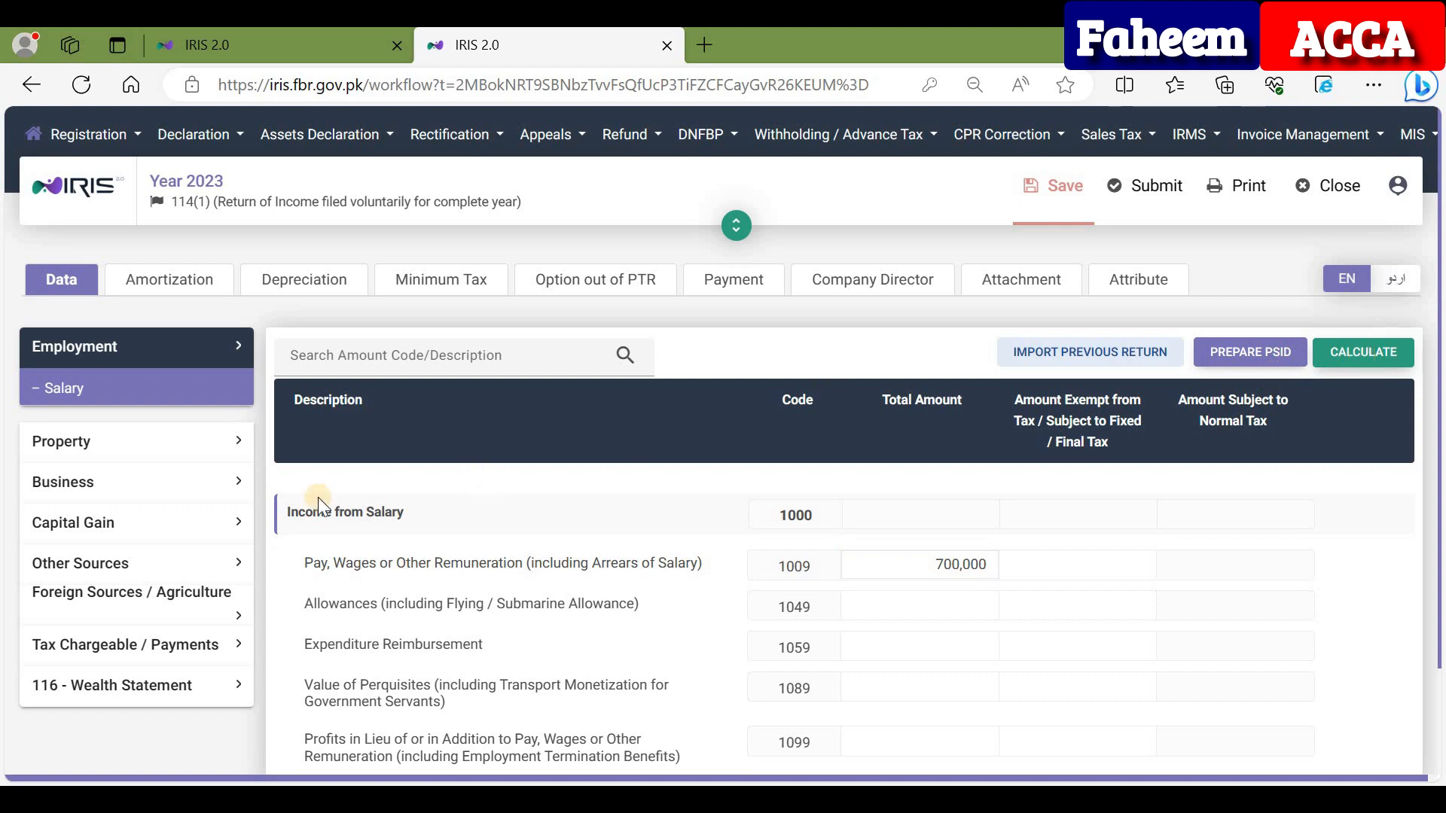
- Enter the workbook's total refundable tax of 3,918 as Refund Adjustment of Other Year(s) against Demand of this Year under Computations, and recalculate
{"action": "left_click", "coordinate": [146, 657]}
{"action": "scroll", "coordinate": [120, 678], "scroll_direction": "down", "scroll_amount": 3}
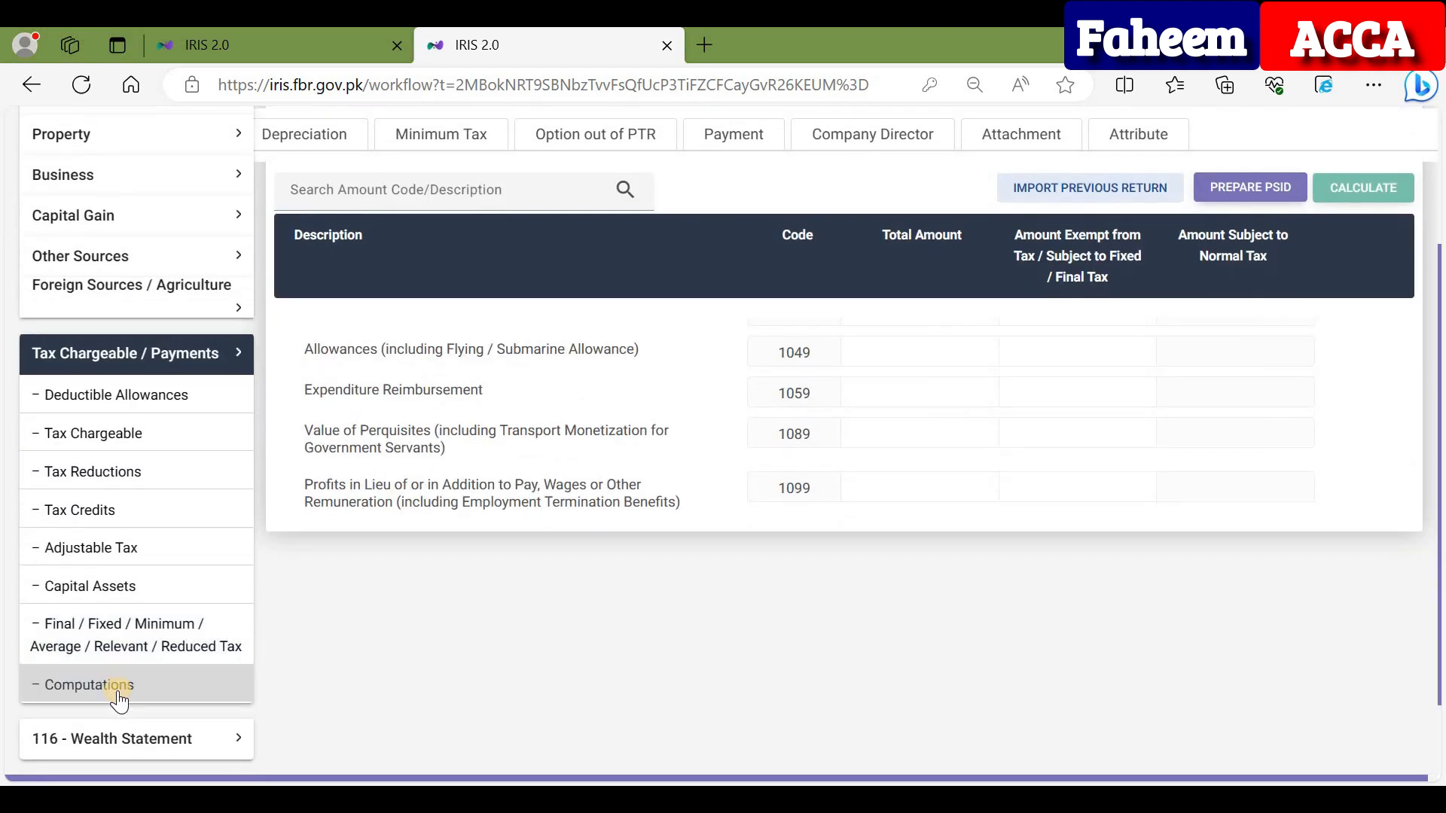
{"action": "left_click", "coordinate": [188, 687]}
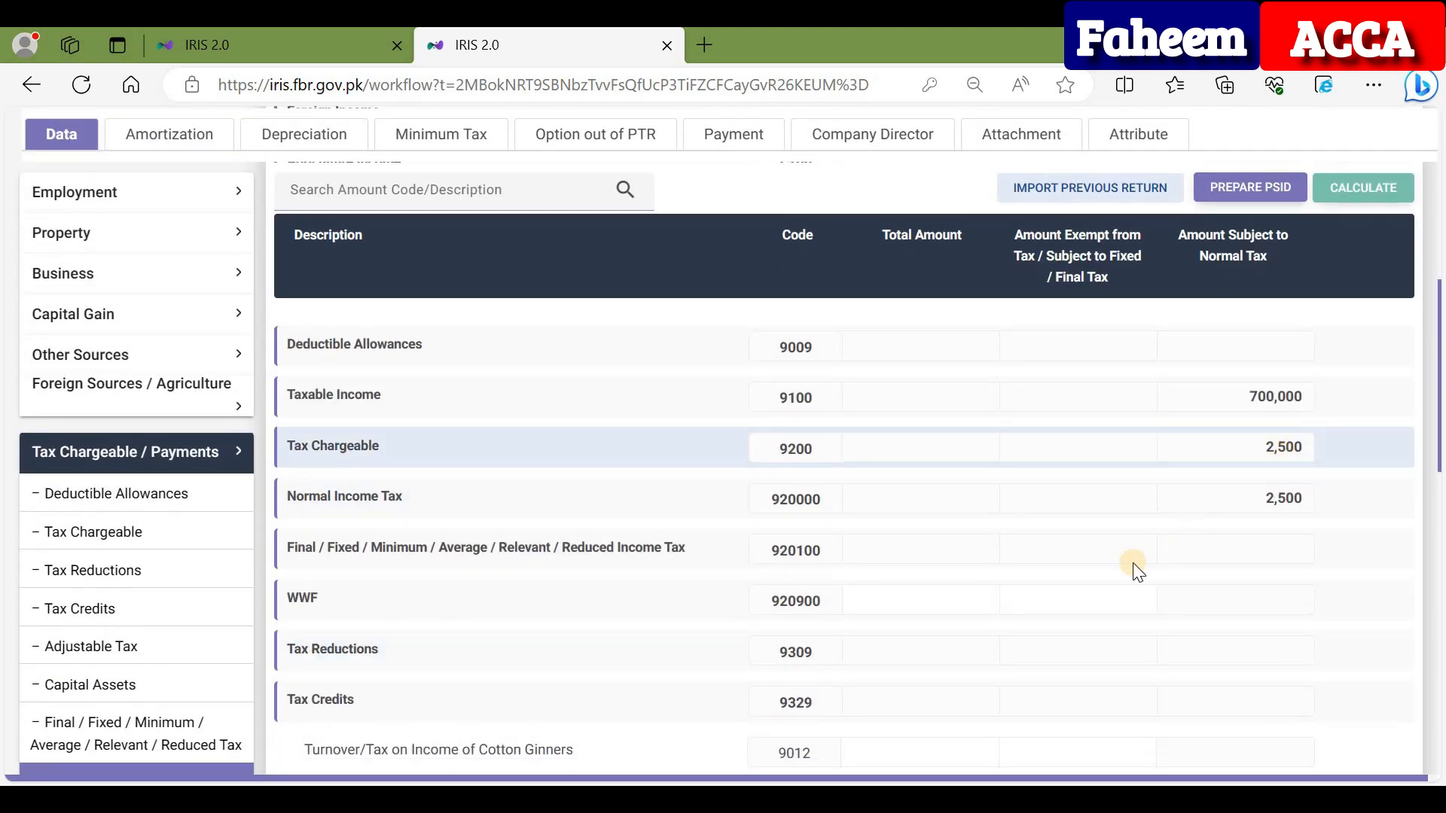
{"action": "scroll", "coordinate": [1127, 574], "scroll_direction": "down", "scroll_amount": 3}
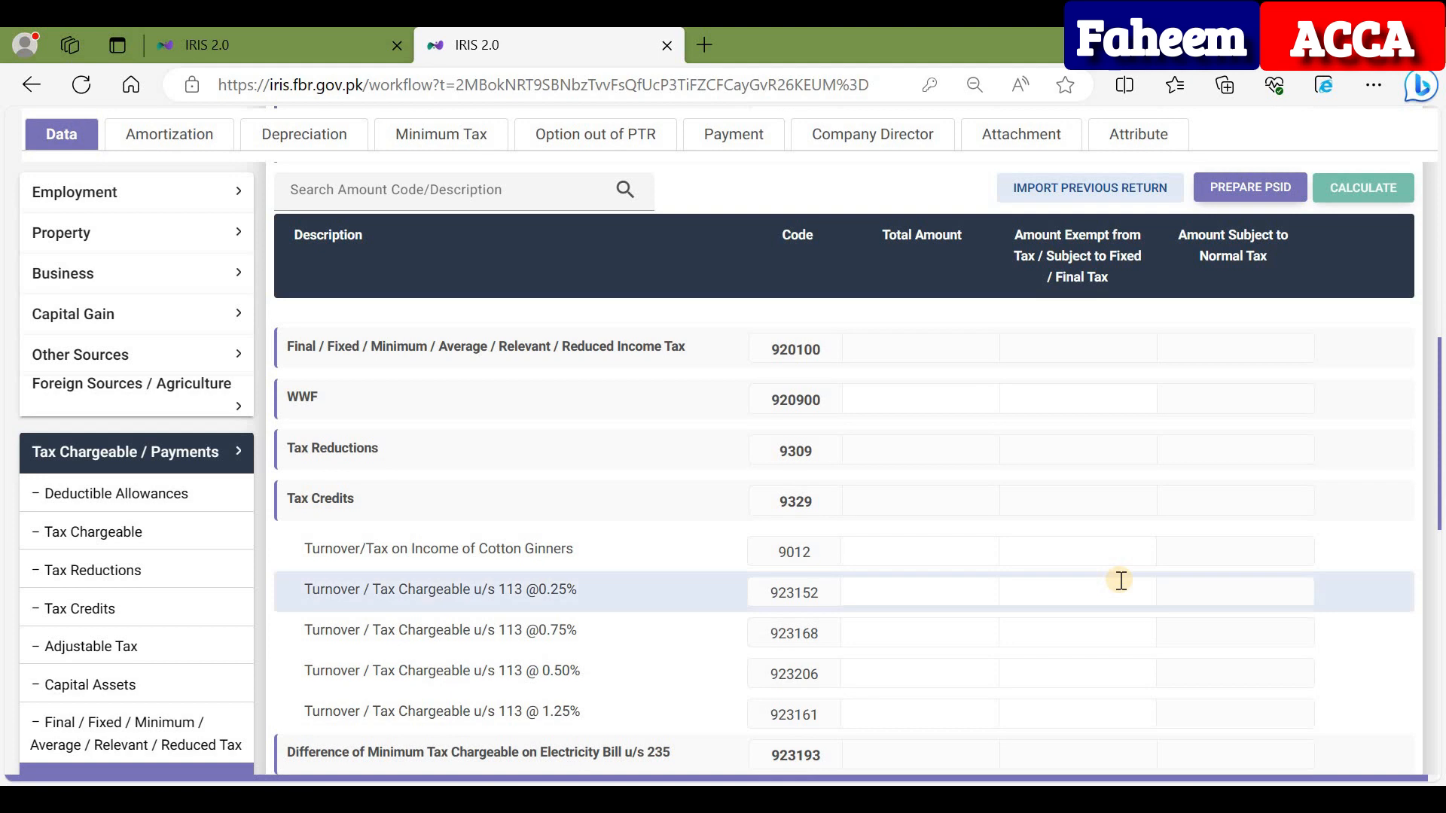
{"action": "scroll", "coordinate": [1121, 580], "scroll_direction": "down", "scroll_amount": 6}
{"action": "scroll", "coordinate": [1120, 580], "scroll_direction": "down", "scroll_amount": 3}
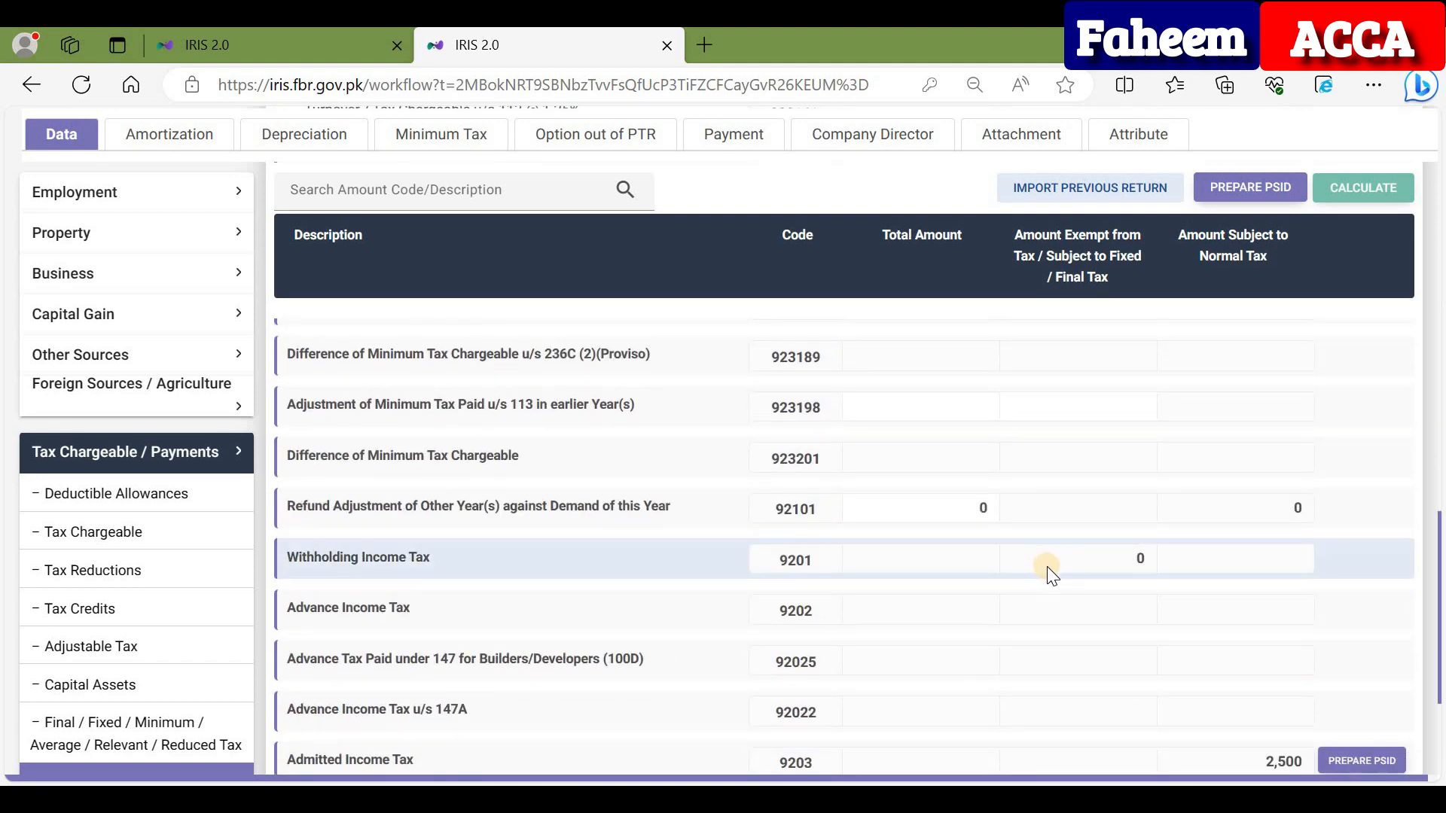
{"action": "key", "text": "alt+Tab"}
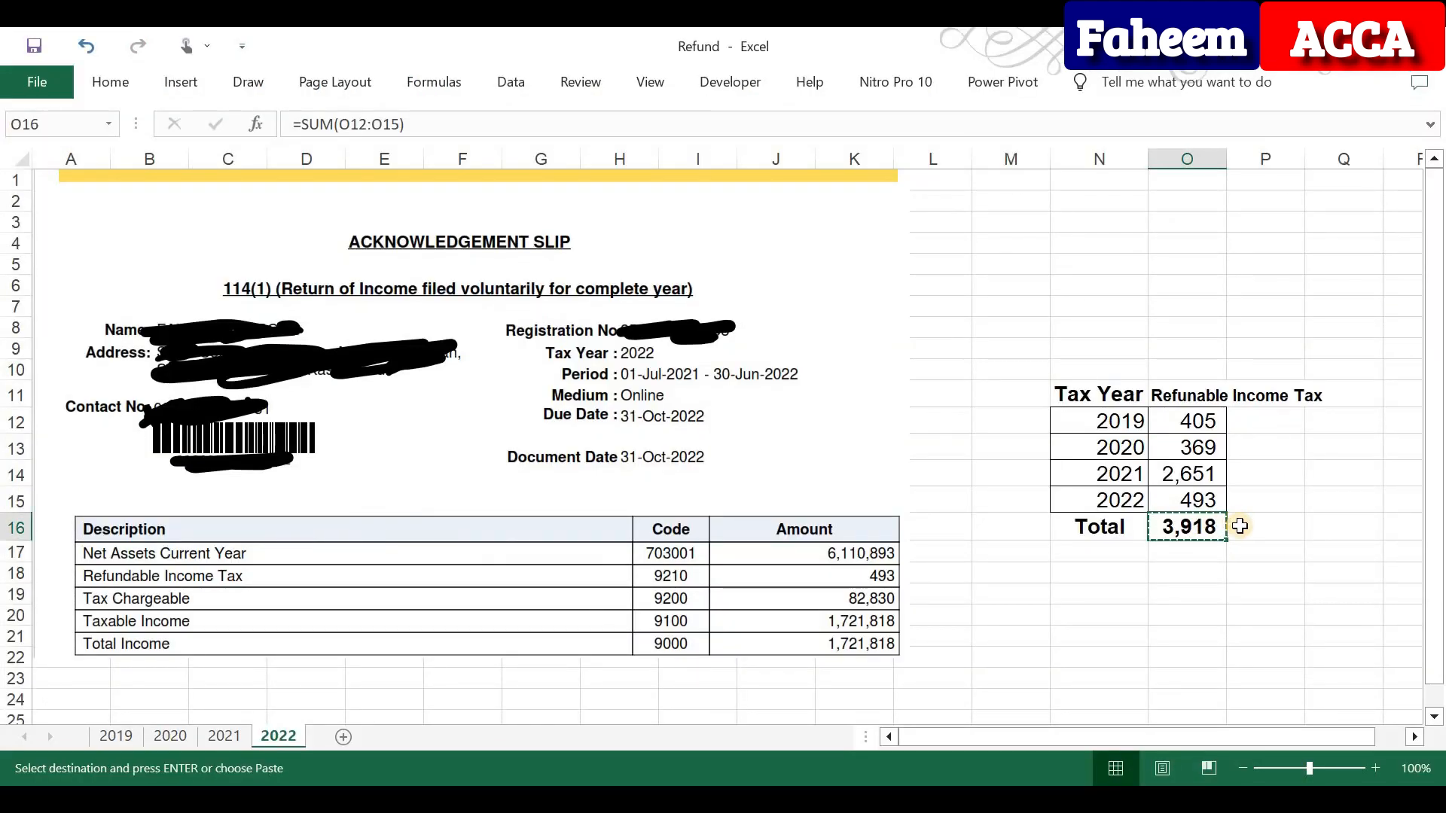
{"action": "key", "text": "alt+Tab"}
{"action": "left_click", "coordinate": [955, 509]}
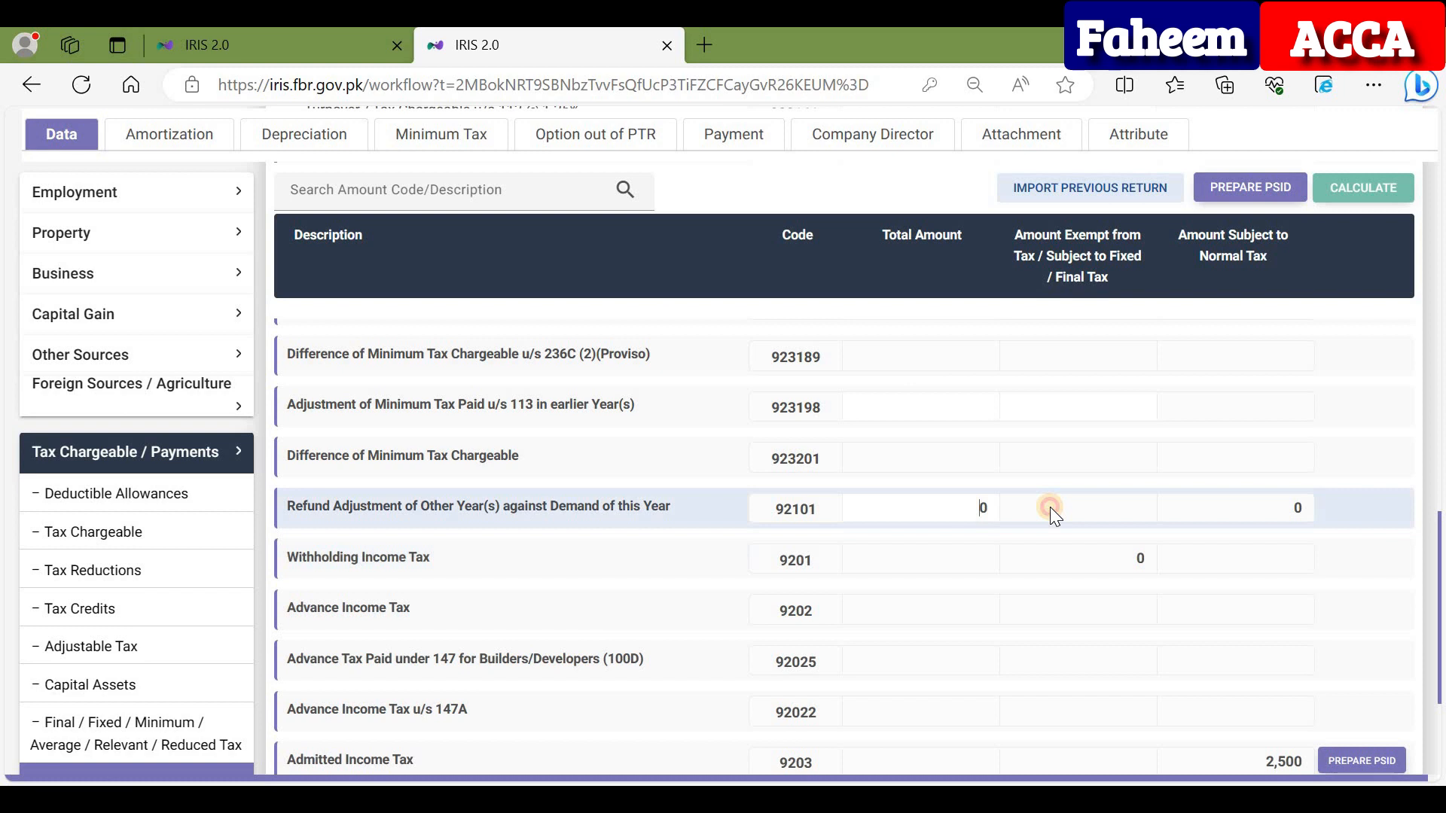
{"action": "type", "text": "3,918"}
{"action": "left_click", "coordinate": [1399, 333]}
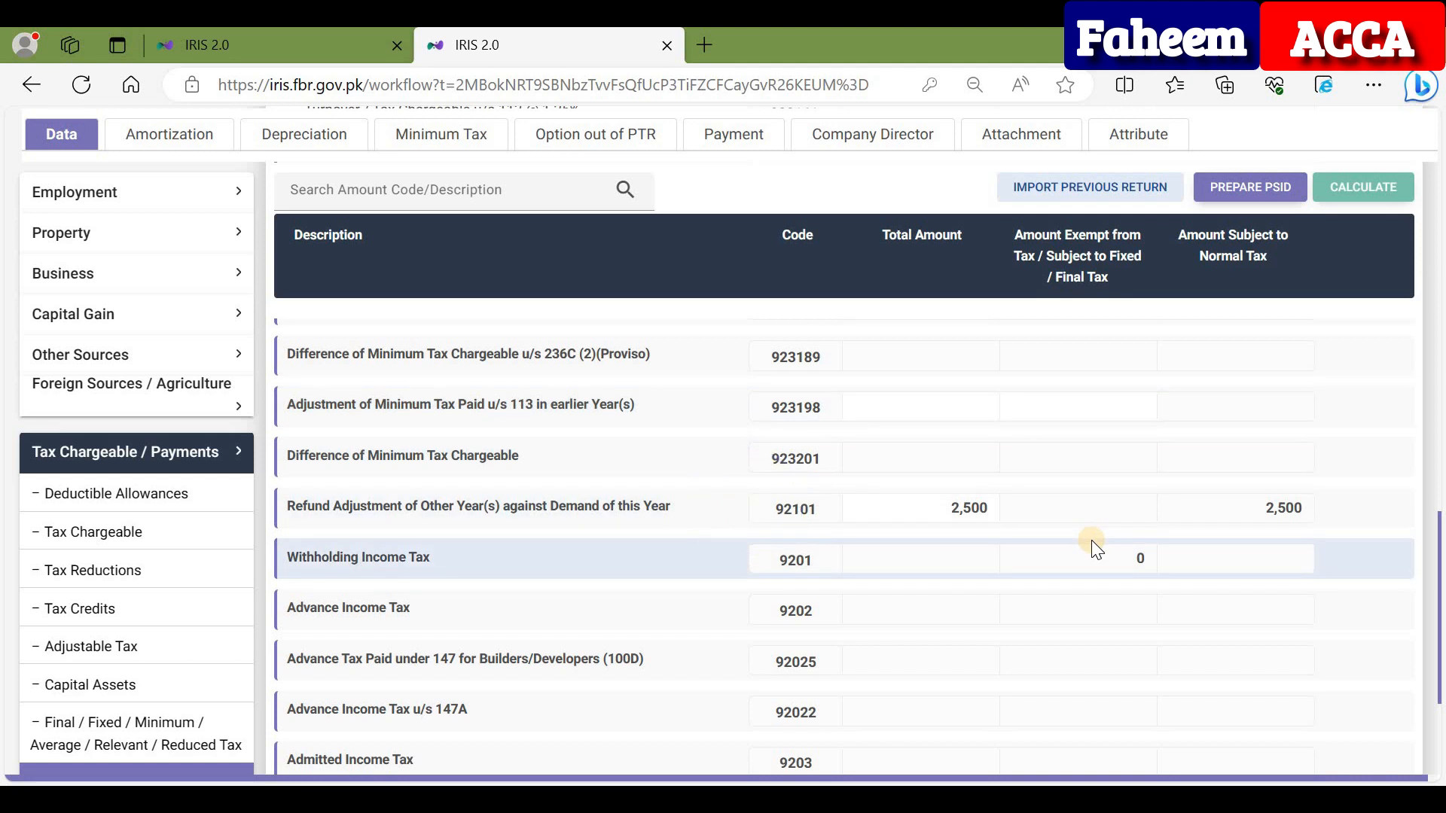
- Switch to the Refund workbook in Excel and enter -2500 in cell O18, below the refundable tax total
{"action": "key", "text": "alt+Tab"}
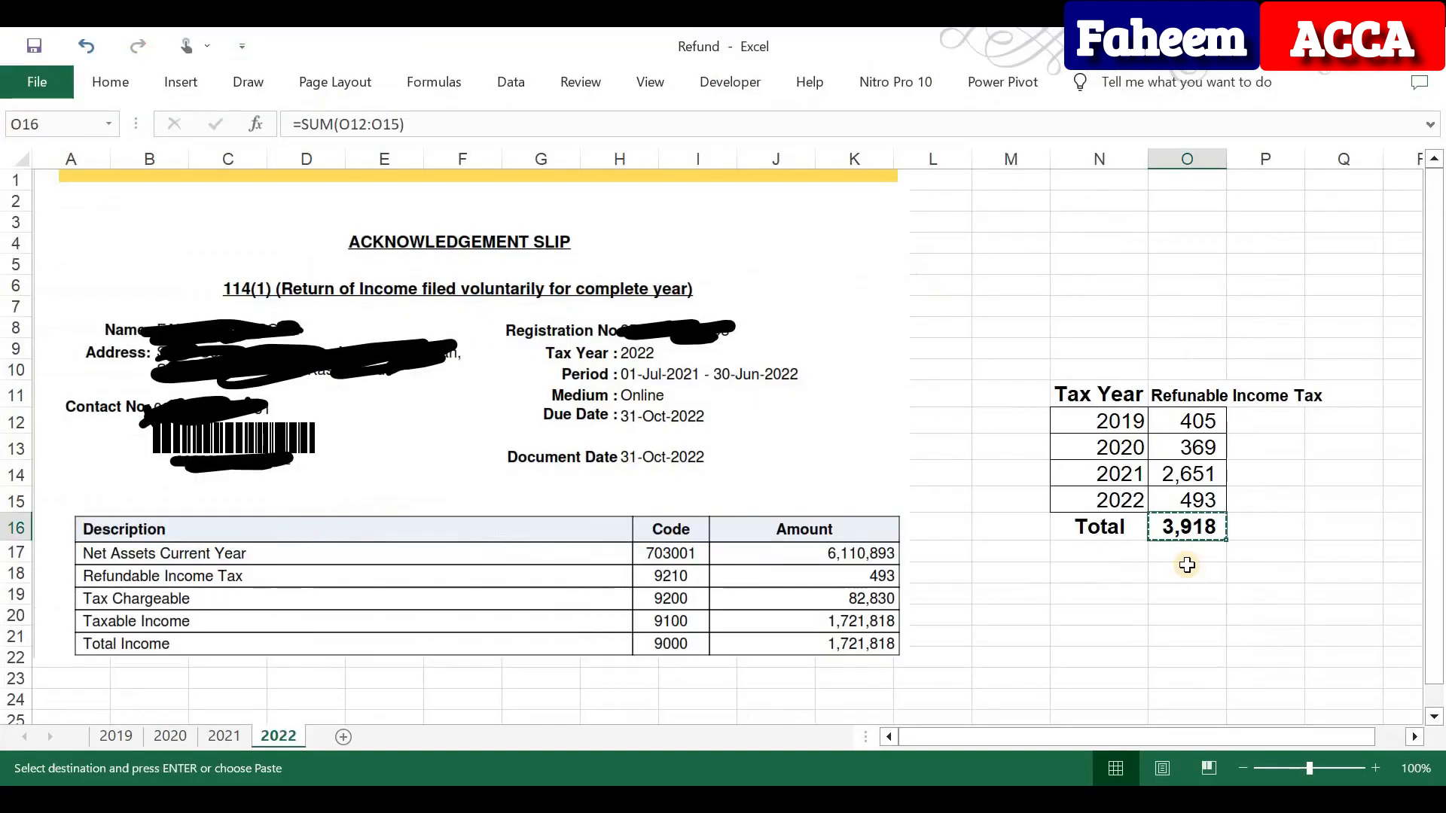
{"action": "left_click", "coordinate": [1188, 573]}
{"action": "key", "text": "Escape"}
{"action": "type", "text": "=-25000"}
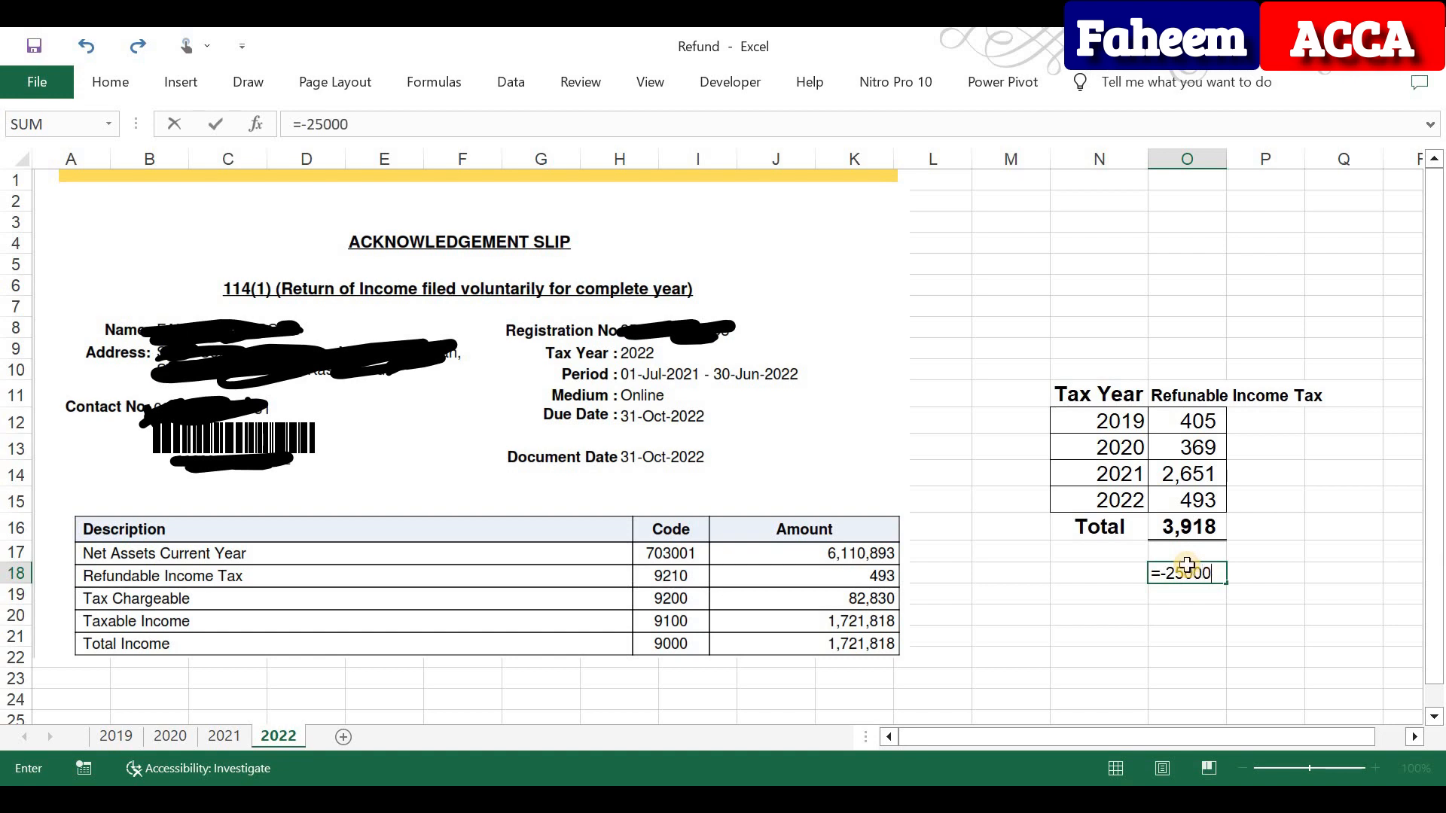
{"action": "key", "text": "Return"}
{"action": "double_click", "coordinate": [1188, 566]}
{"action": "key", "text": "BackSpace"}
{"action": "key", "text": "Return"}
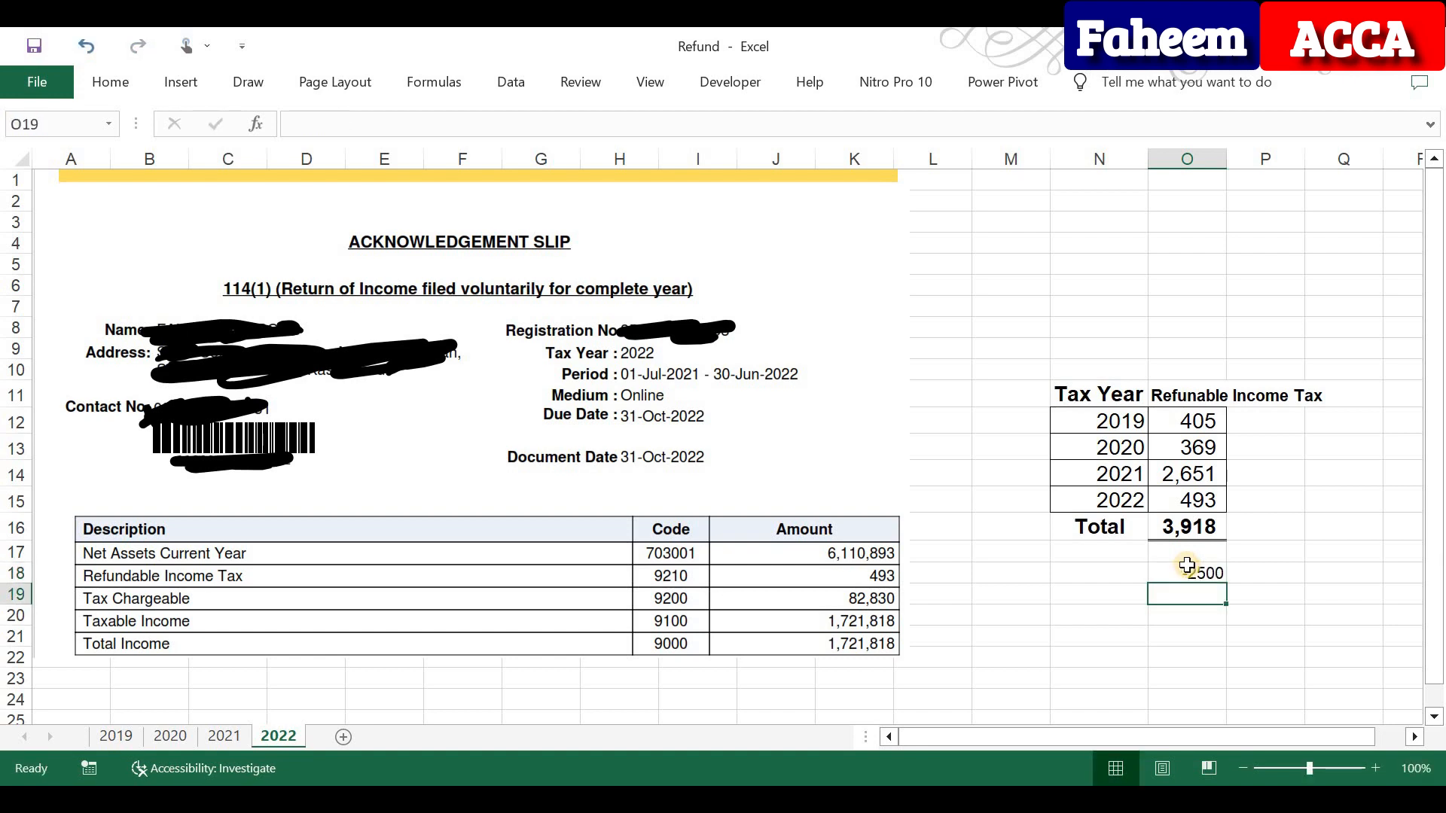
- Calculate the remaining refundable tax in cell O19 with the formula =O16+O18
{"action": "key", "text": "Up"}
{"action": "key", "text": "Up"}
{"action": "key", "text": "Up"}
{"action": "key", "text": "Down"}
{"action": "key", "text": "Down"}
{"action": "key", "text": "Down"}
{"action": "type", "text": "="}
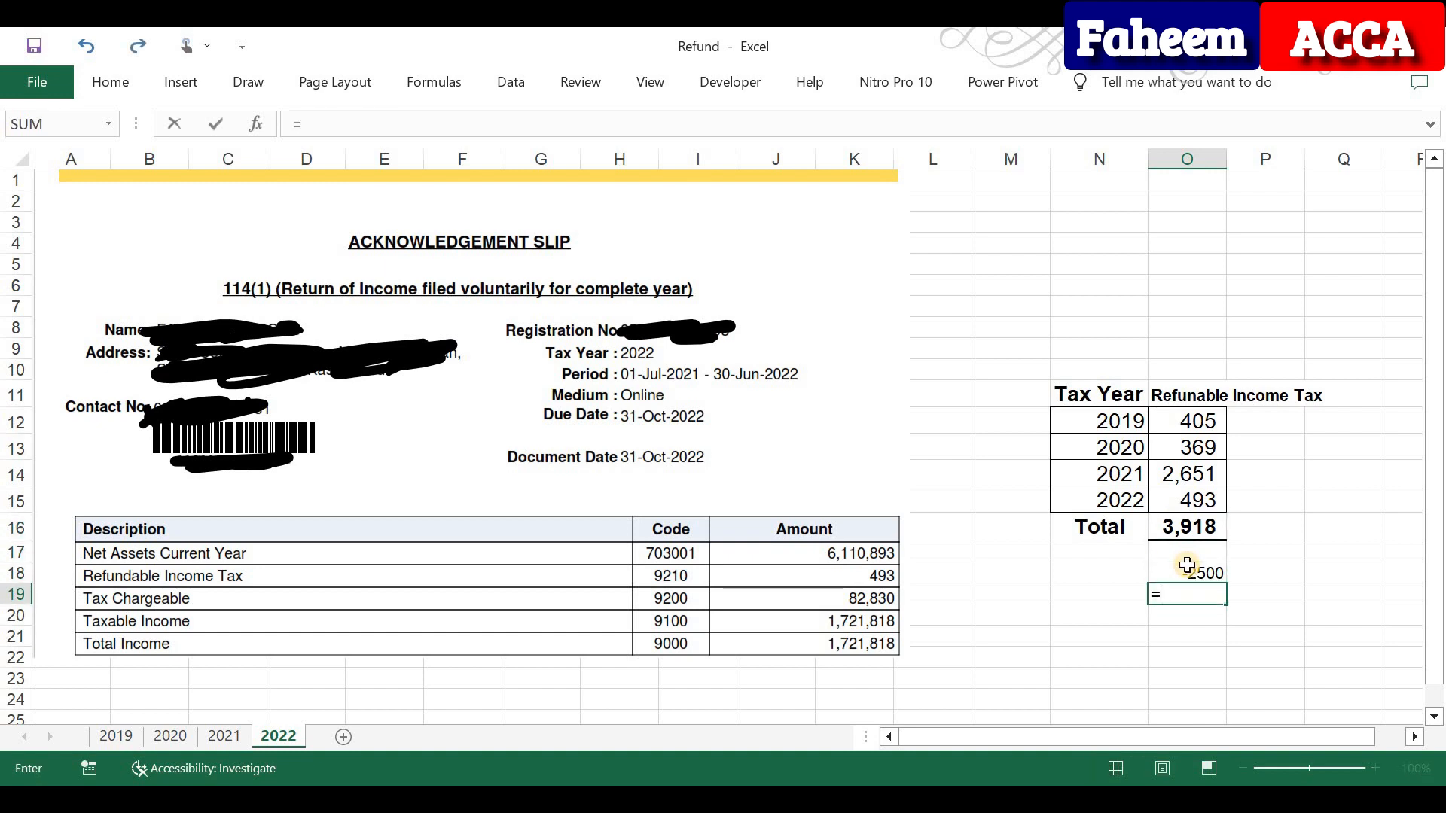
{"action": "key", "text": "Up"}
{"action": "key", "text": "Up"}
{"action": "key", "text": "Up"}
{"action": "type", "text": "+"}
{"action": "key", "text": "Up"}
{"action": "key", "text": "Return"}
{"action": "key", "text": "Up"}
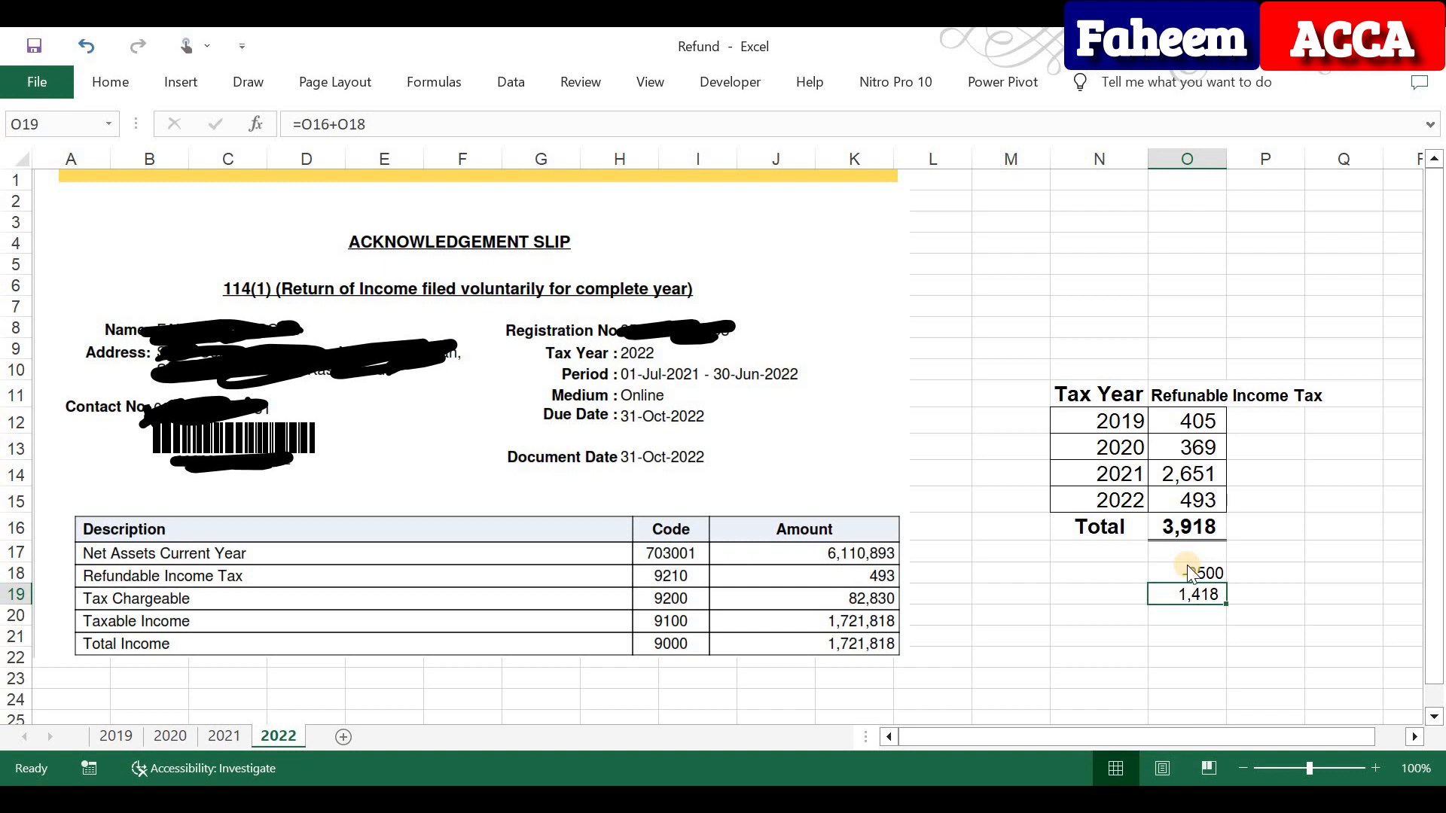
- Switch back to IRIS, set the Refund Adjustment of Other Year(s) to 1,000, recalculate, and check the Admitted Income Tax
{"action": "key", "text": "alt+Tab"}
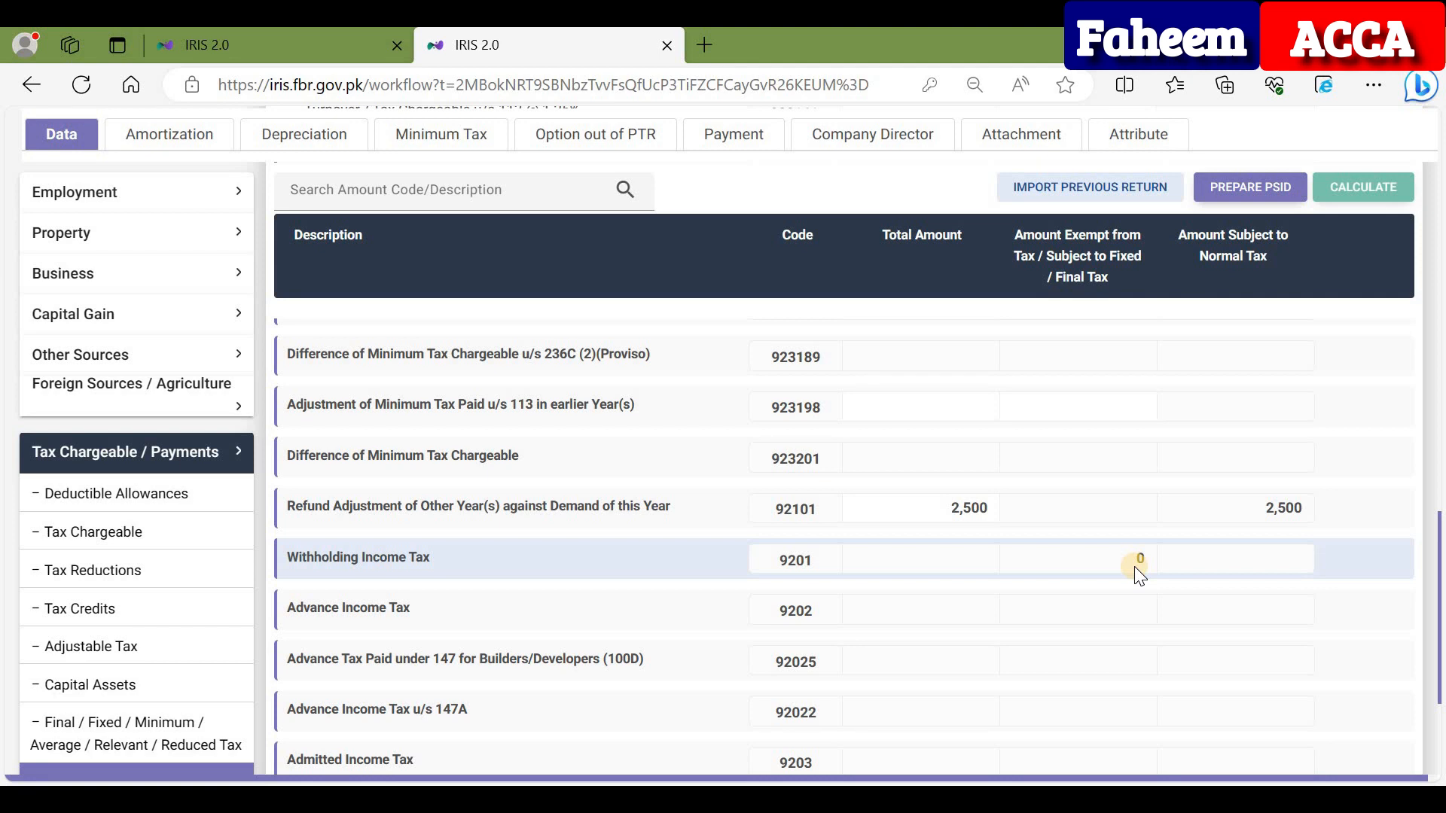
{"action": "scroll", "coordinate": [1139, 576], "scroll_direction": "up", "scroll_amount": 13}
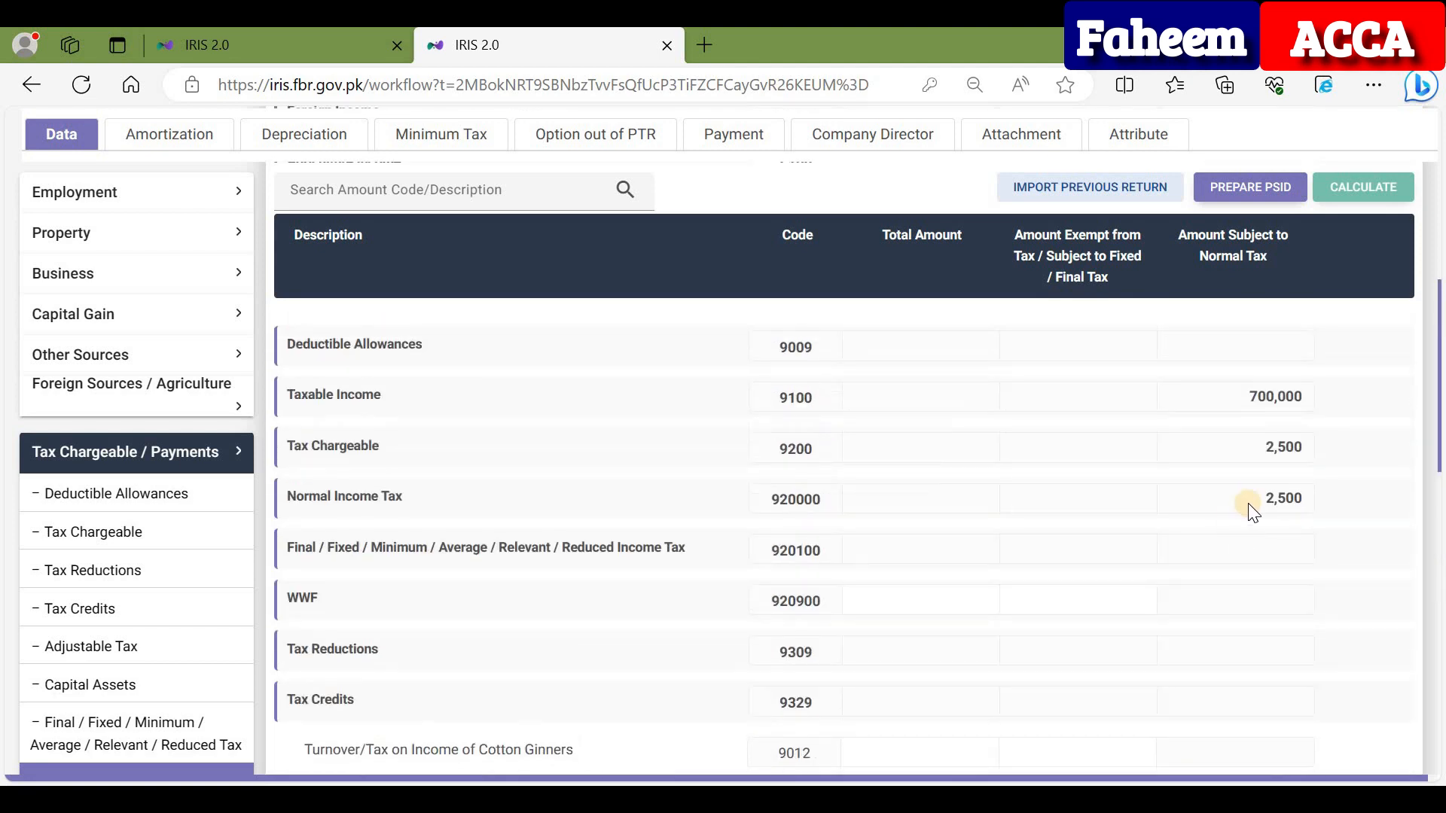
{"action": "scroll", "coordinate": [1253, 504], "scroll_direction": "down", "scroll_amount": 12}
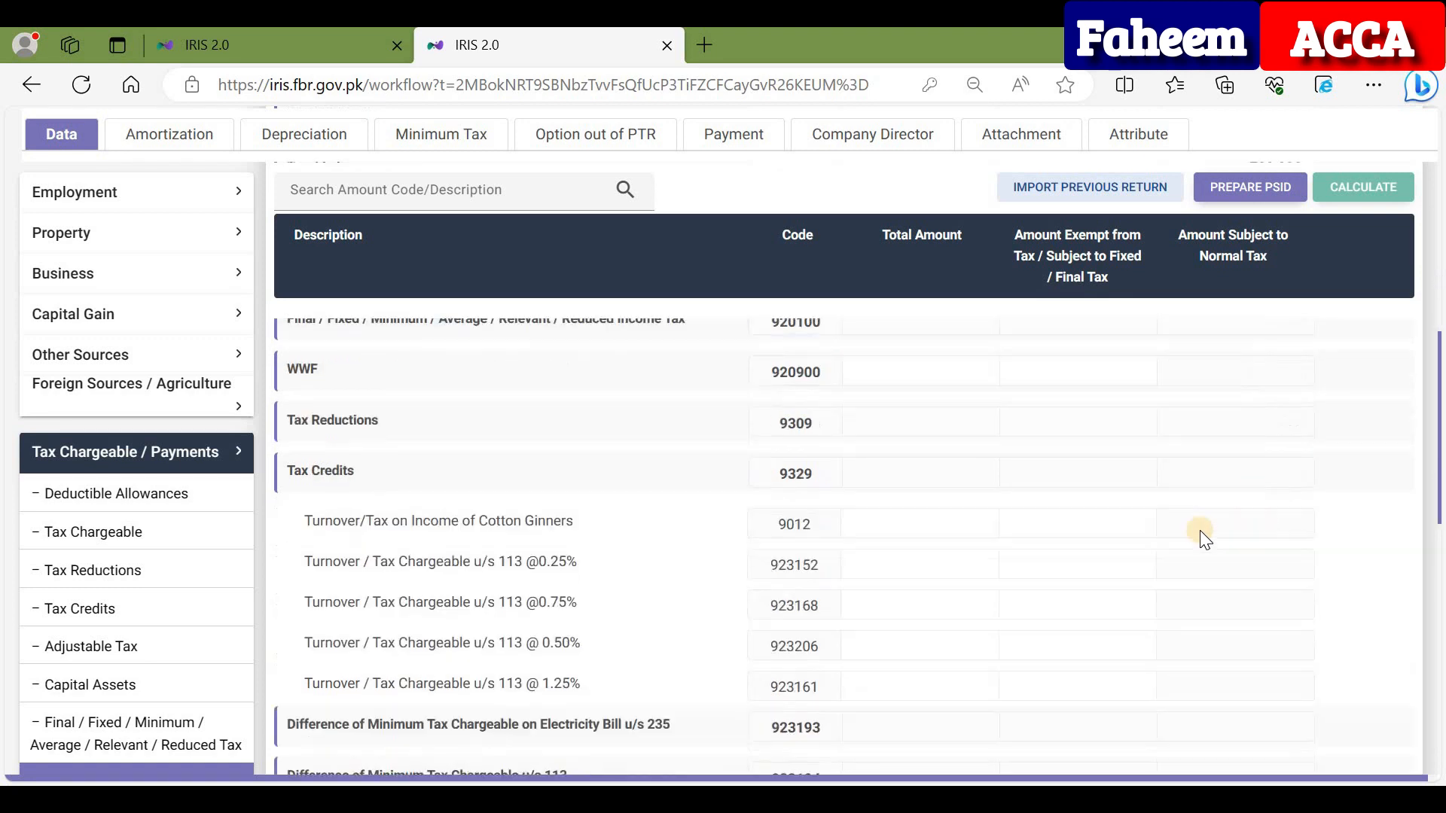
{"action": "scroll", "coordinate": [1127, 581], "scroll_direction": "down", "scroll_amount": 4}
{"action": "scroll", "coordinate": [1165, 581], "scroll_direction": "up", "scroll_amount": 6}
{"action": "left_click", "coordinate": [925, 664]}
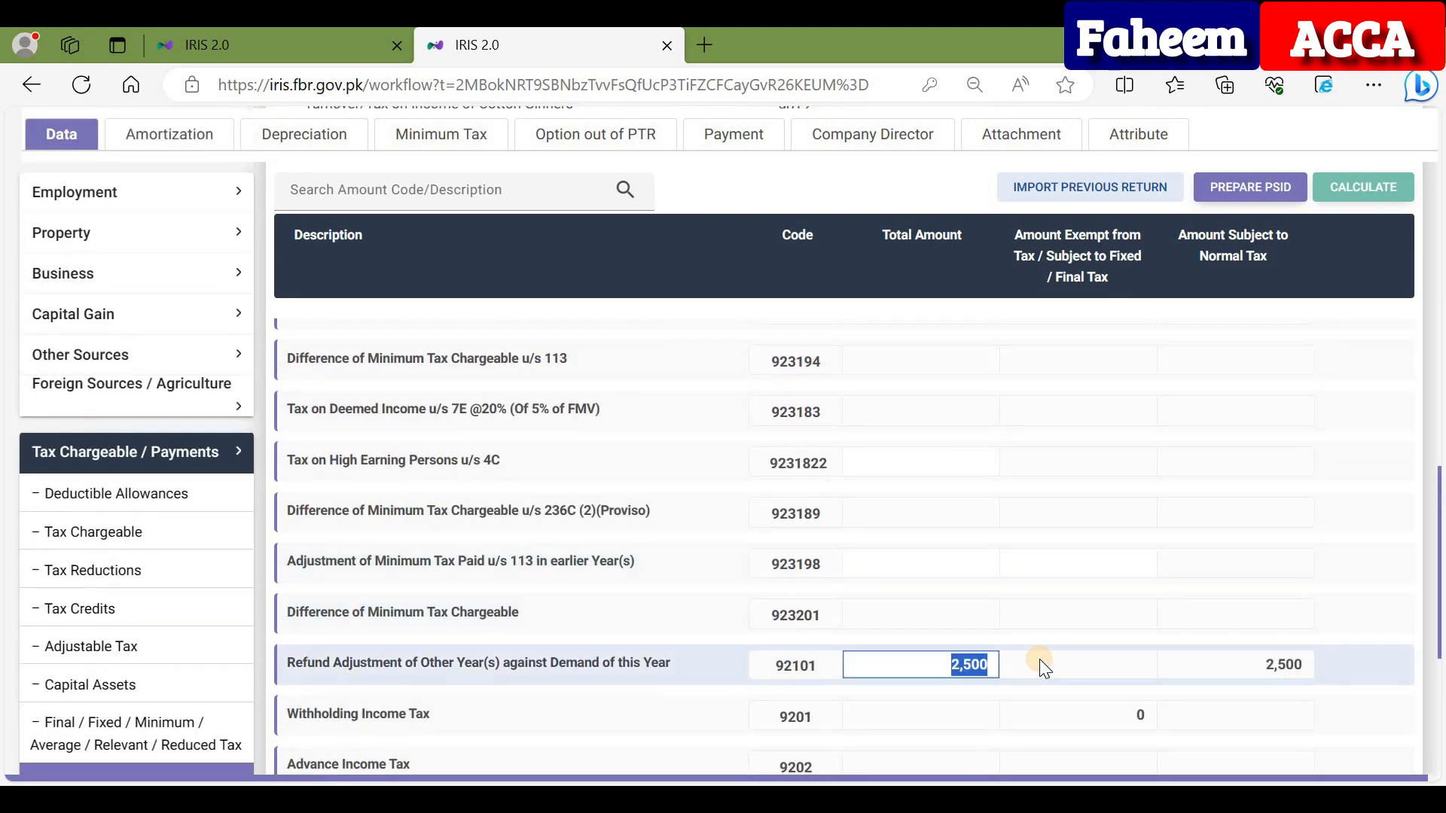
{"action": "type", "text": "1000"}
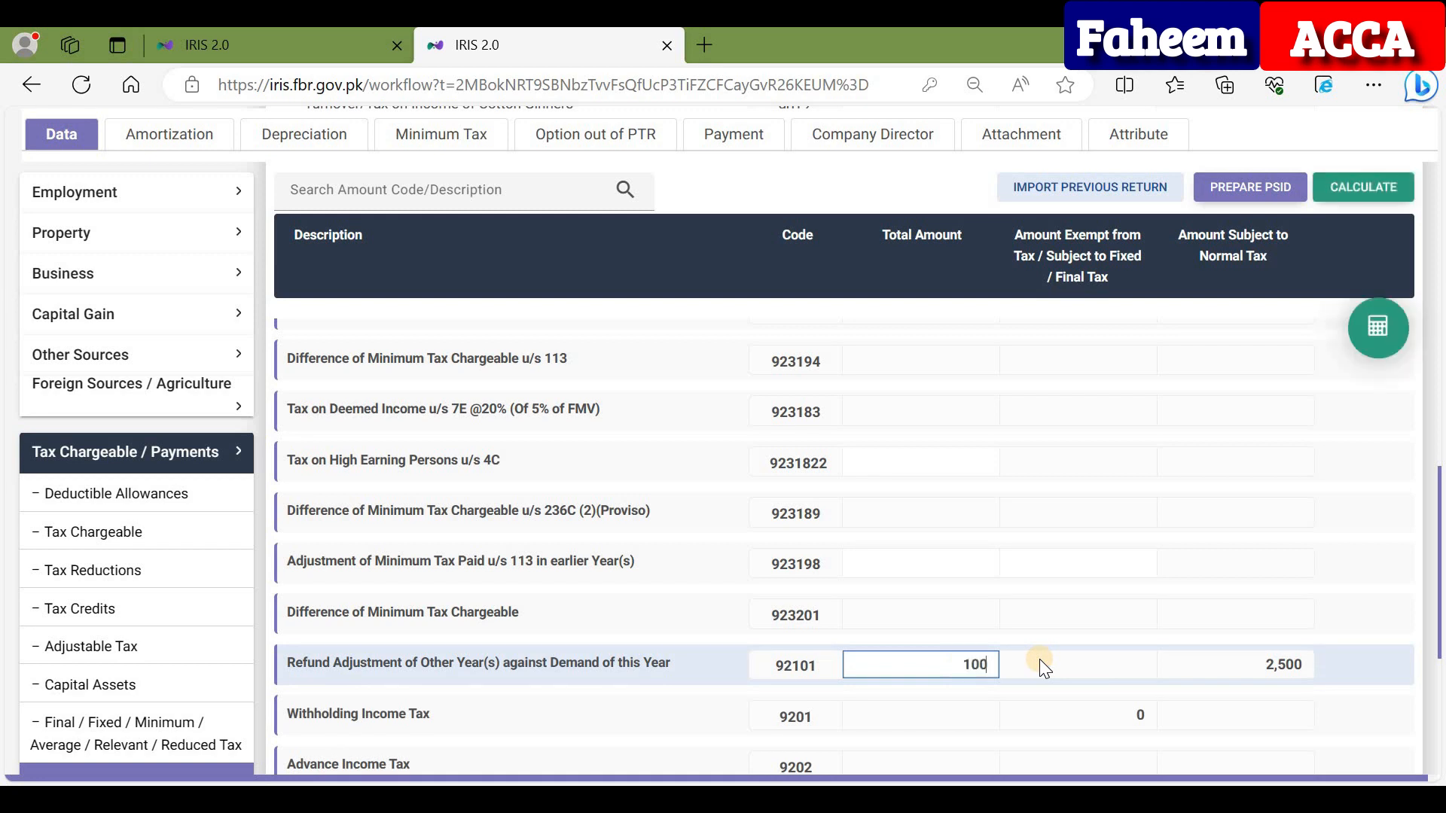
{"action": "left_click", "coordinate": [1371, 343]}
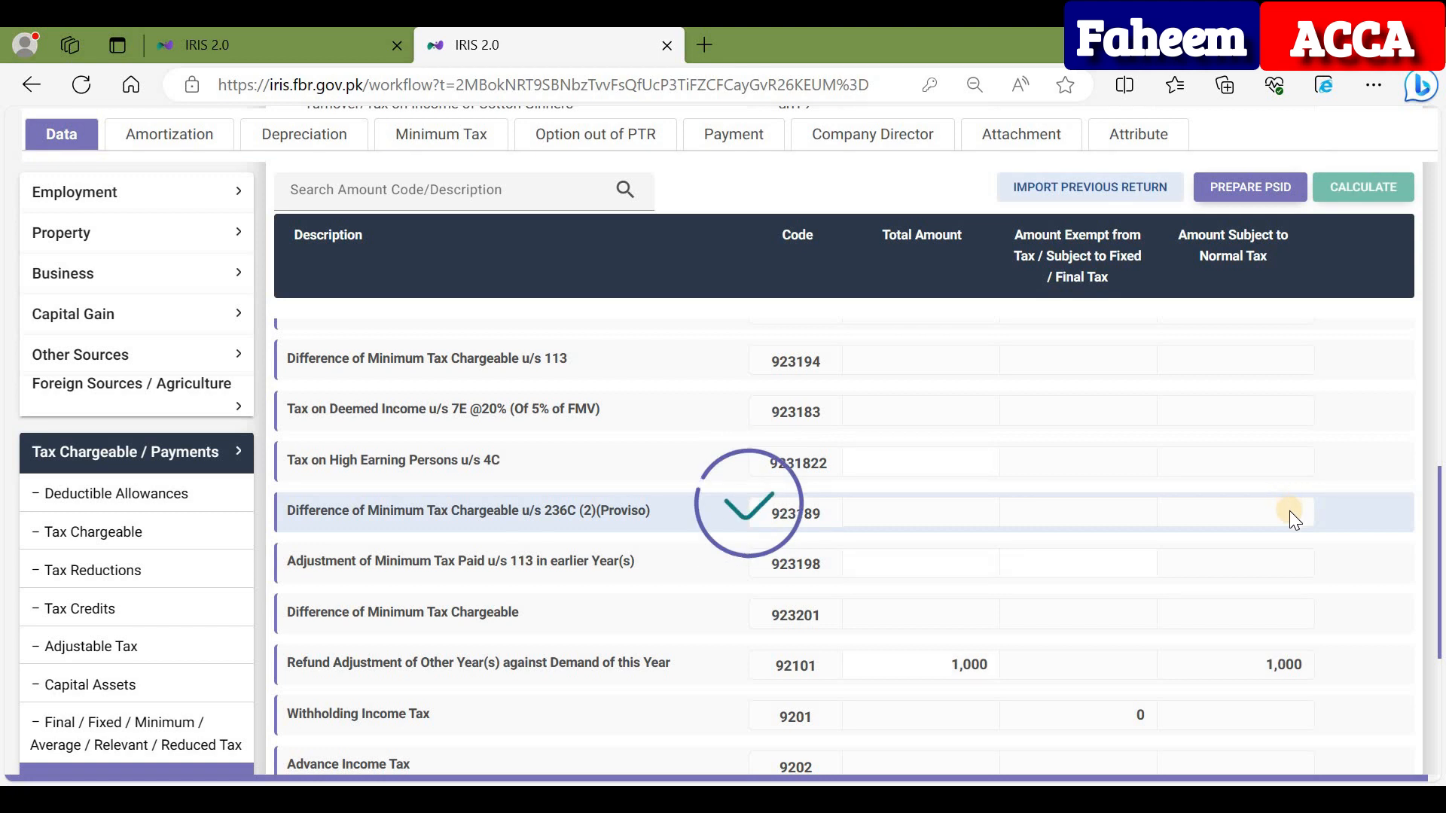
{"action": "scroll", "coordinate": [1289, 510], "scroll_direction": "down", "scroll_amount": 5}
{"action": "scroll", "coordinate": [1280, 565], "scroll_direction": "up", "scroll_amount": 5}
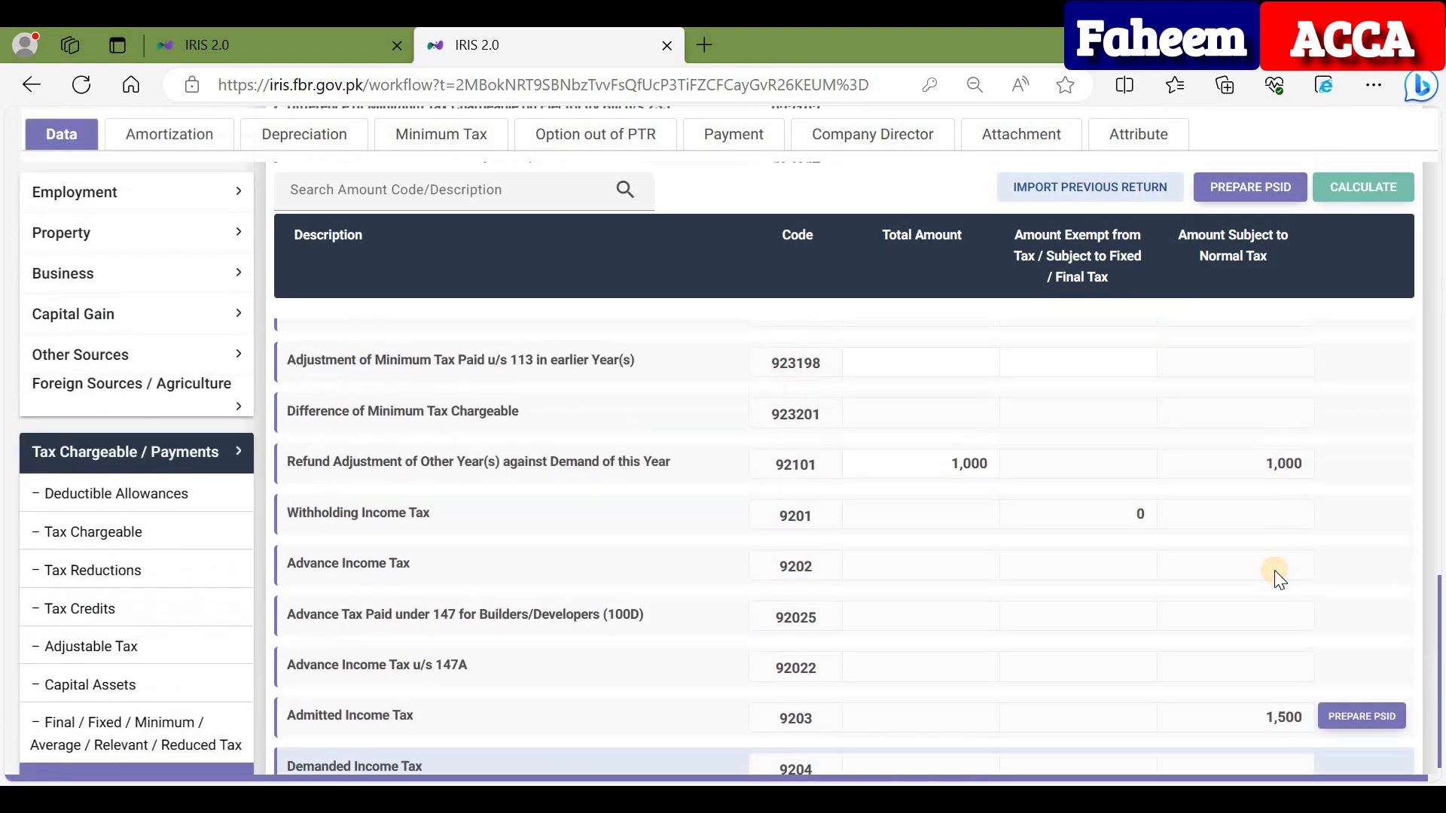
- Review the Adjustable Tax entries in IRIS alongside the workbook's refundable income tax amounts for tax years 2019 to 2022
{"action": "key", "text": "alt+Tab"}
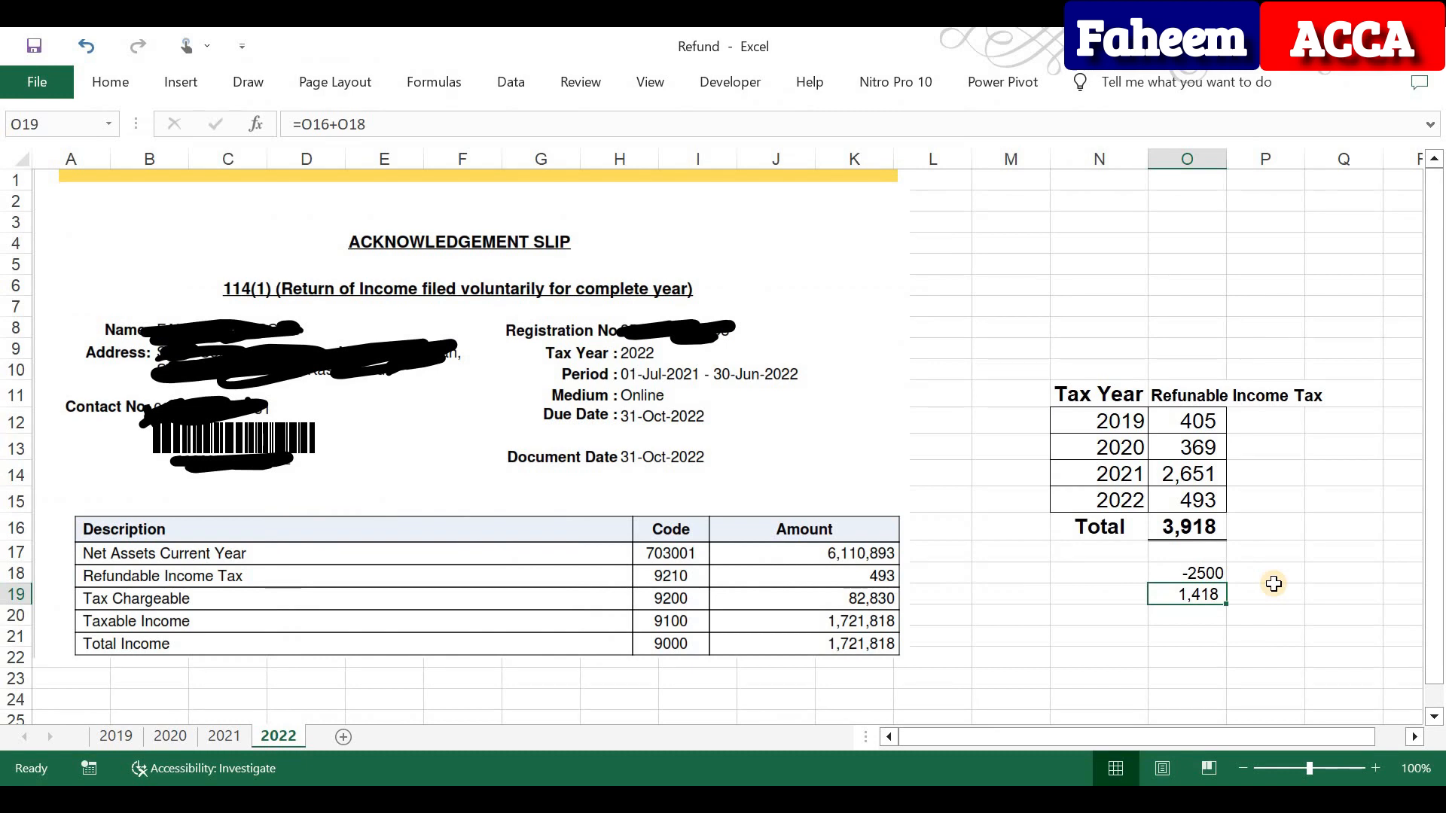
{"action": "key", "text": "alt+Tab"}
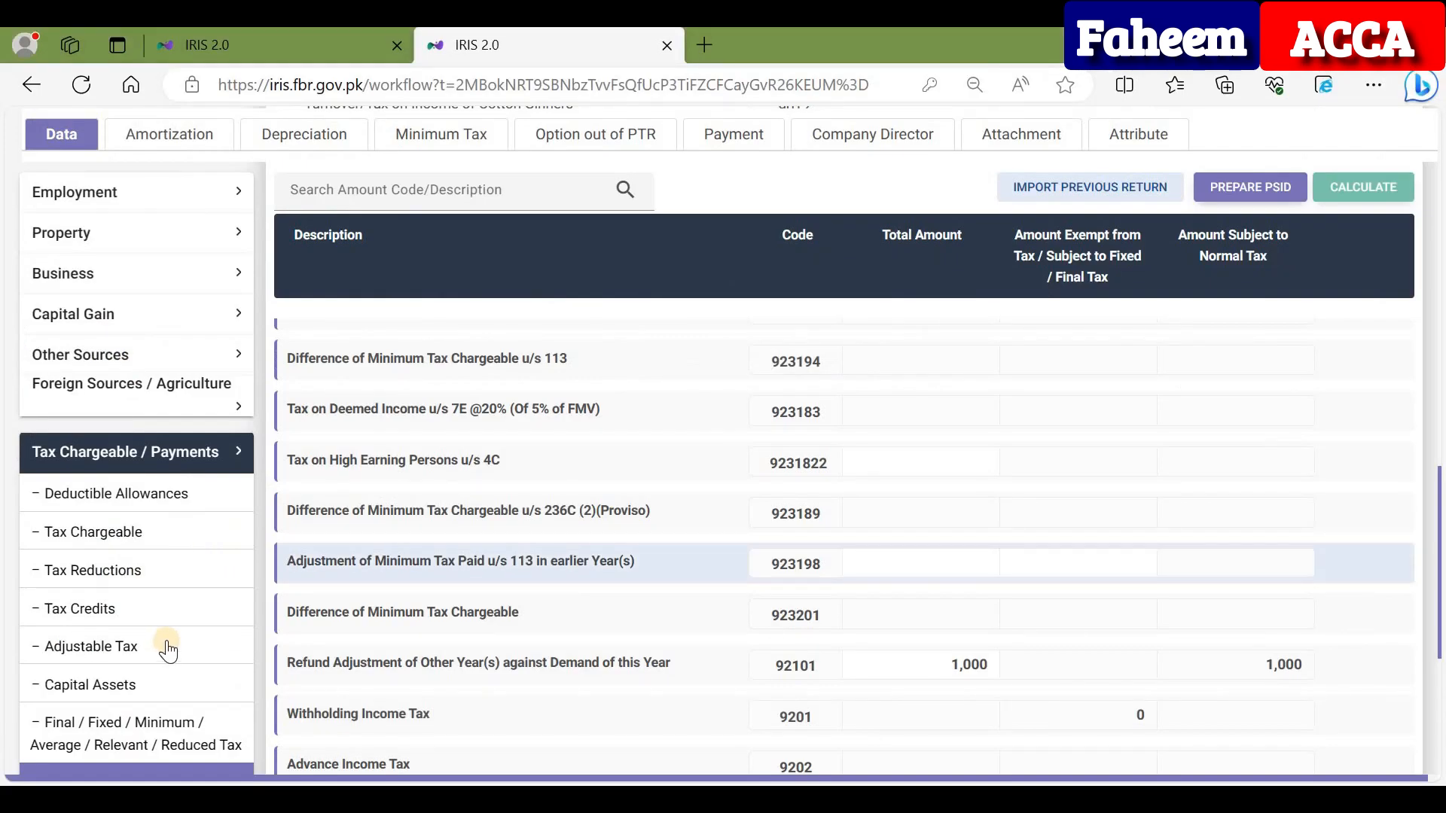
{"action": "left_click", "coordinate": [143, 648]}
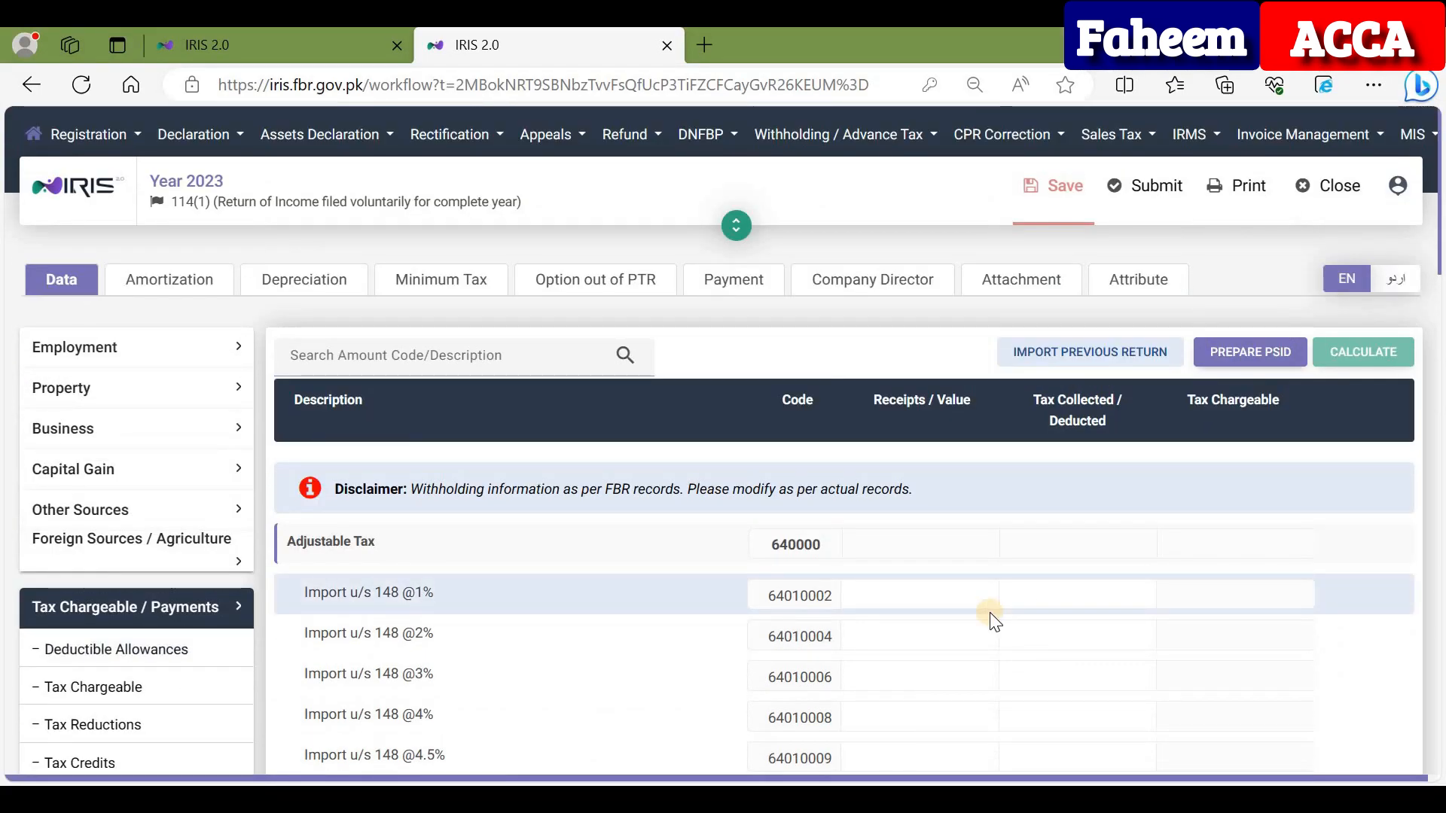
{"action": "scroll", "coordinate": [156, 703], "scroll_direction": "down", "scroll_amount": 2}
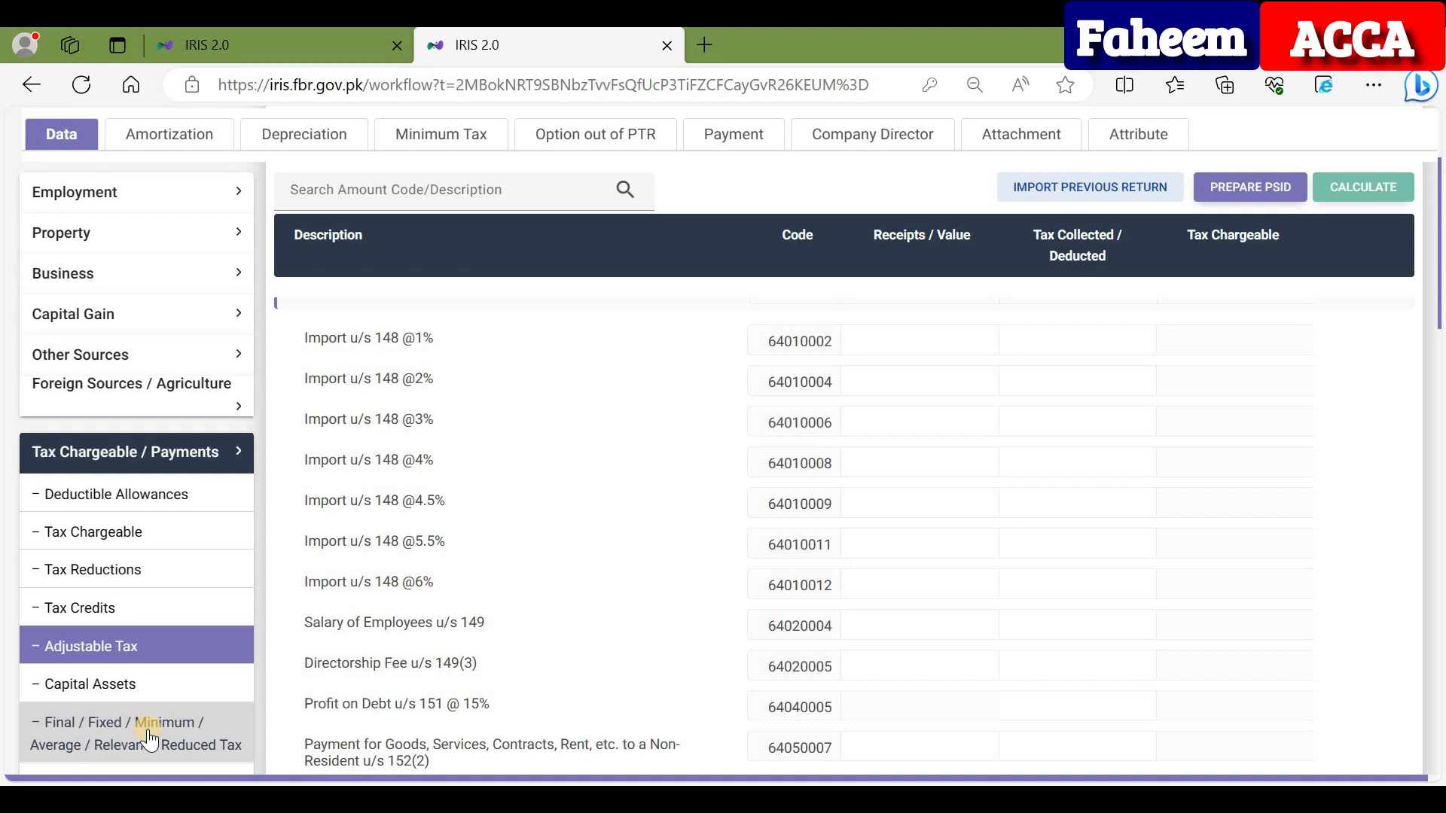
{"action": "left_click", "coordinate": [110, 642]}
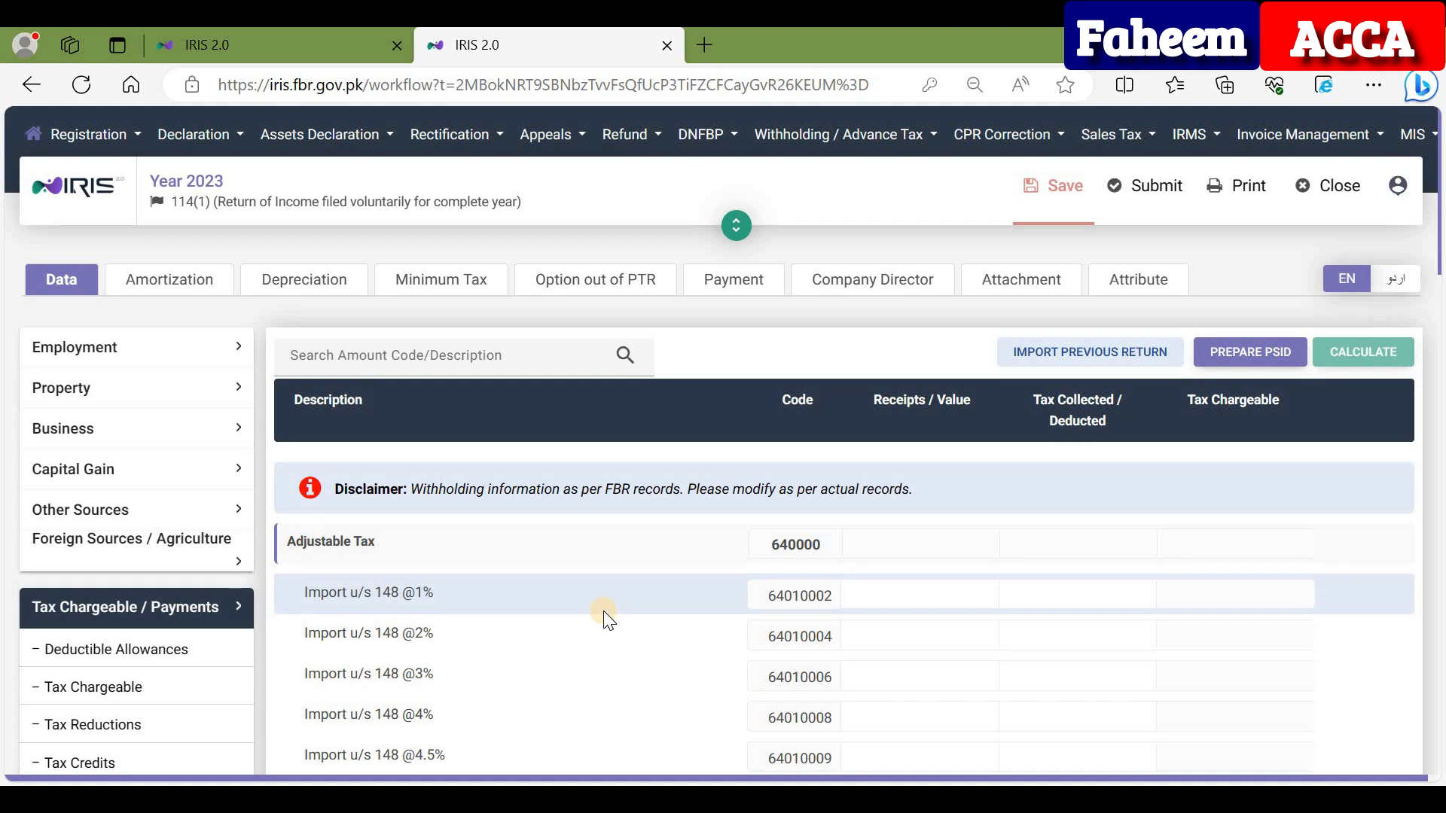
{"action": "key", "text": "alt+Tab"}
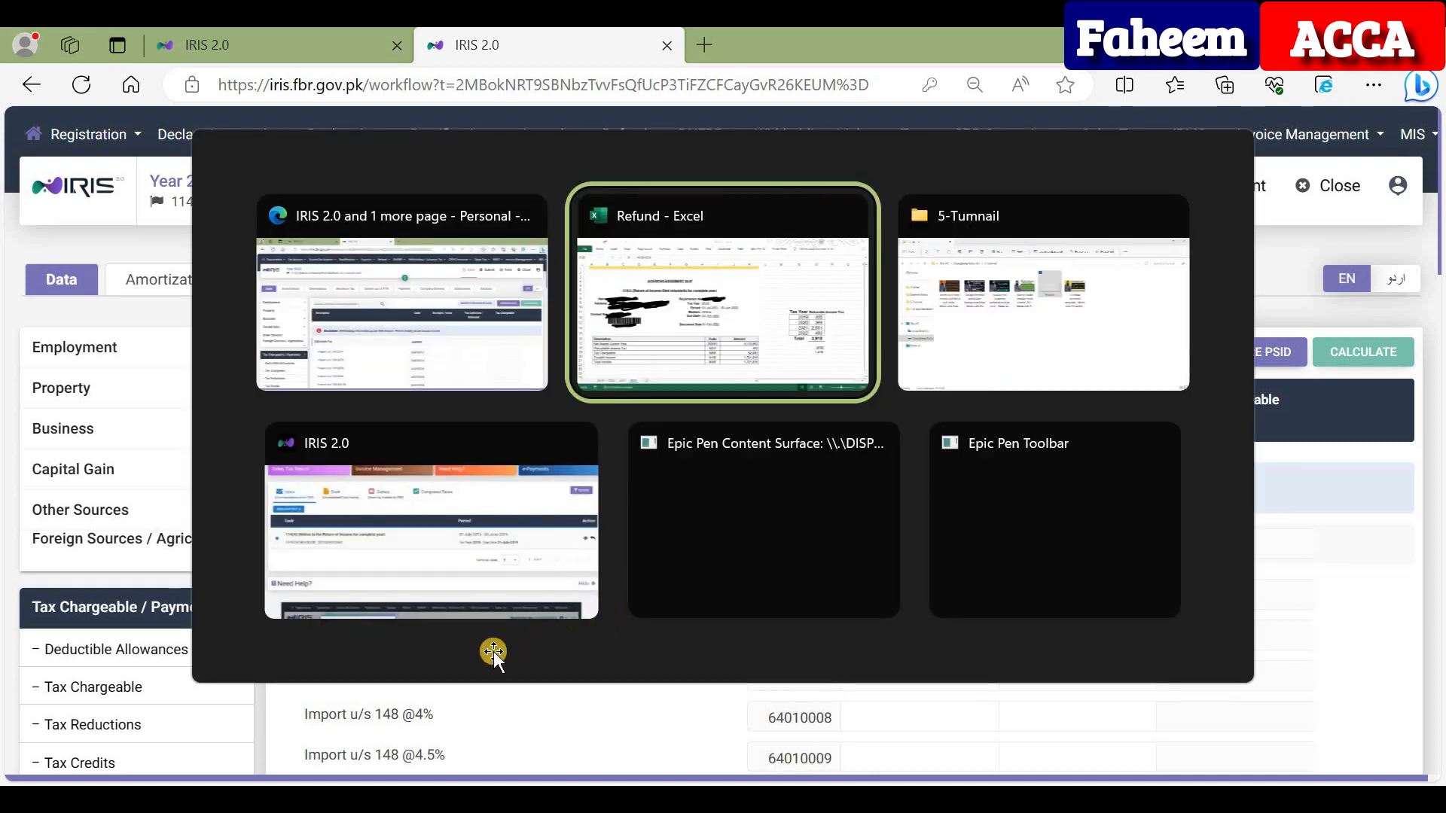
{"action": "key", "text": "alt+Tab"}
{"action": "scroll", "coordinate": [202, 691], "scroll_direction": "down", "scroll_amount": 2}
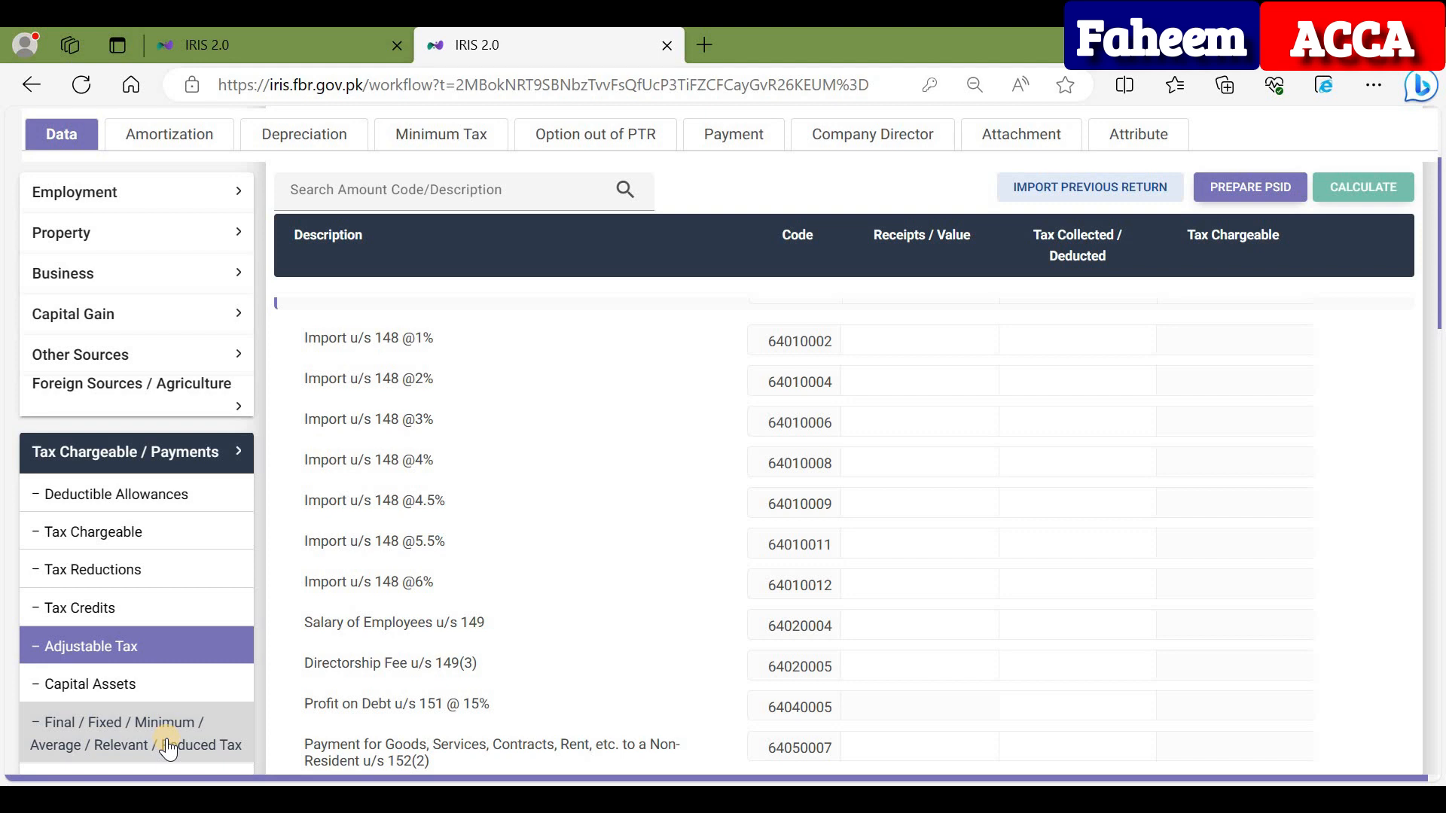
{"action": "key", "text": "alt+Tab"}
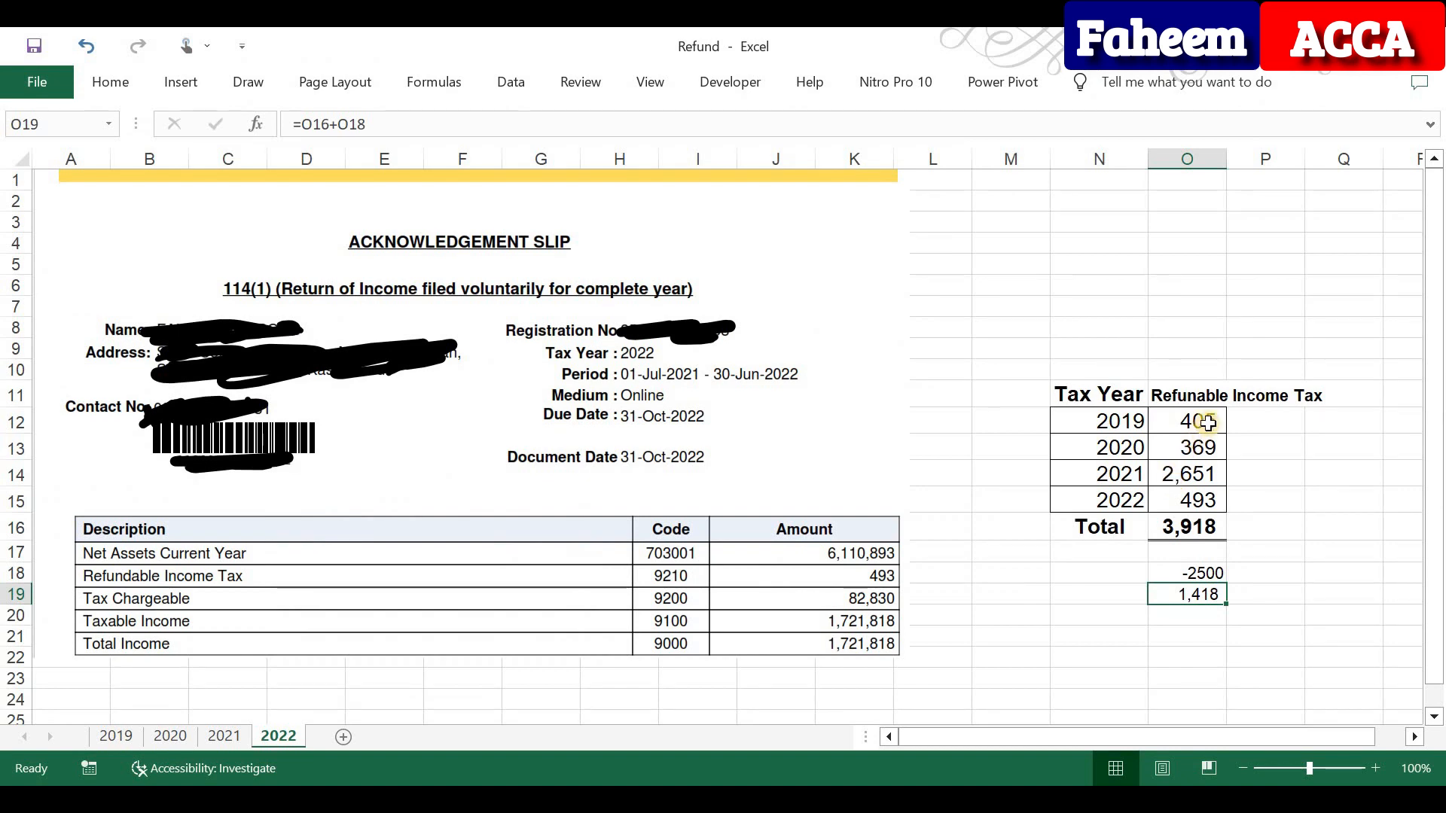
{"action": "left_click_drag", "start_coordinate": [1204, 428], "coordinate": [1195, 502]}
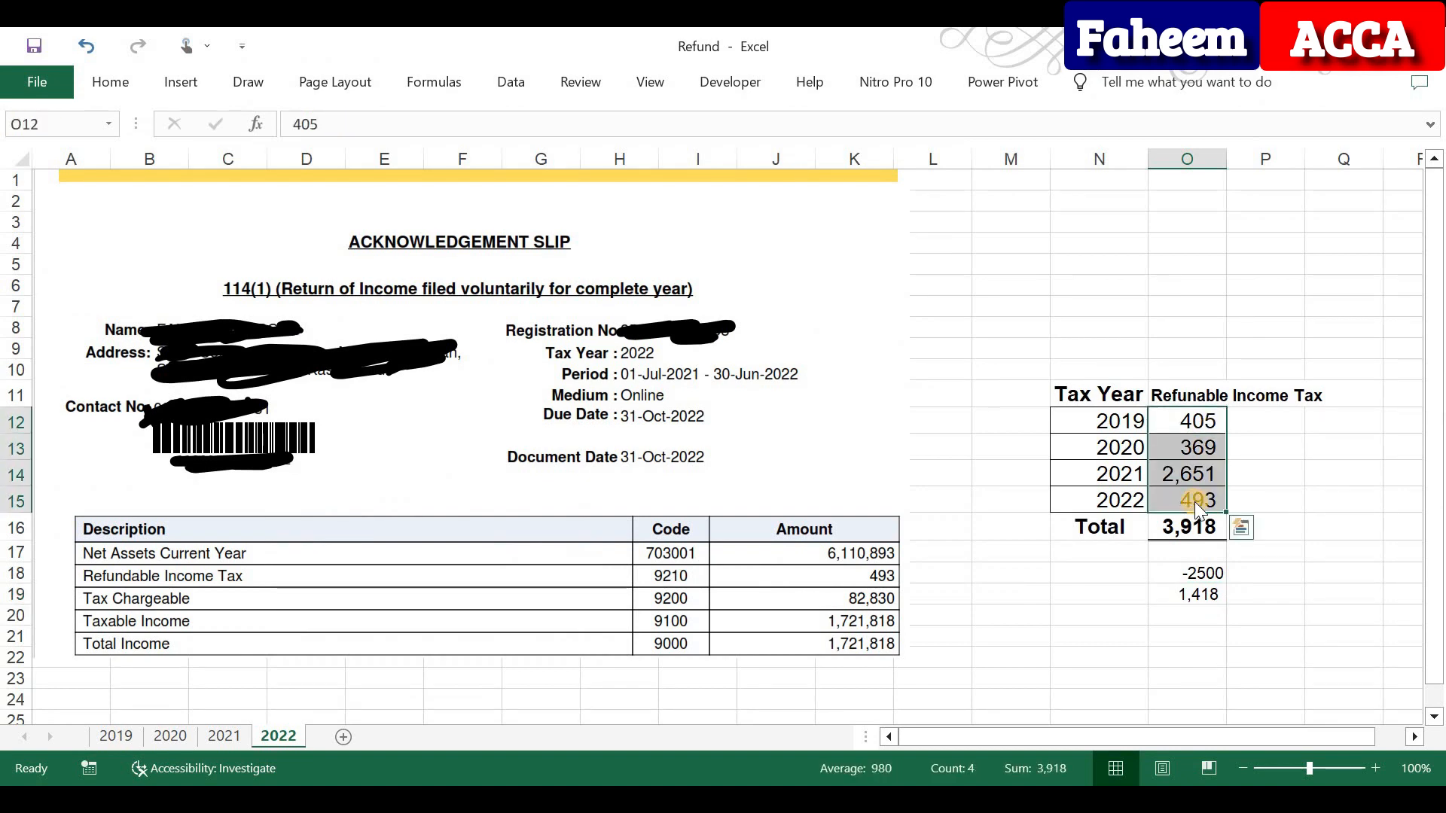
{"action": "key", "text": "alt+Tab"}
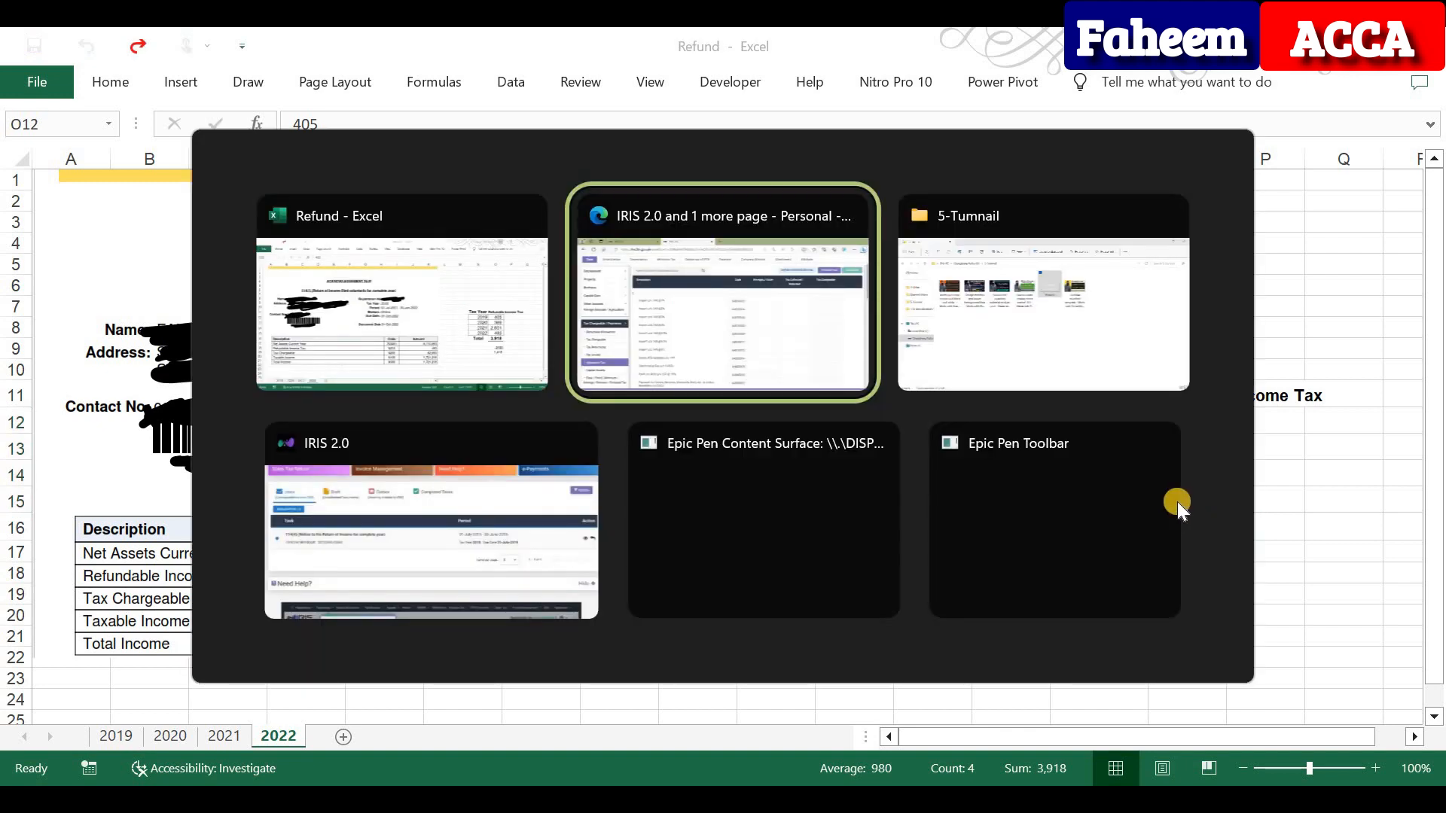
{"action": "scroll", "coordinate": [1012, 622], "scroll_direction": "down", "scroll_amount": 6}
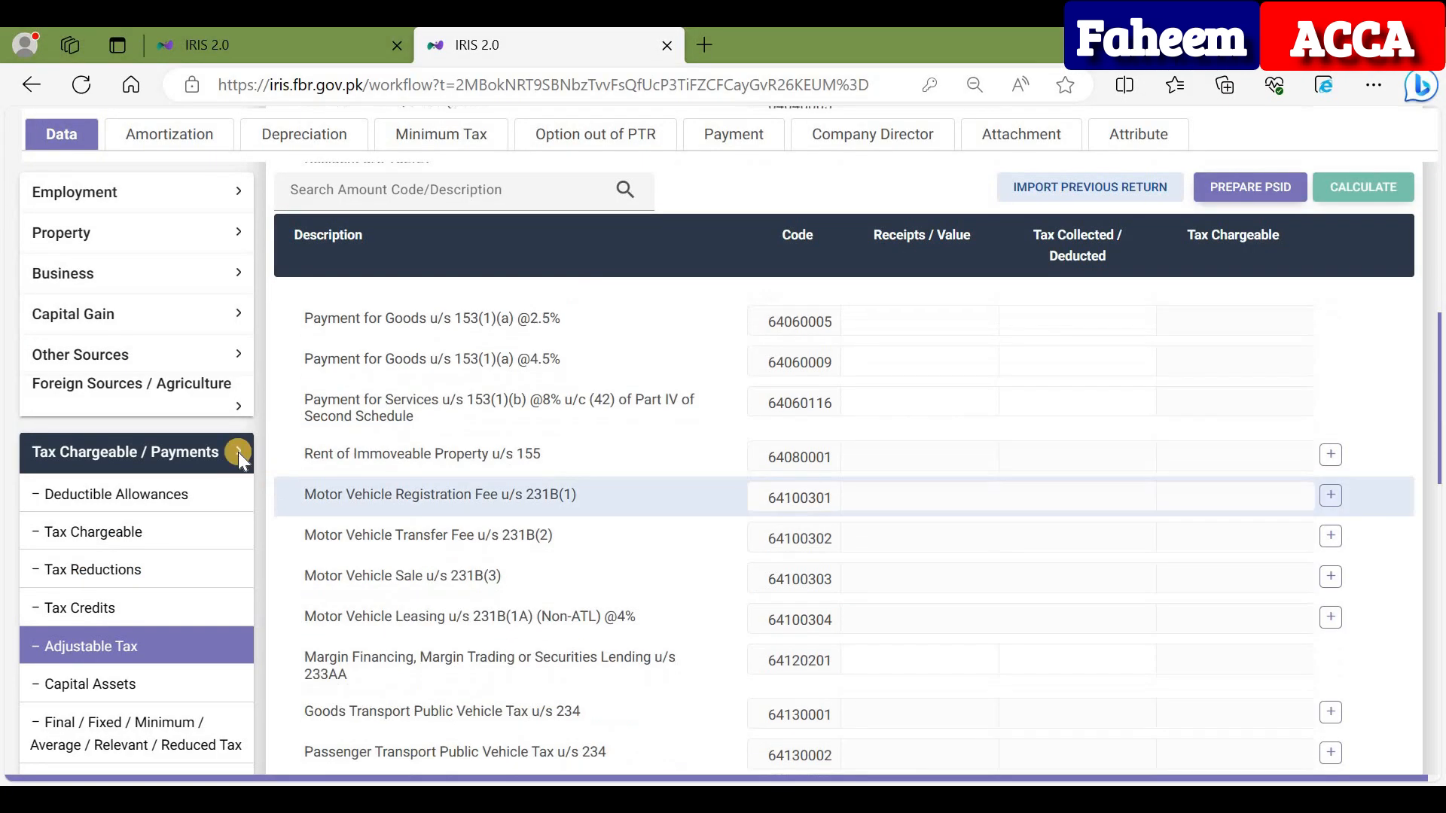
- Set the total amount of Pay, Wages or Other Remuneration under Salary to 1,200,000, recalculate, and open Tax Chargeable / Payments
{"action": "scroll", "coordinate": [178, 436], "scroll_direction": "up", "scroll_amount": 10}
{"action": "left_click", "coordinate": [133, 388]}
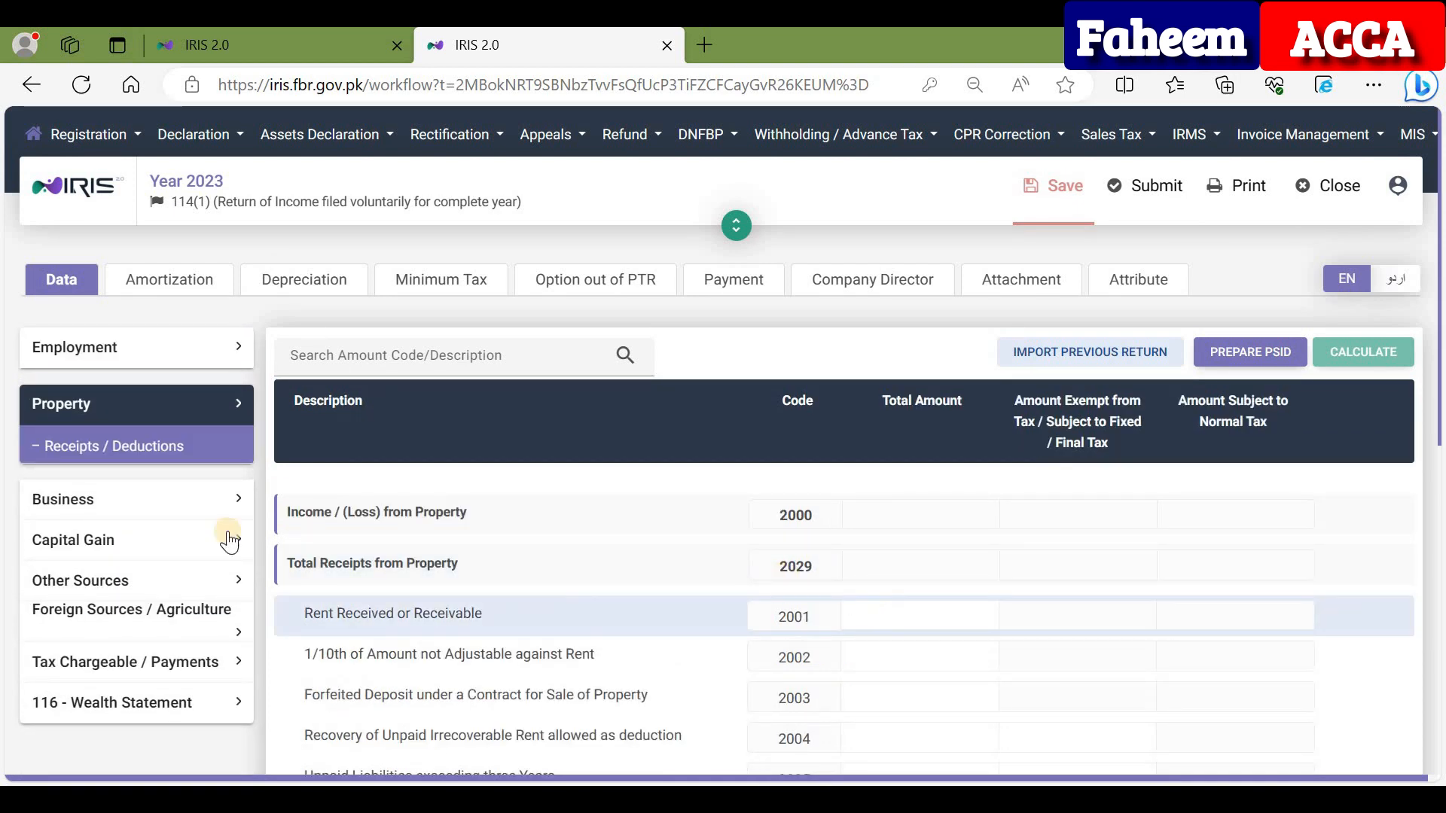
{"action": "left_click", "coordinate": [149, 354]}
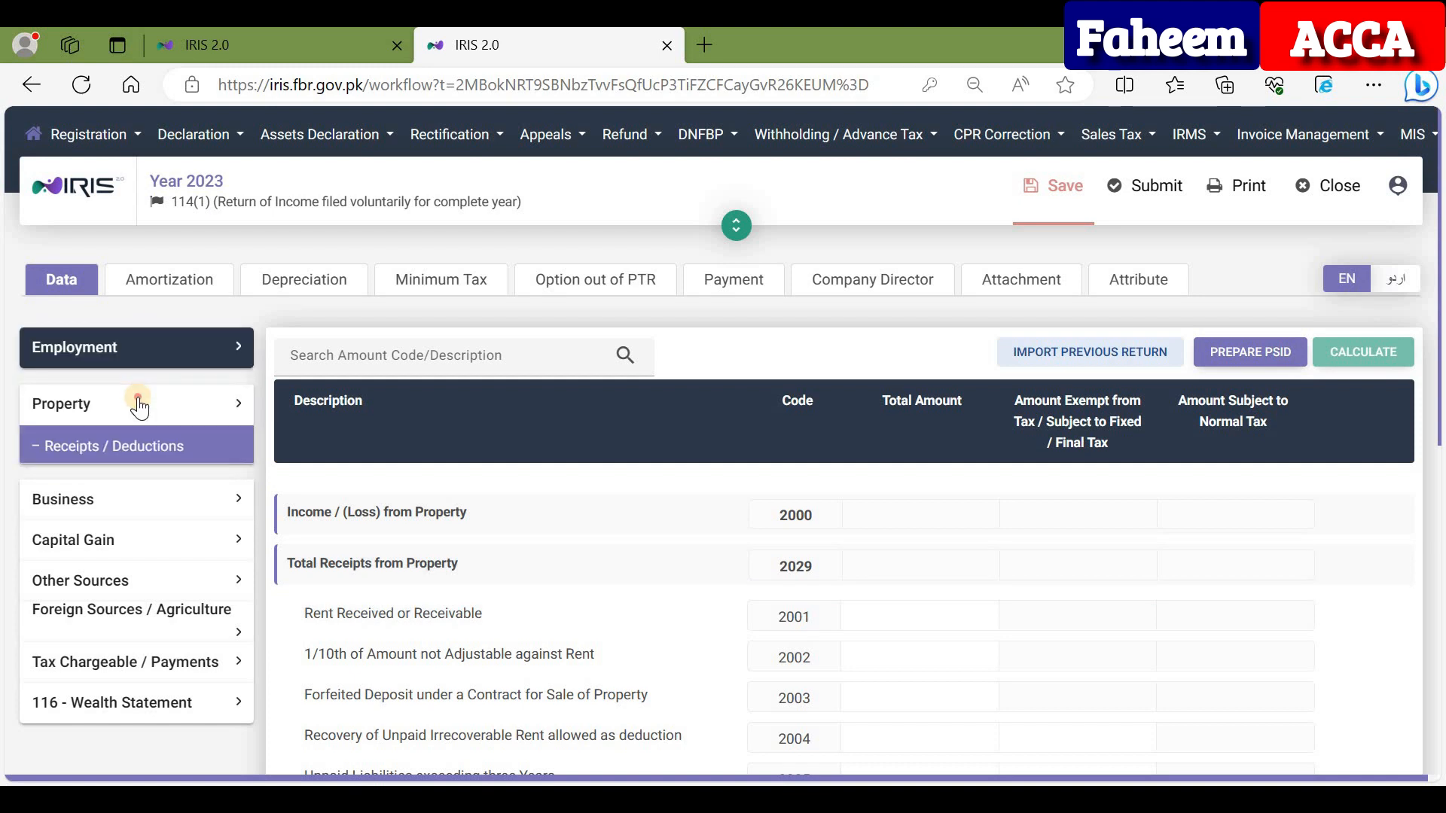
{"action": "left_click", "coordinate": [904, 561]}
{"action": "key", "text": "ctrl+a"}
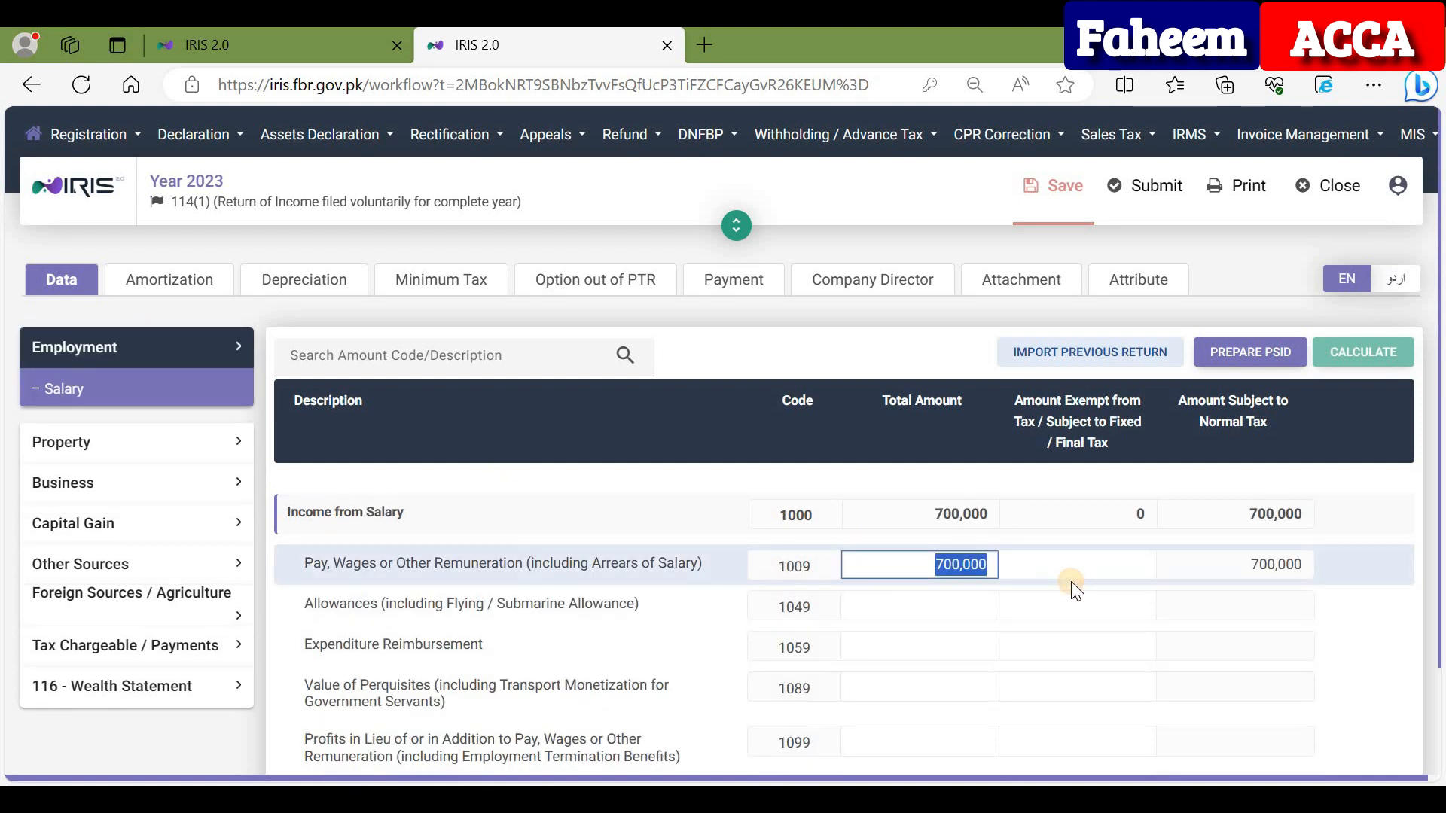
{"action": "type", "text": "1,200,000"}
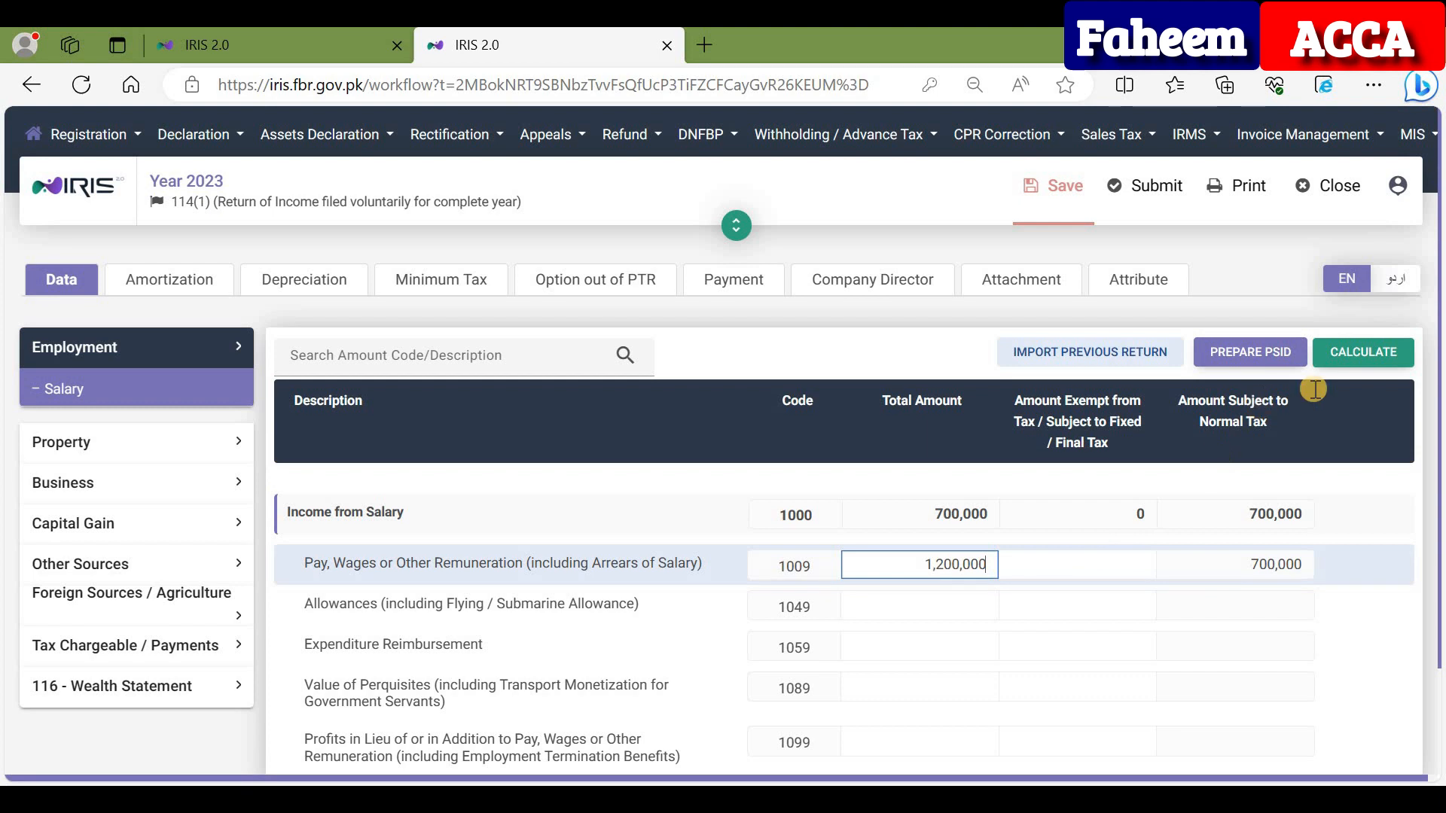
{"action": "left_click", "coordinate": [1363, 352]}
{"action": "left_click", "coordinate": [162, 656]}
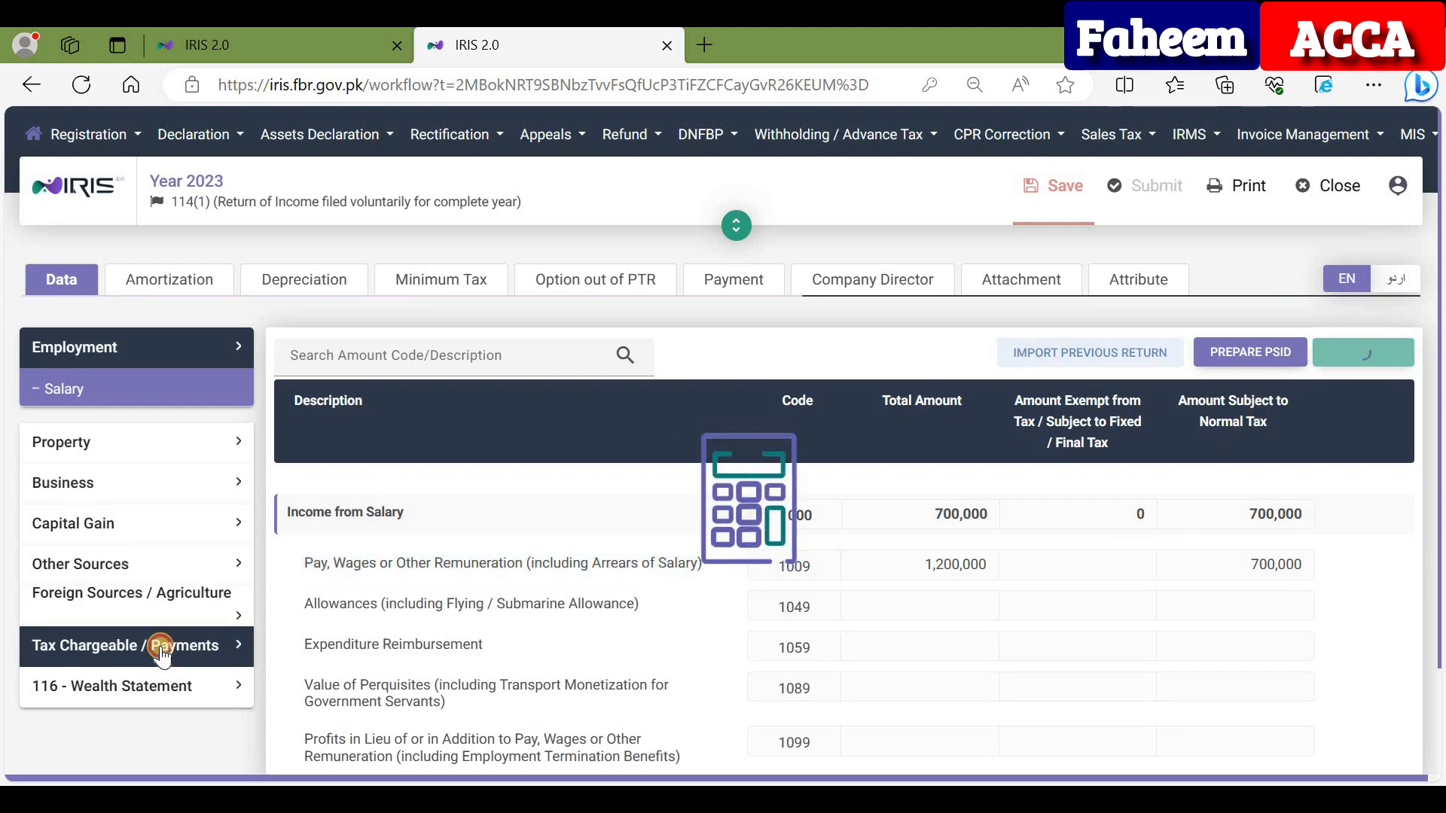
- Open the Computations section under Tax Chargeable / Payments and check the Tax Chargeable, Refund Adjustment and Admitted Income Tax rows
{"action": "scroll", "coordinate": [162, 622], "scroll_direction": "down", "scroll_amount": 5}
{"action": "left_click", "coordinate": [182, 597]}
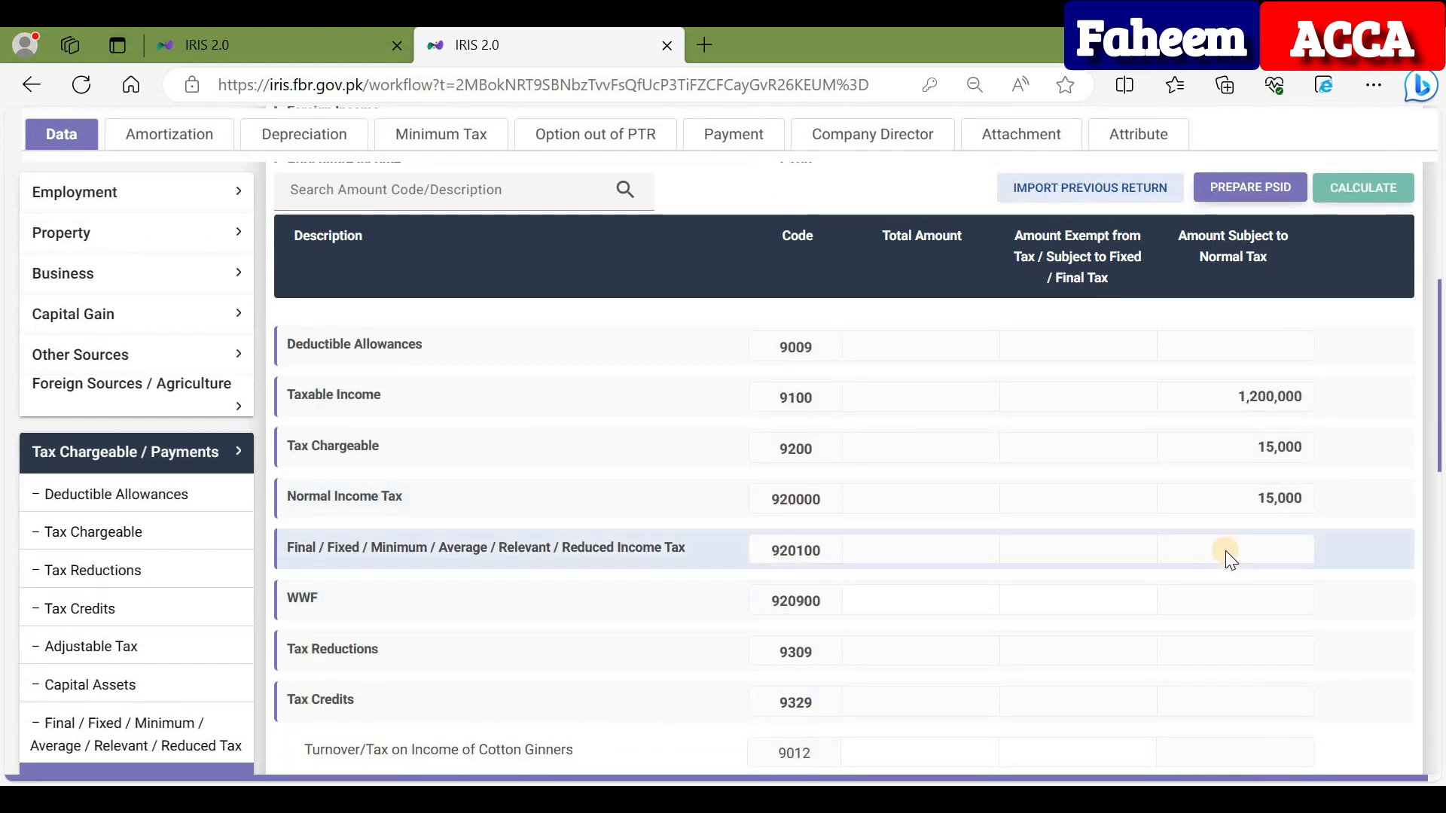
{"action": "scroll", "coordinate": [1224, 551], "scroll_direction": "down", "scroll_amount": 13}
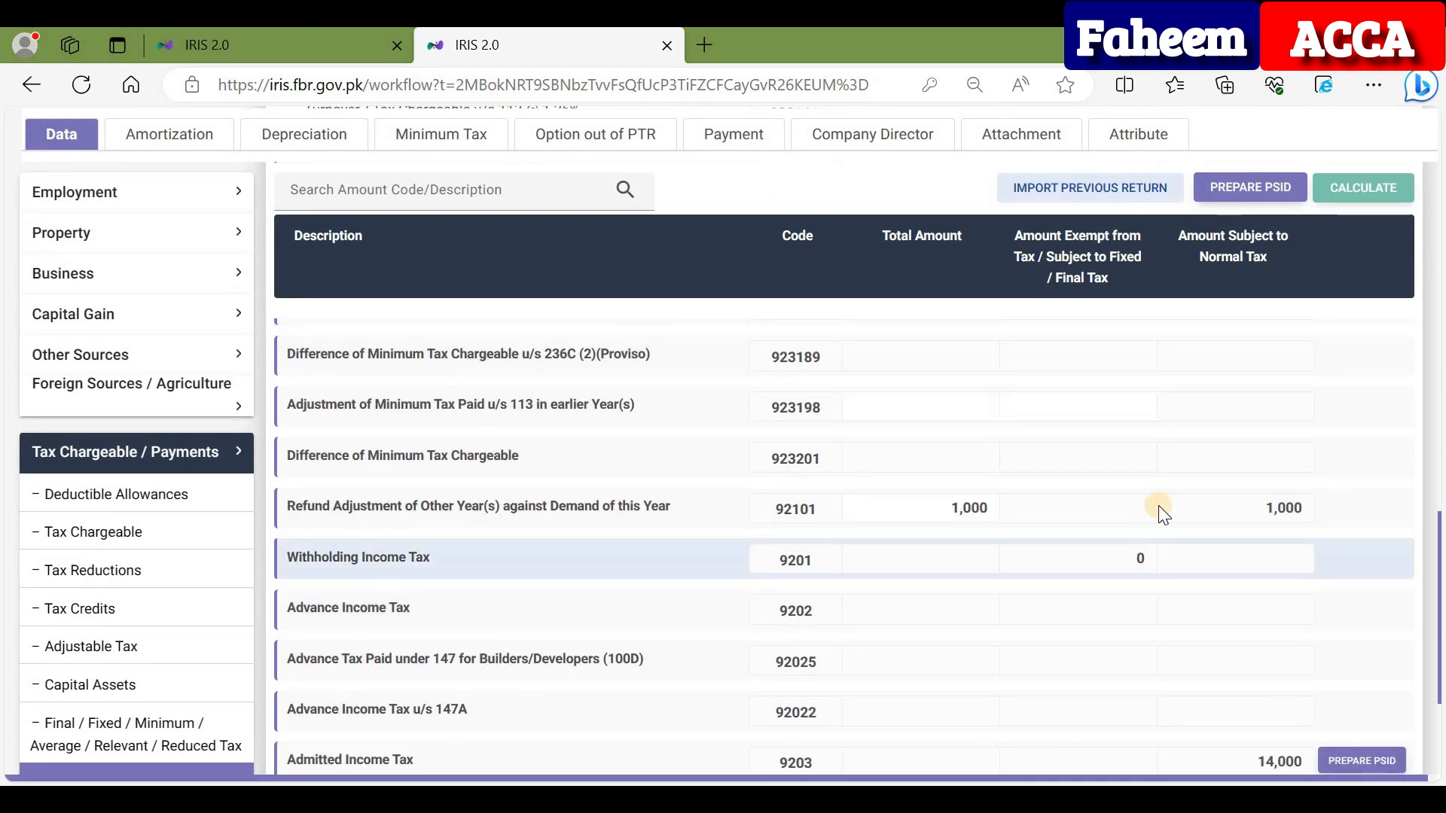
- Switch to the Refund workbook in Excel and copy the total refundable income tax in cell O16
{"action": "key", "text": "alt+Tab"}
{"action": "left_click", "coordinate": [1224, 536]}
{"action": "key", "text": "ctrl+c"}
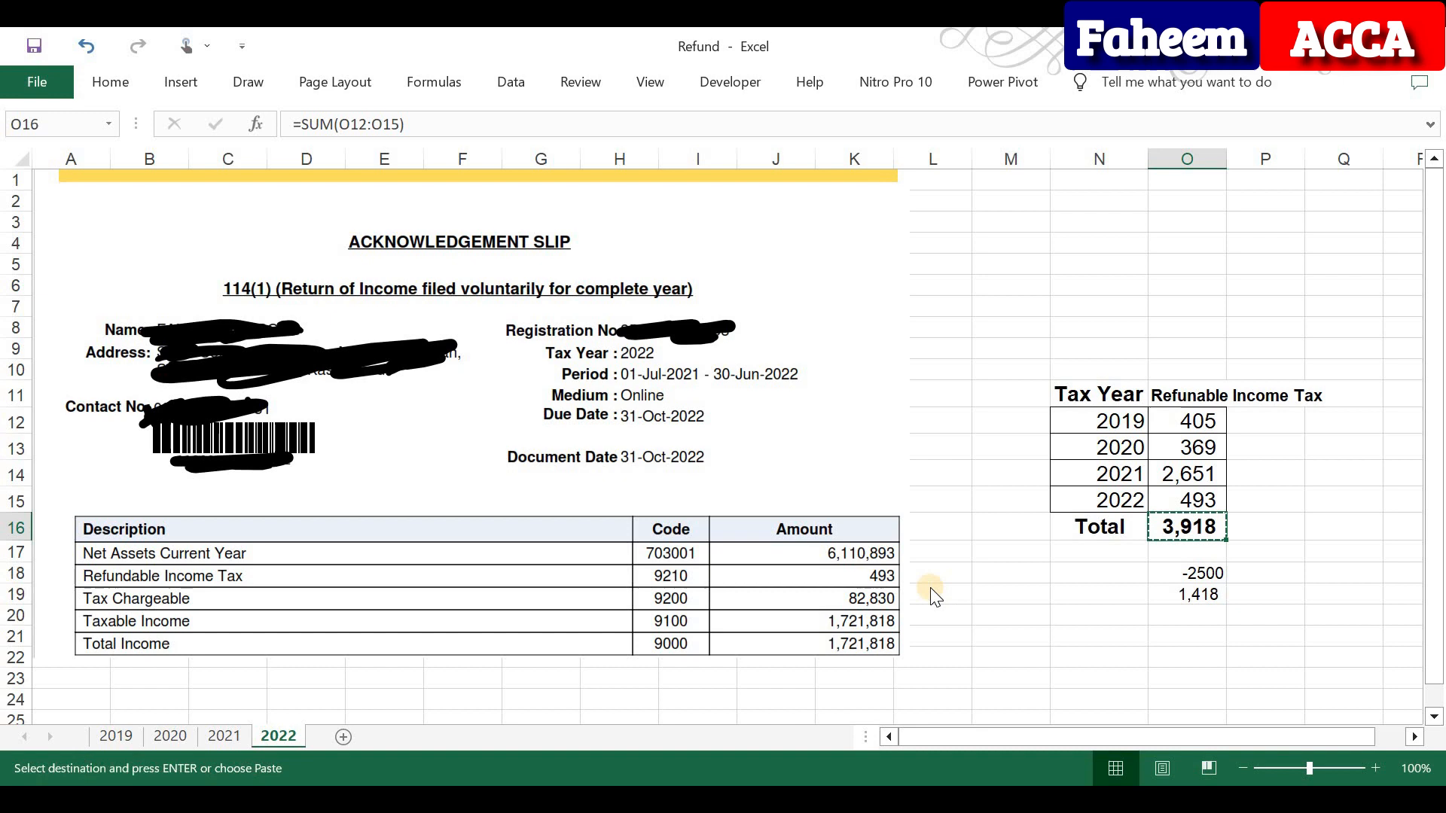
- Switch back to IRIS, set the Refund Adjustment of Other Year(s) total amount to 3,918, recalculate, and check the Admitted Income Tax
{"action": "key", "text": "alt+Tab"}
{"action": "left_click", "coordinate": [950, 508]}
{"action": "key", "text": "ctrl+a"}
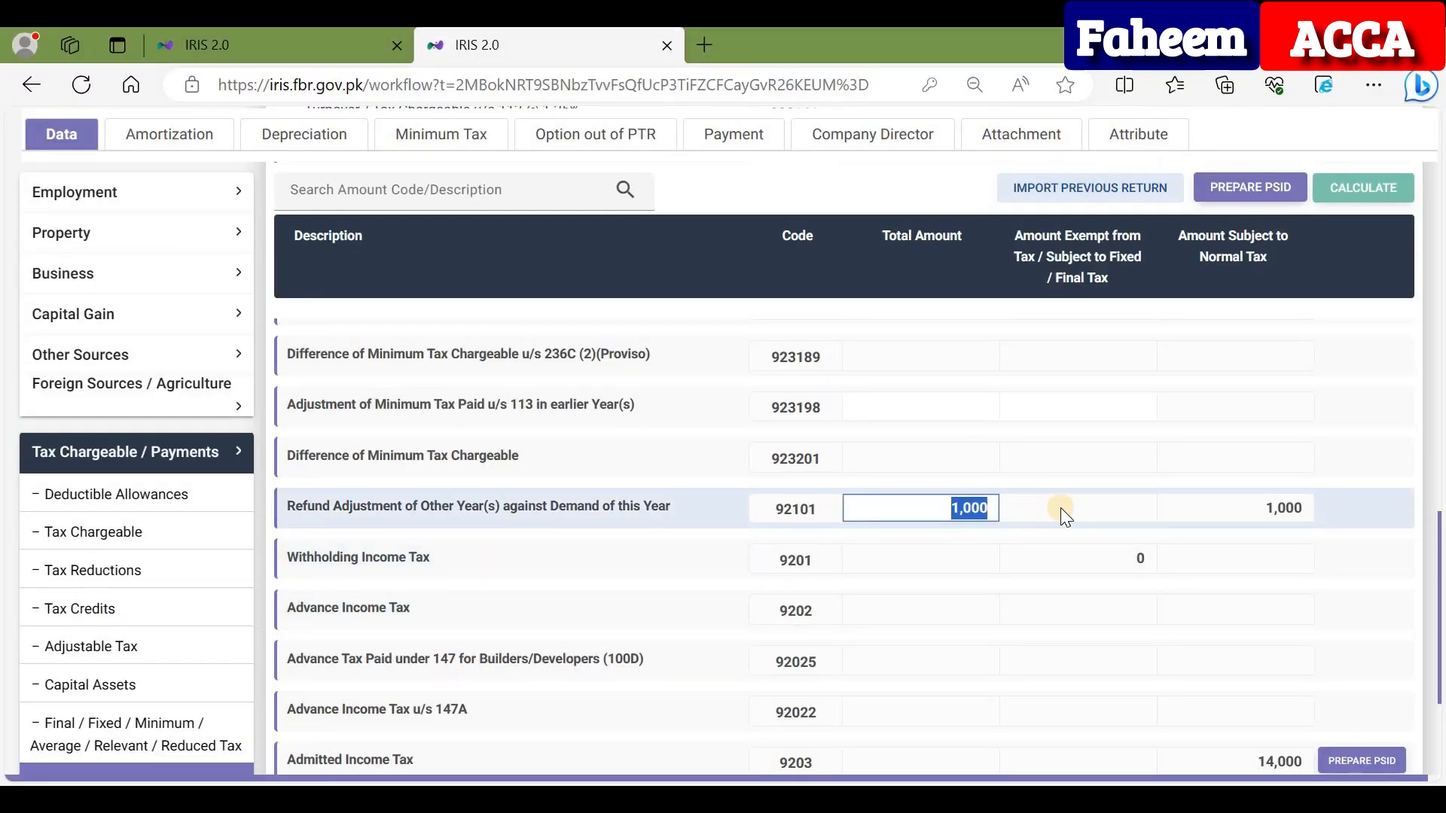
{"action": "key", "text": "ctrl+v"}
{"action": "left_click", "coordinate": [1373, 332]}
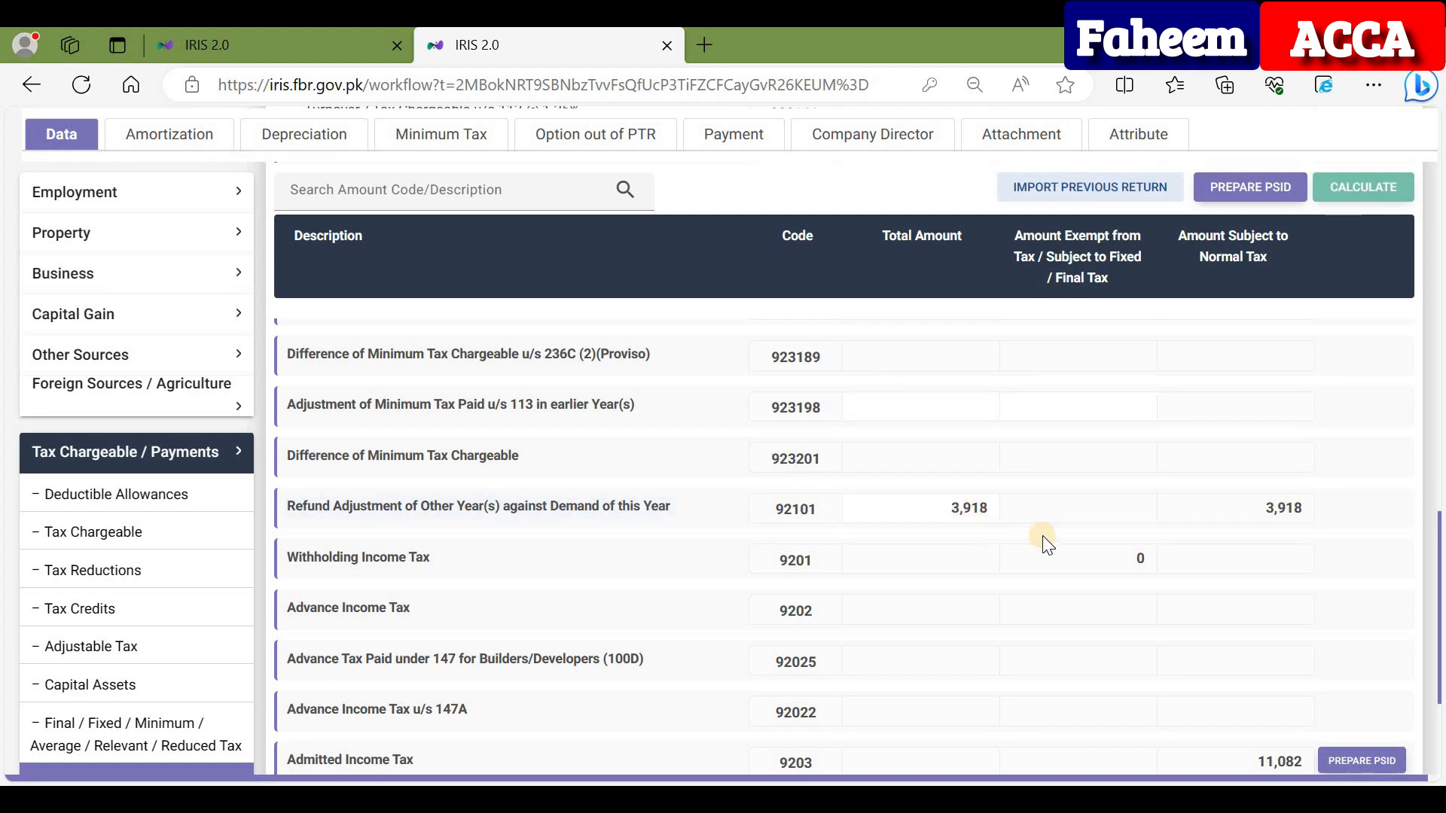
{"action": "scroll", "coordinate": [1304, 580], "scroll_direction": "down", "scroll_amount": 3}
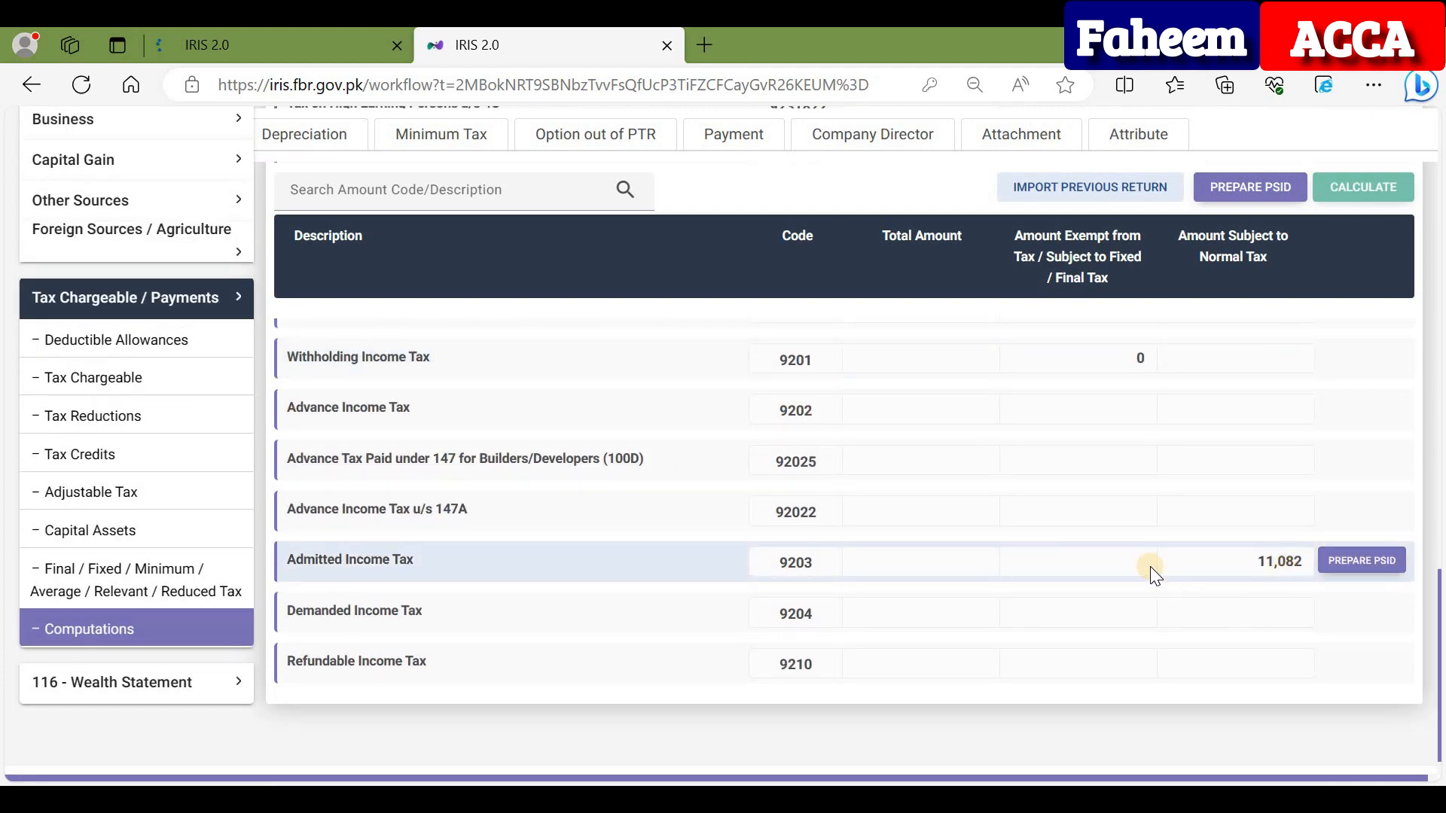
{"action": "scroll", "coordinate": [1137, 576], "scroll_direction": "up", "scroll_amount": 5}
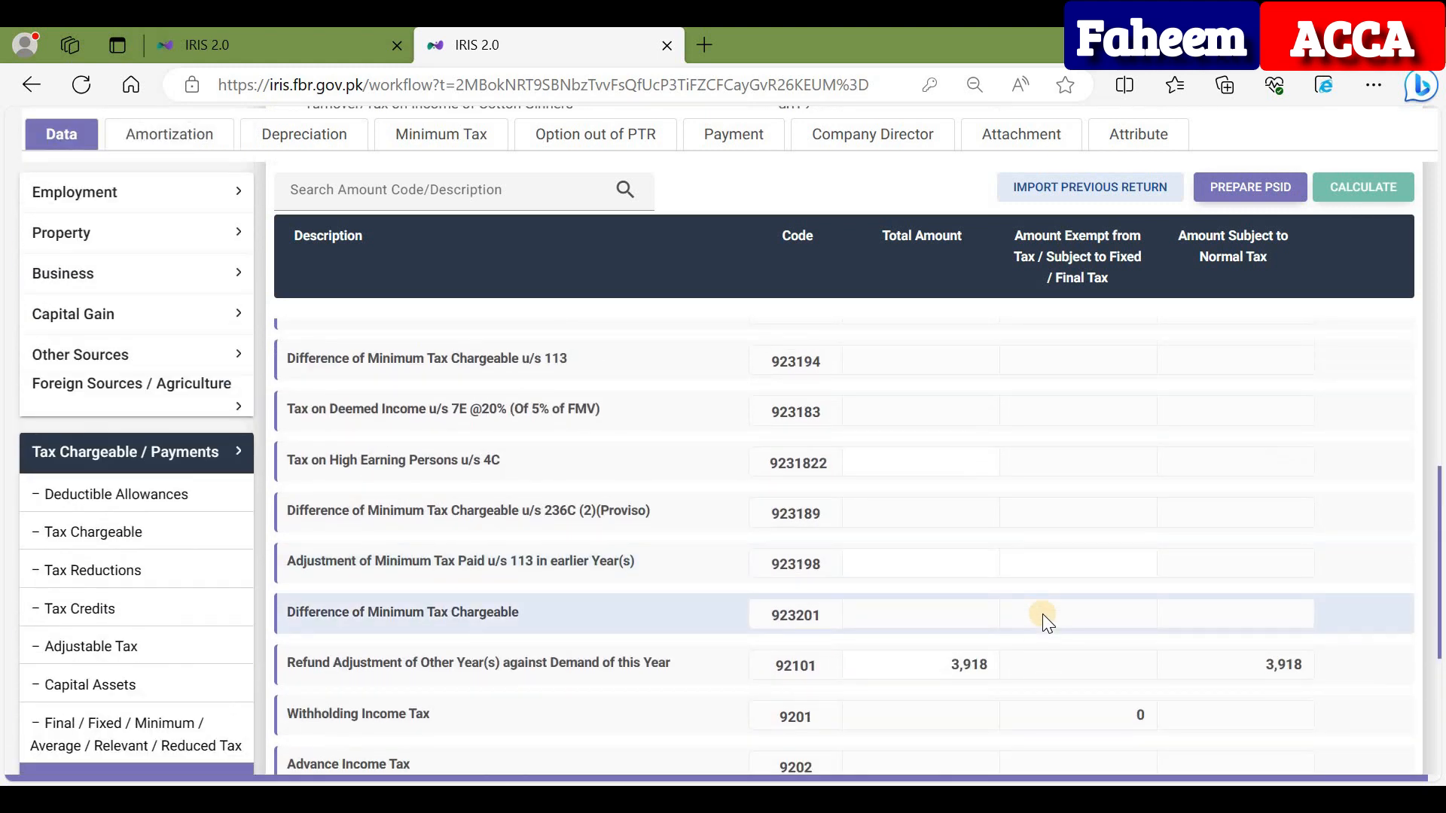
- Compare the IRIS refund adjustment with the Excel workbook, selecting the 2019 to 2022 refundable income tax rows in N12:O15
{"action": "key", "text": "alt+Tab"}
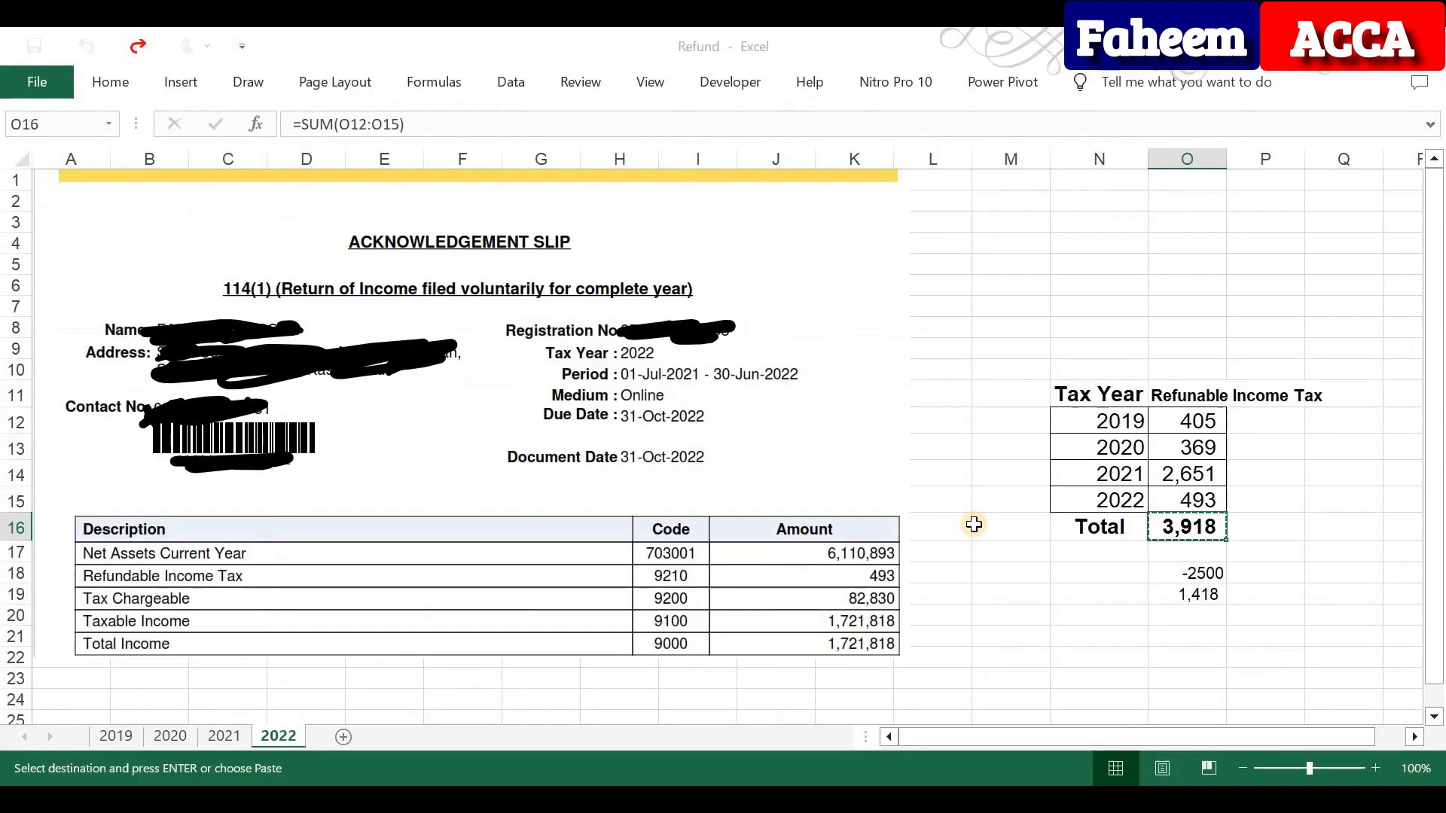
{"action": "key", "text": "alt+Tab"}
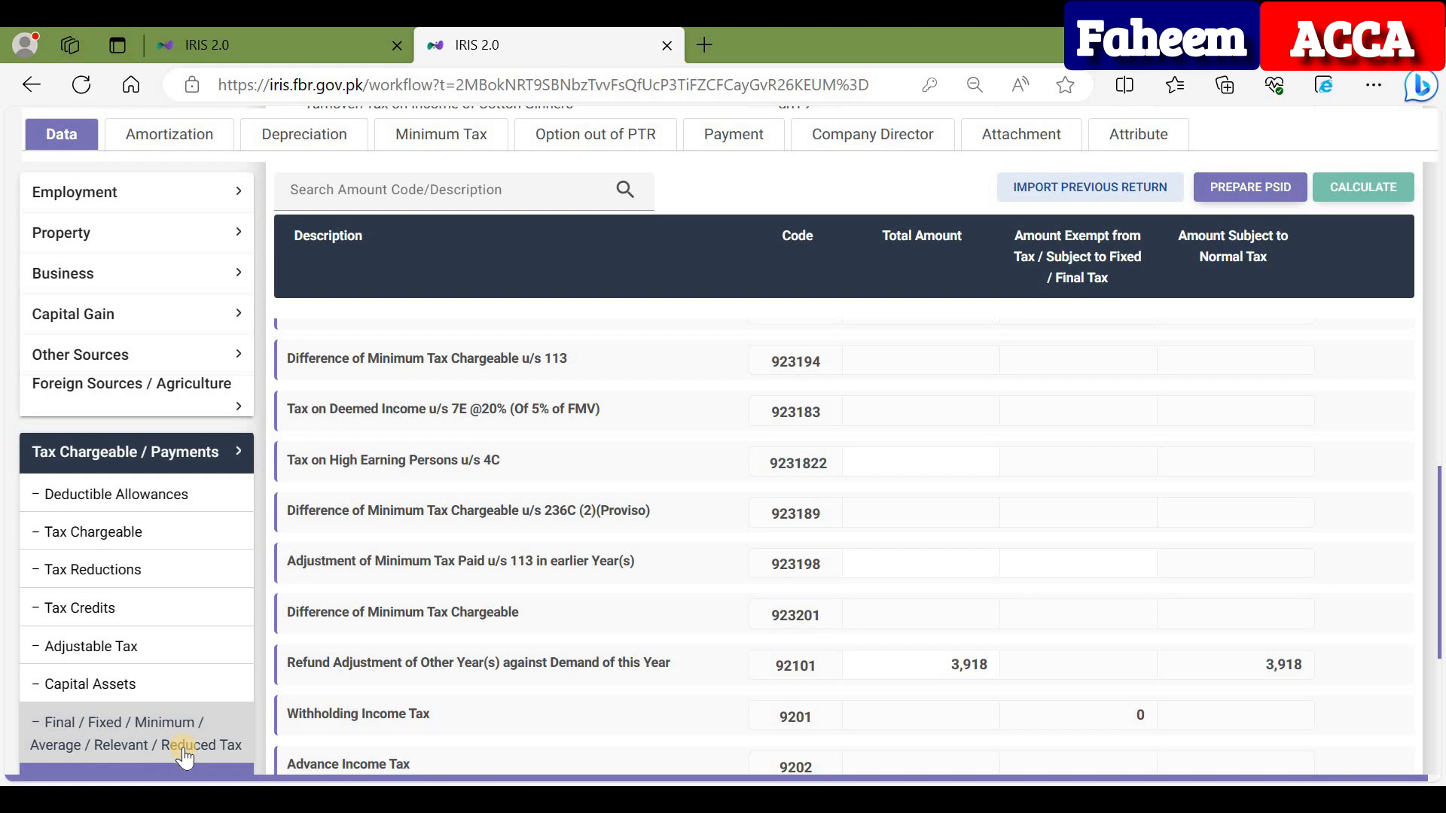
{"action": "key", "text": "alt+Tab"}
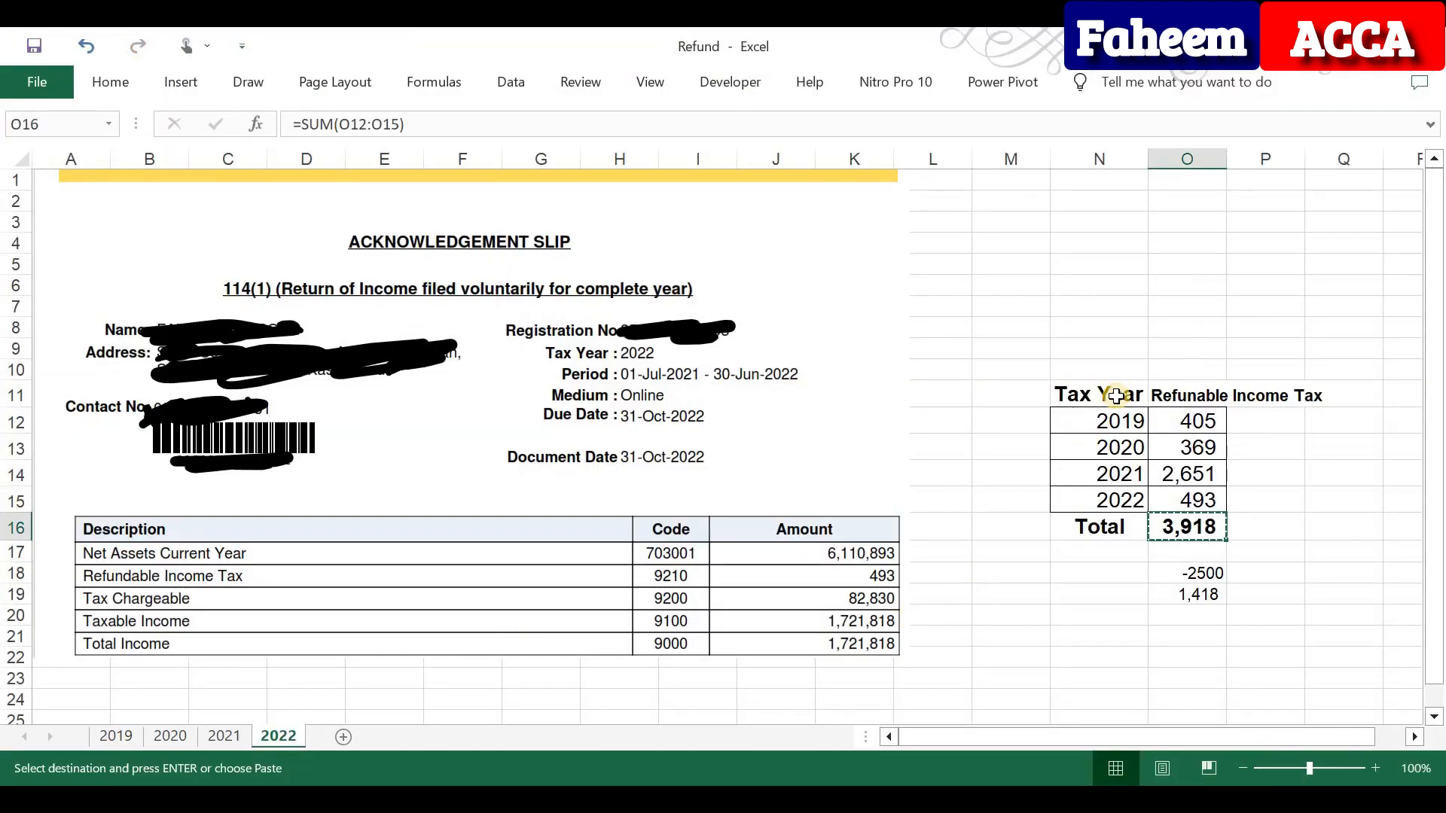
{"action": "left_click_drag", "start_coordinate": [1122, 421], "coordinate": [1109, 480]}
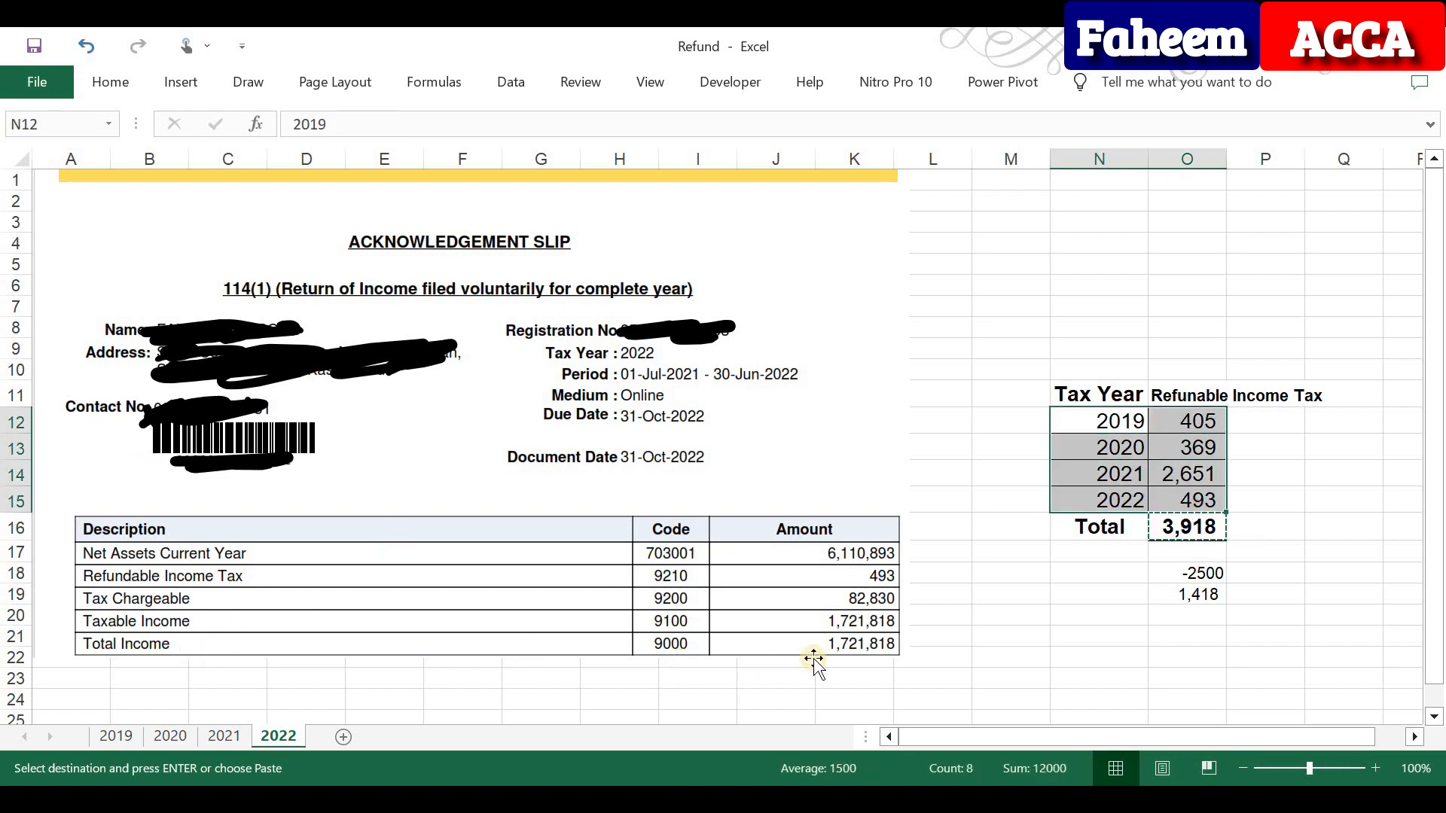